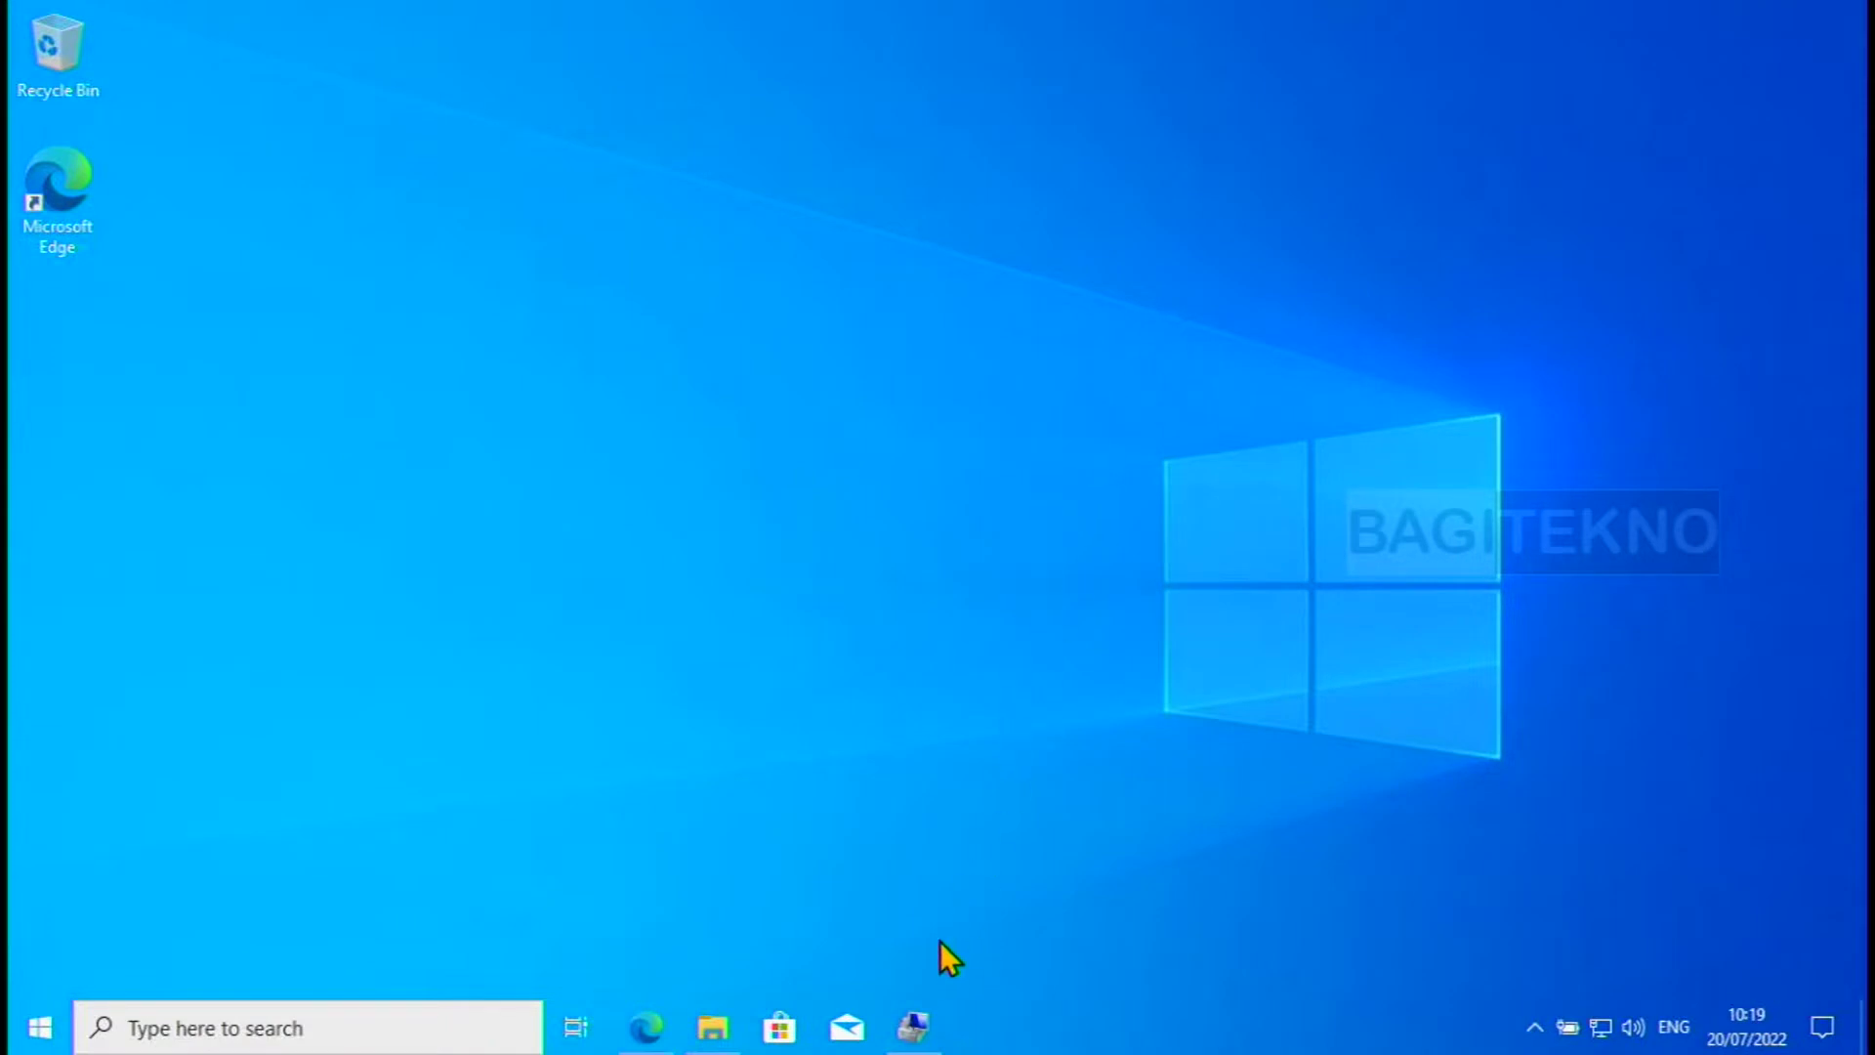
- Review the partition layout of Disk 0 in Computer Management's Disk Management view, and close the window
left_click(913, 1025)
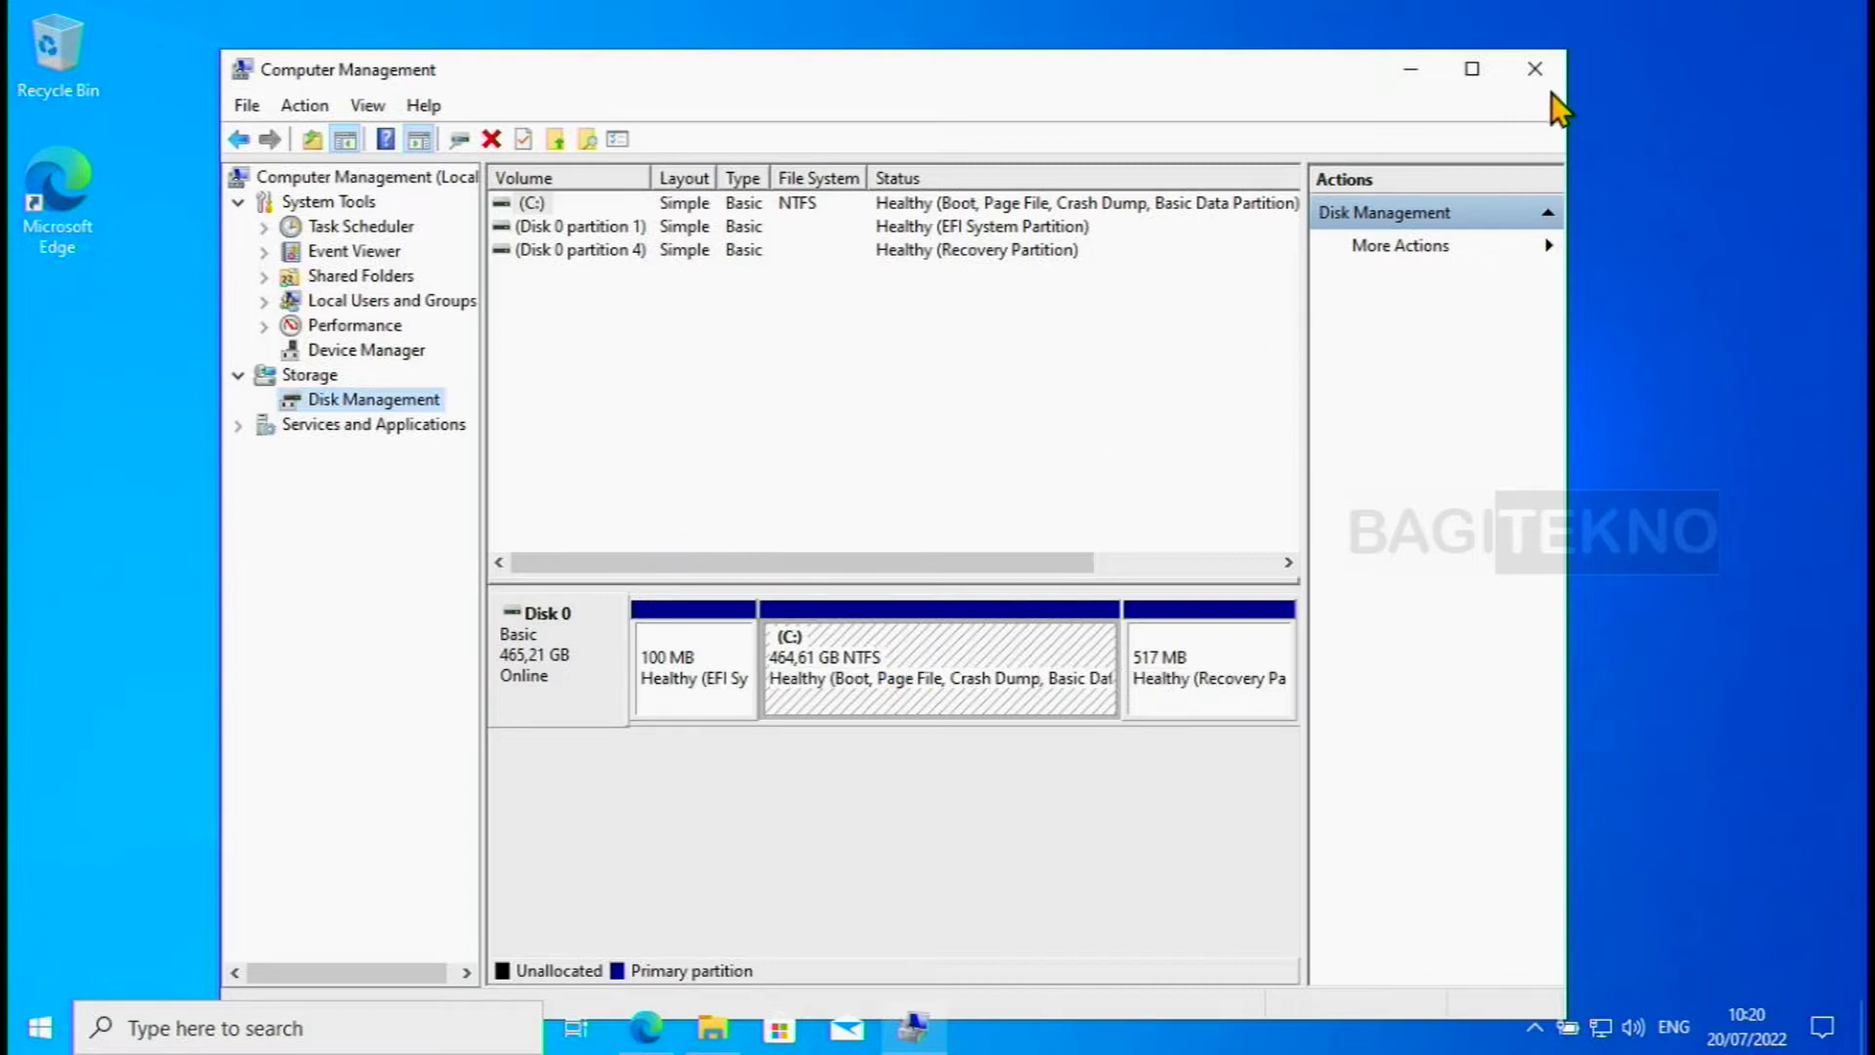
left_click(1535, 70)
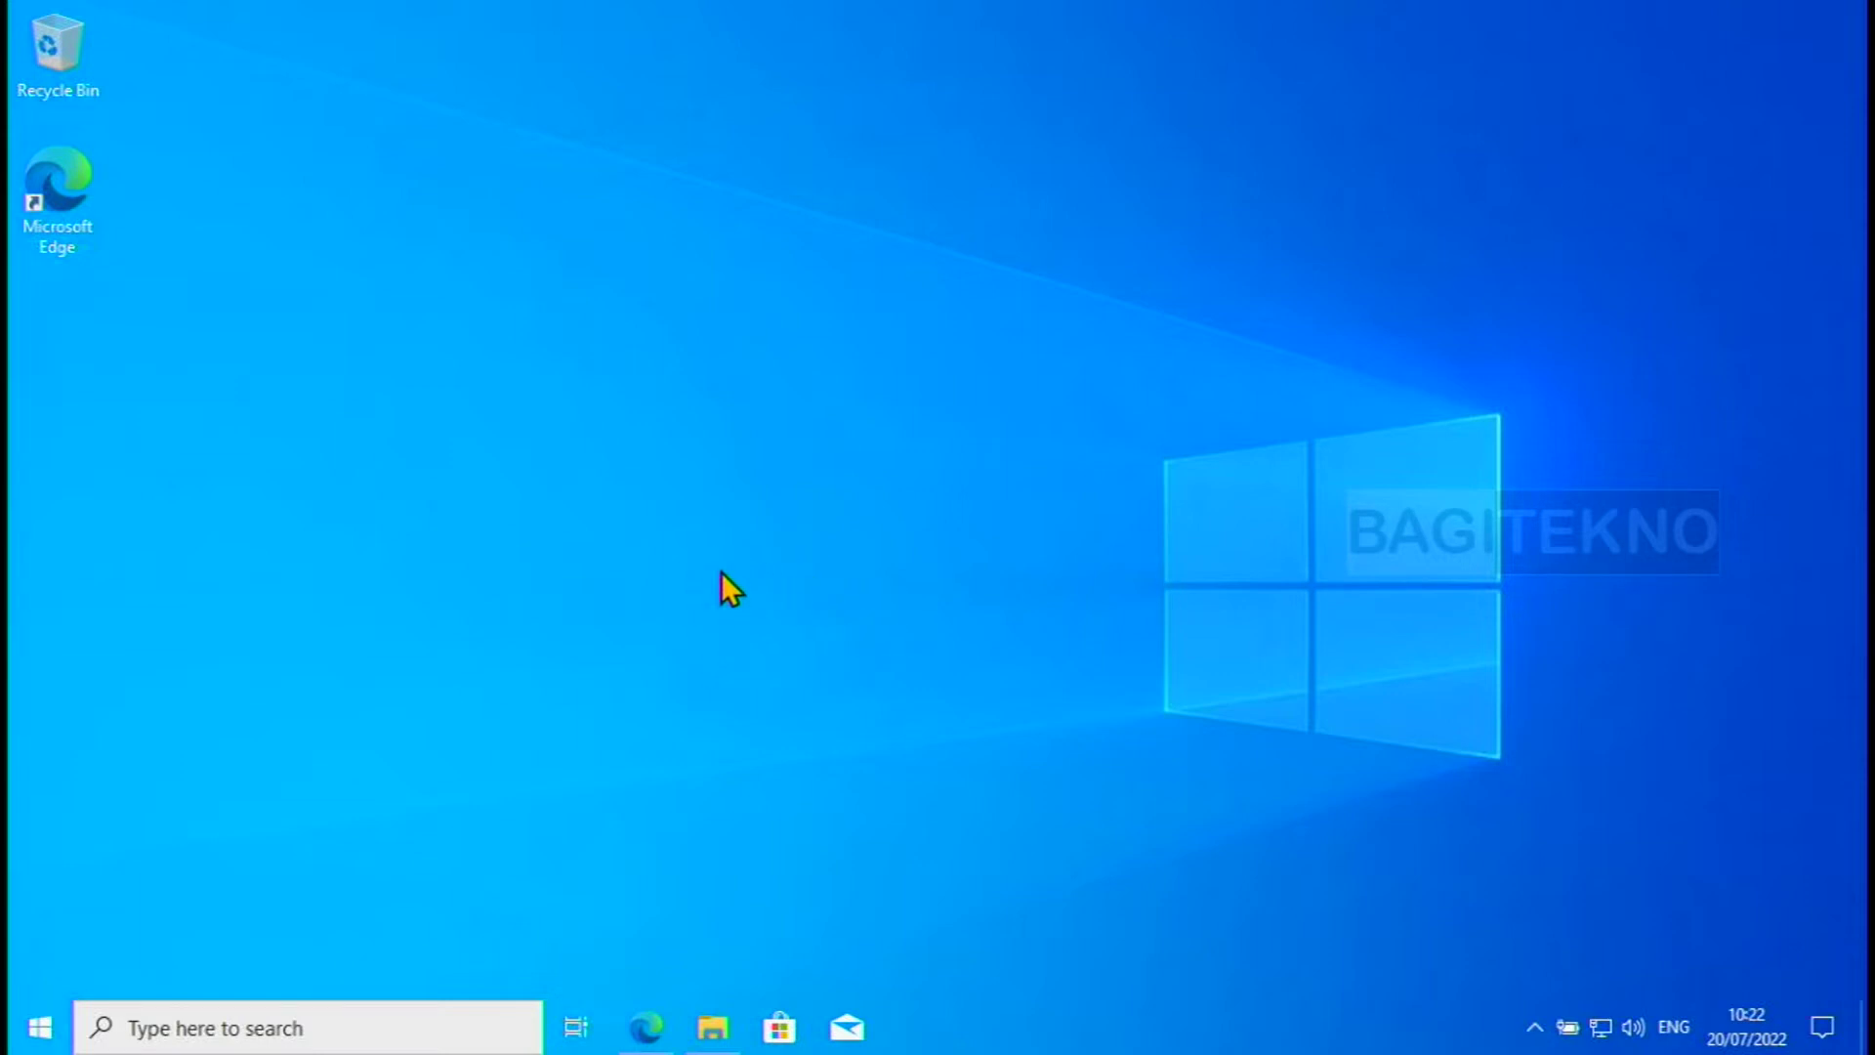
- Switch to Microsoft Edge and search Google for "minitool partition wizard"
left_click(647, 1027)
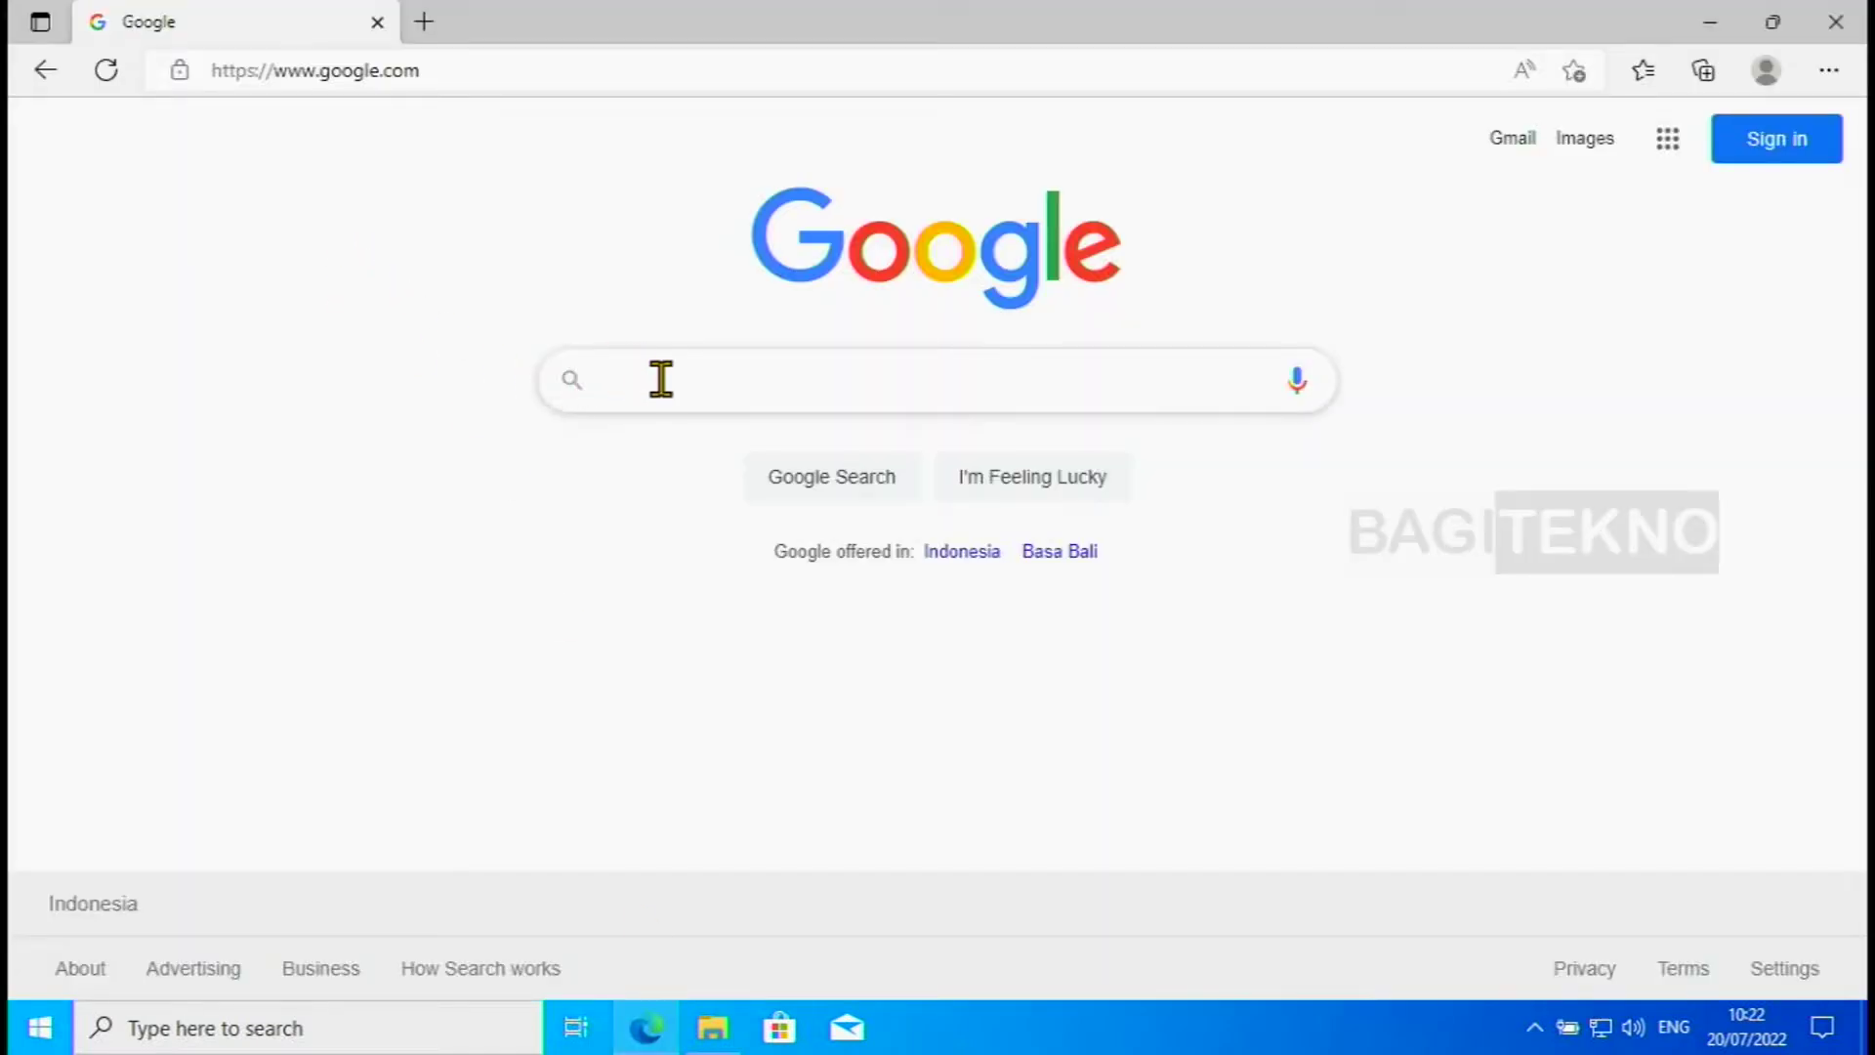
type("mini")
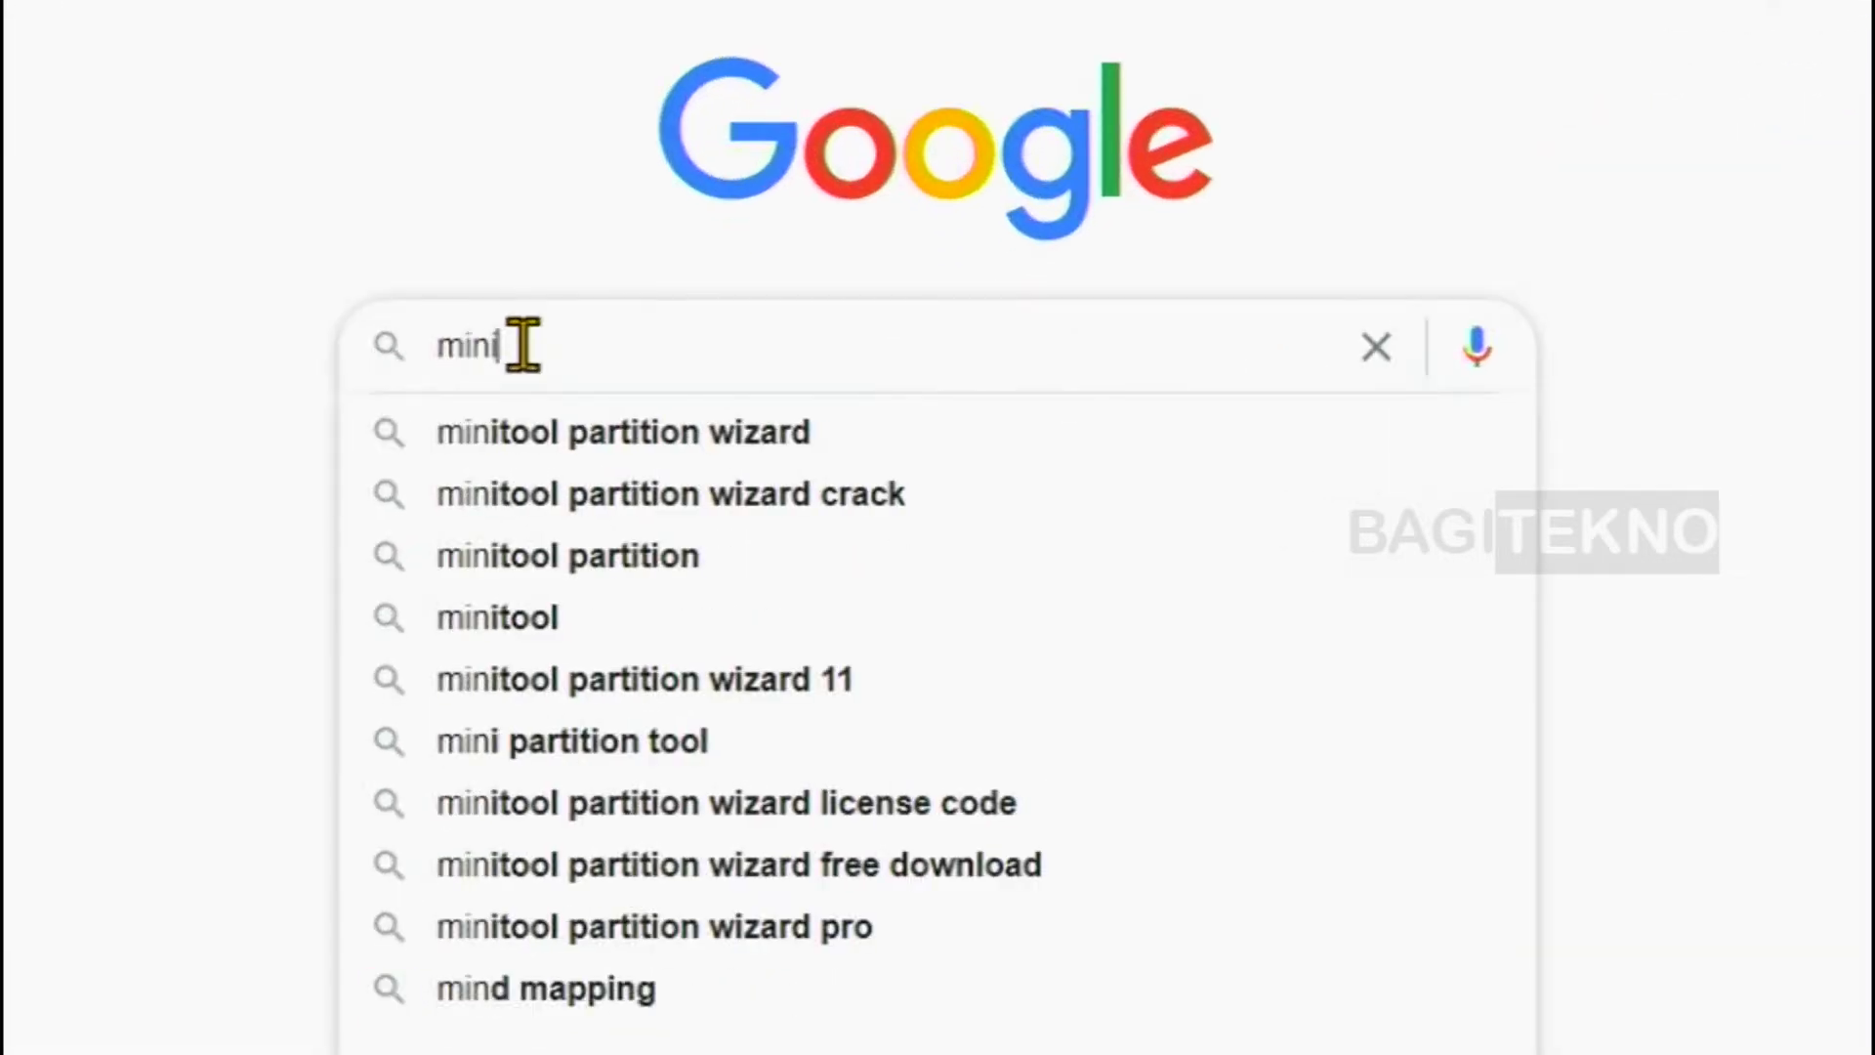
type("tool partiti")
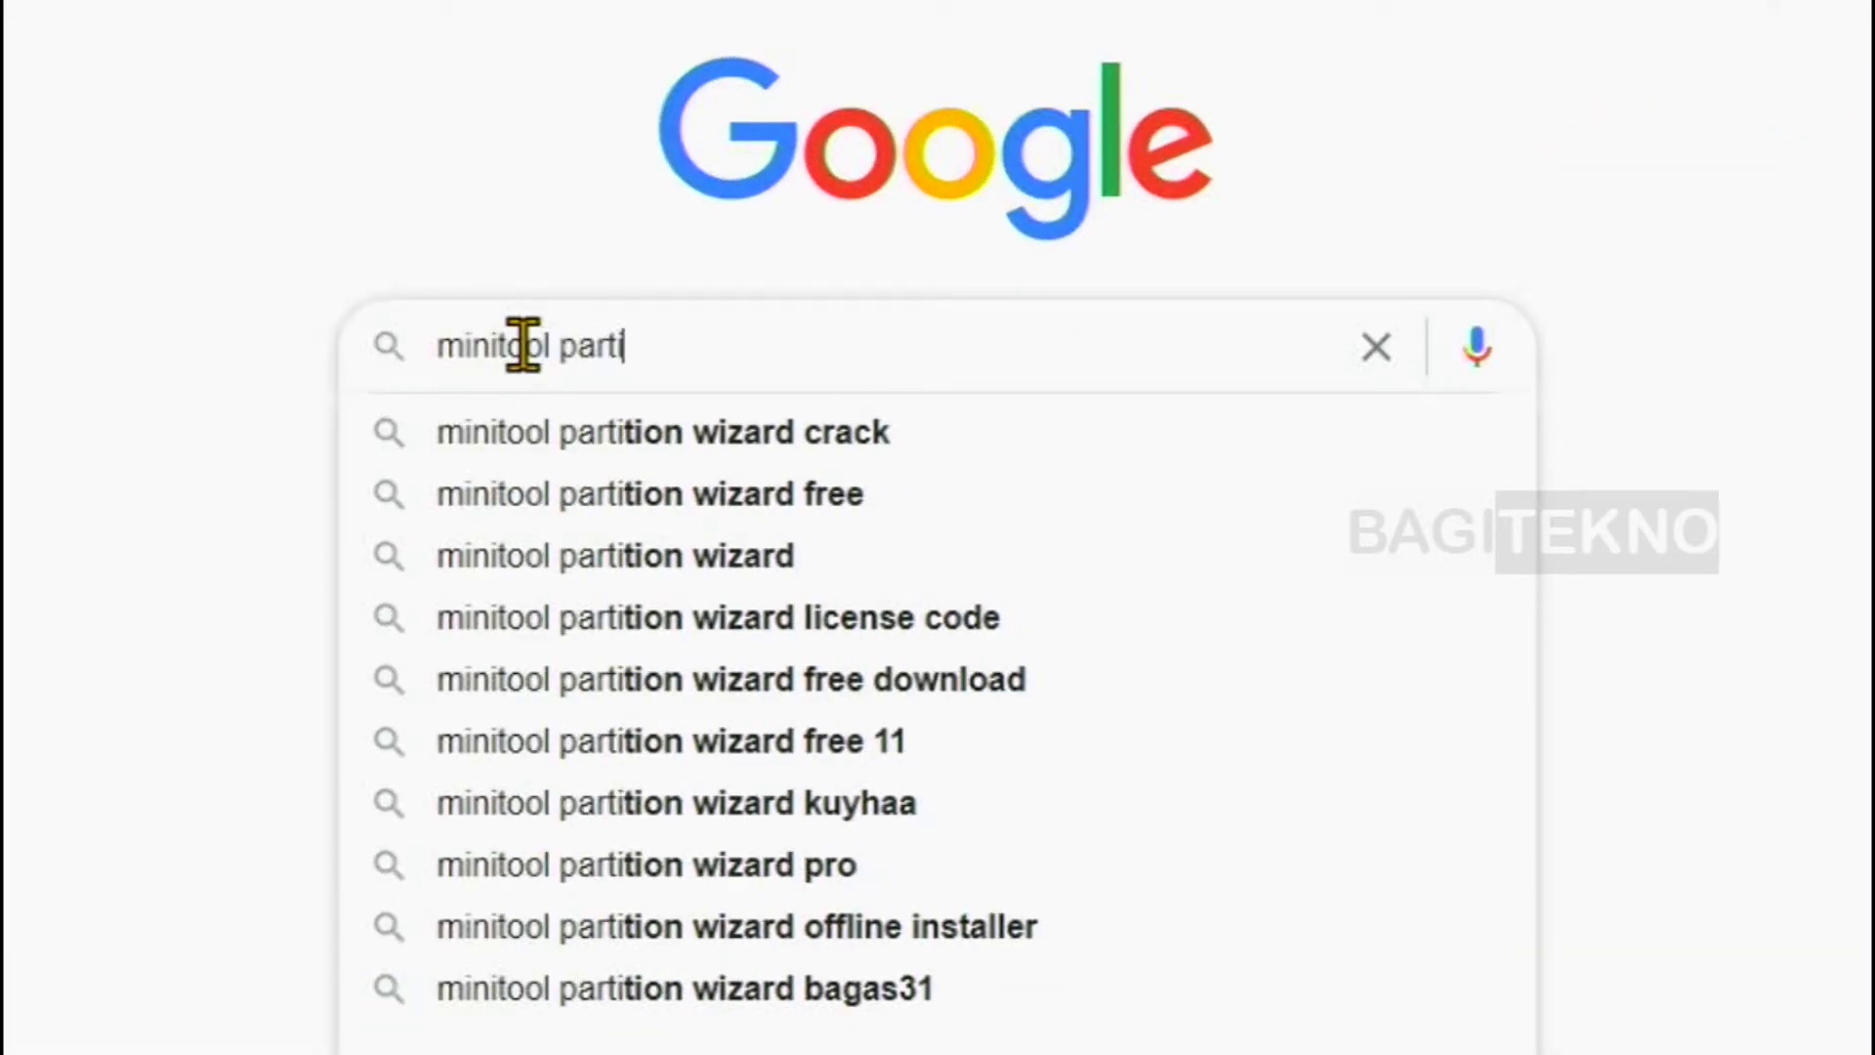
type("oi")
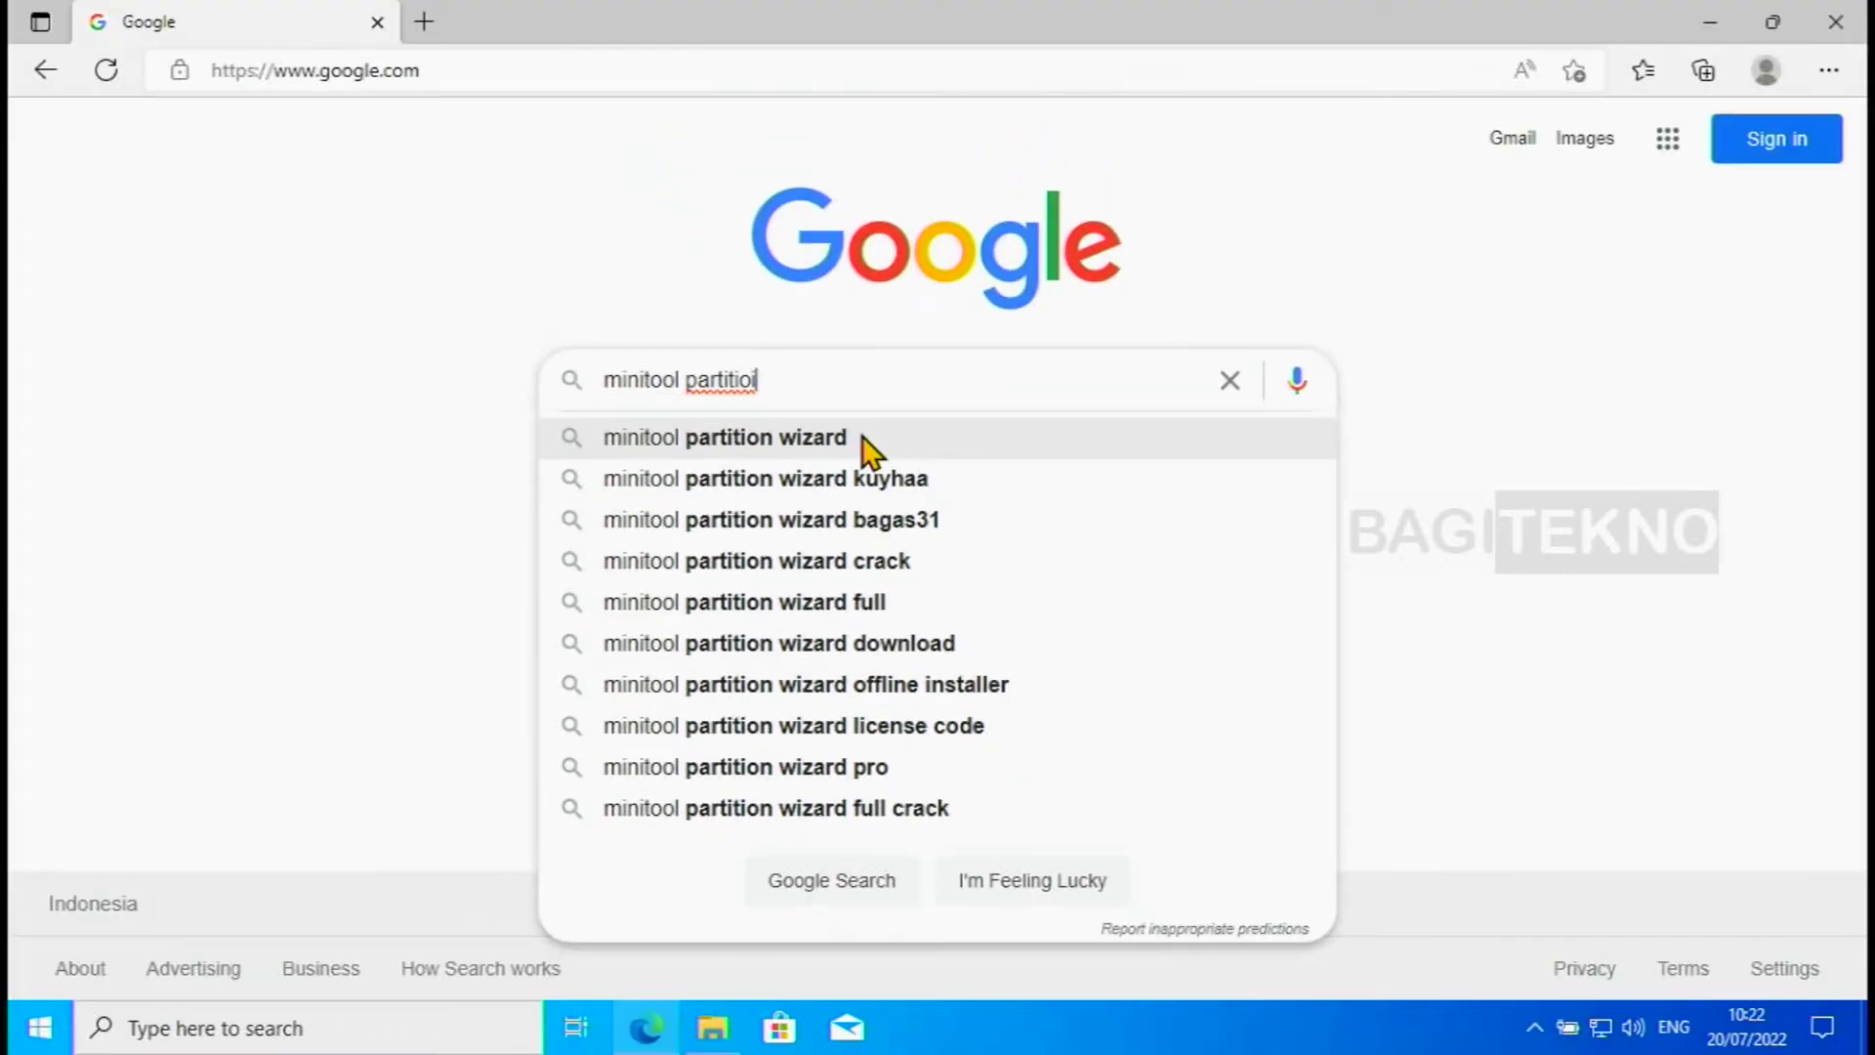
left_click(826, 434)
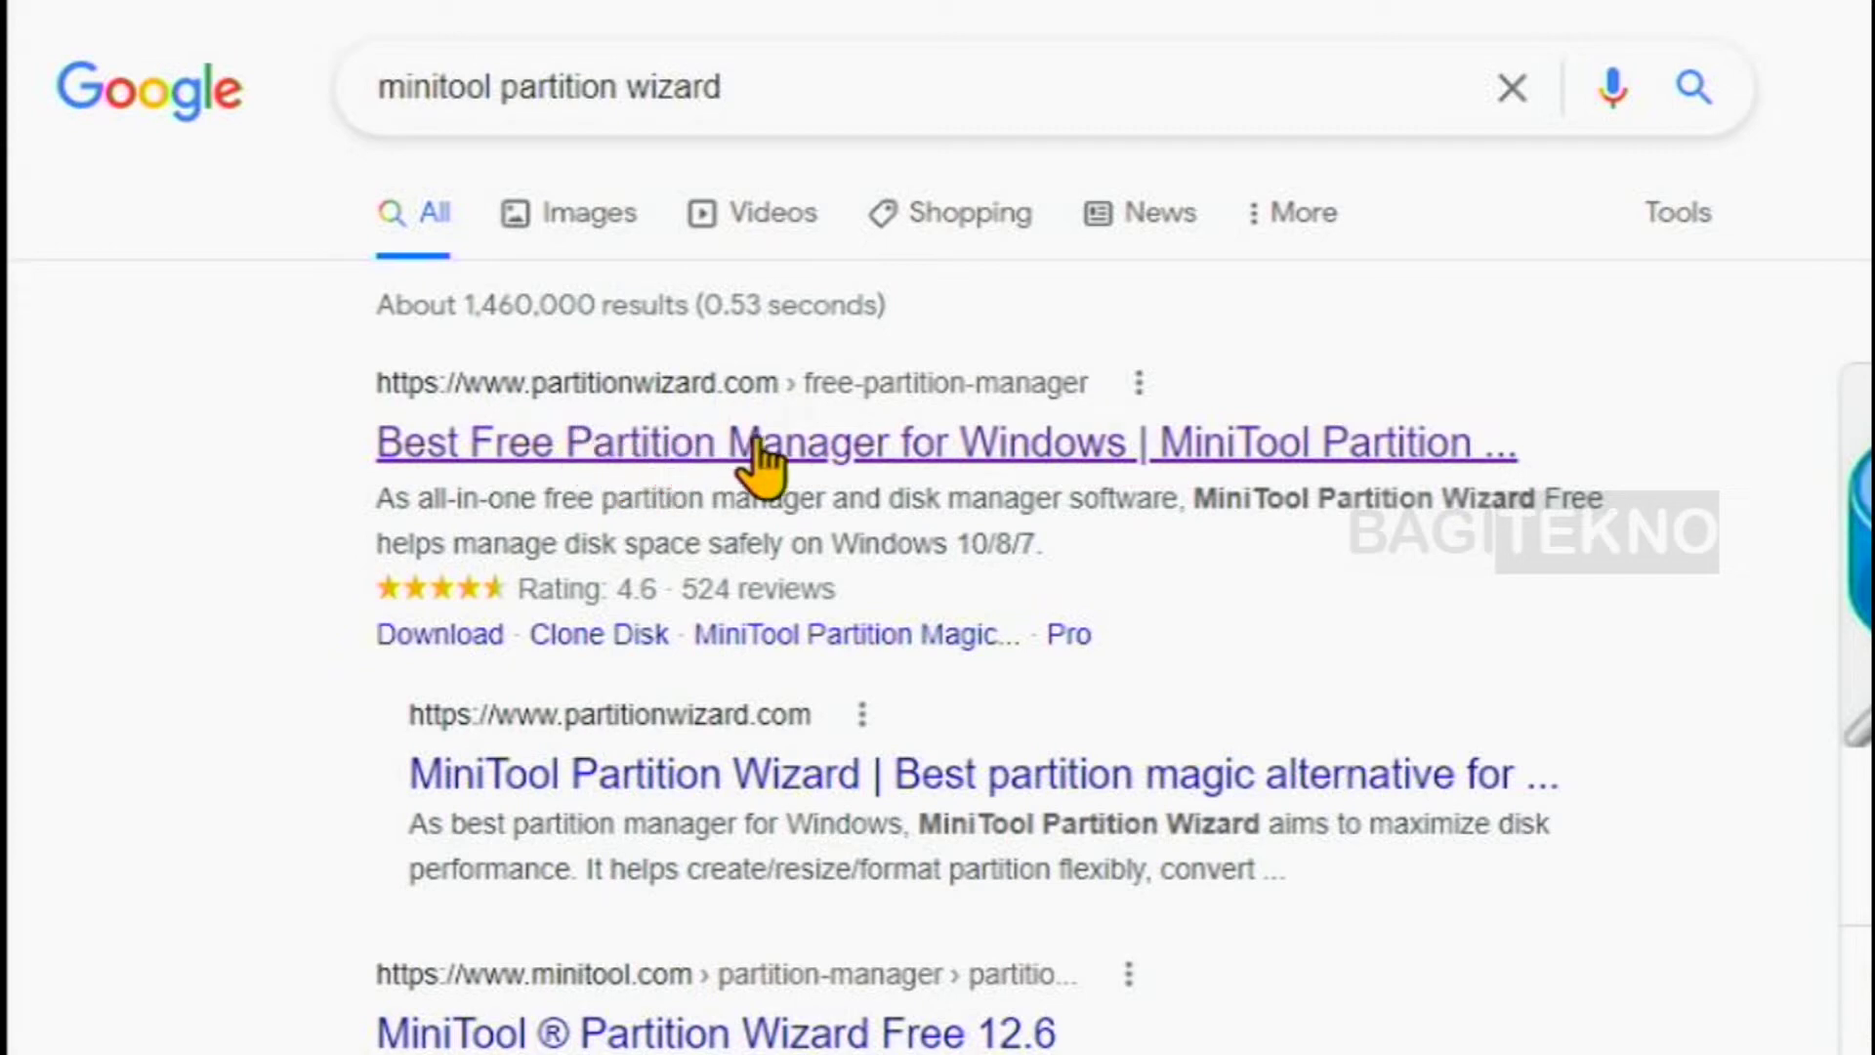
- Download the MiniTool Partition Wizard Free 12.6 installer from the partitionwizard.com free partition manager page, and close the browser
left_click(651, 444)
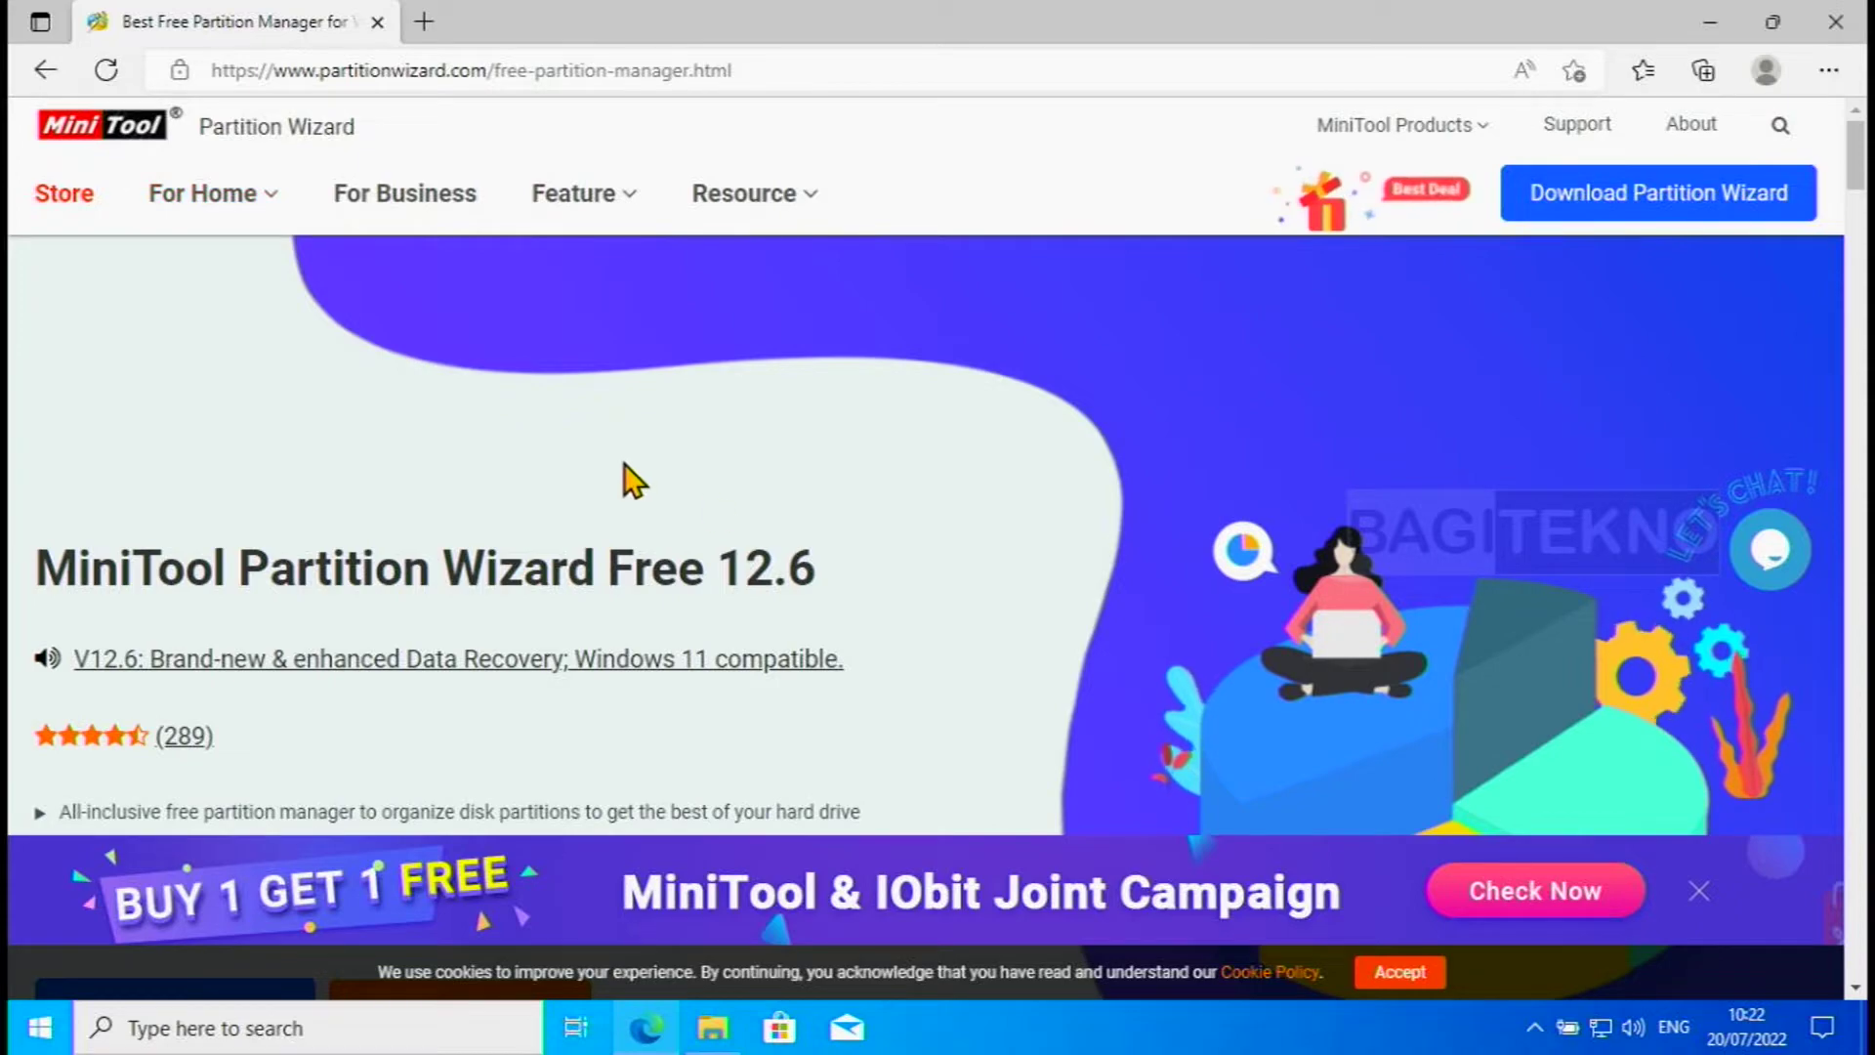
scroll(625, 468, "down", 4)
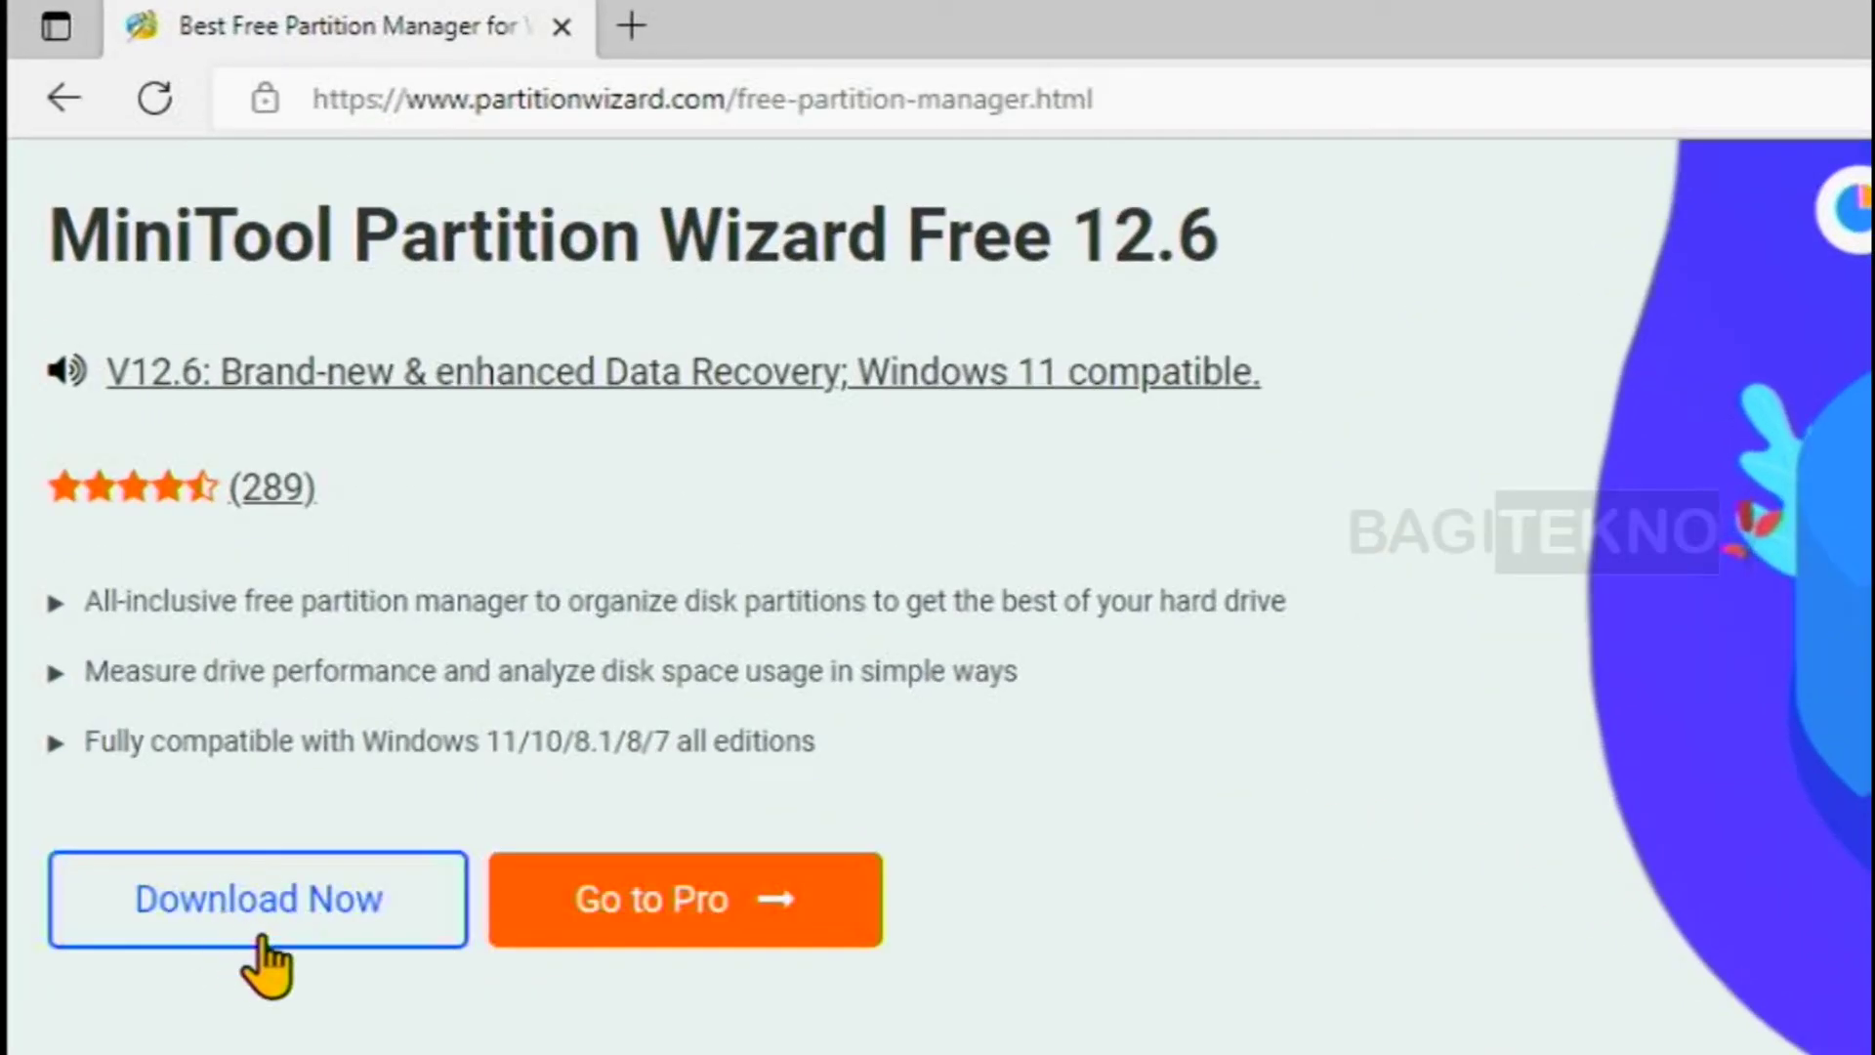
left_click(127, 744)
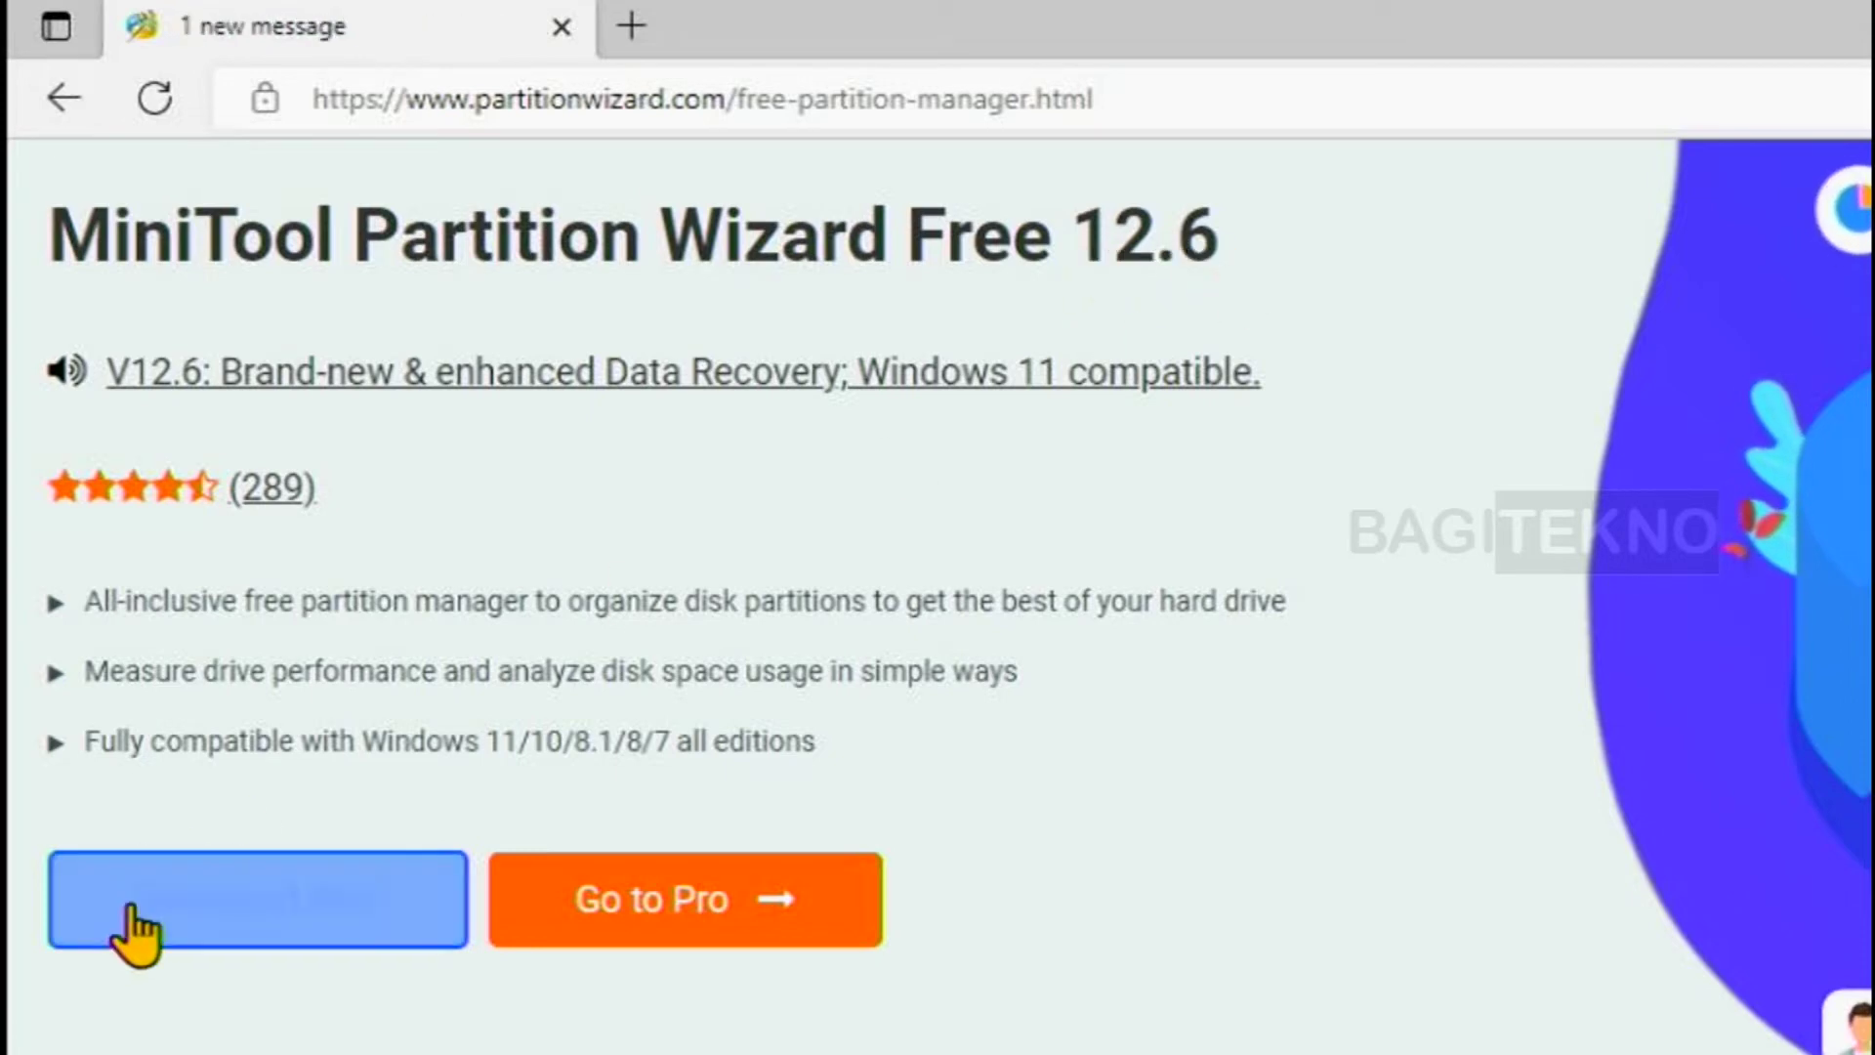
left_click(138, 910)
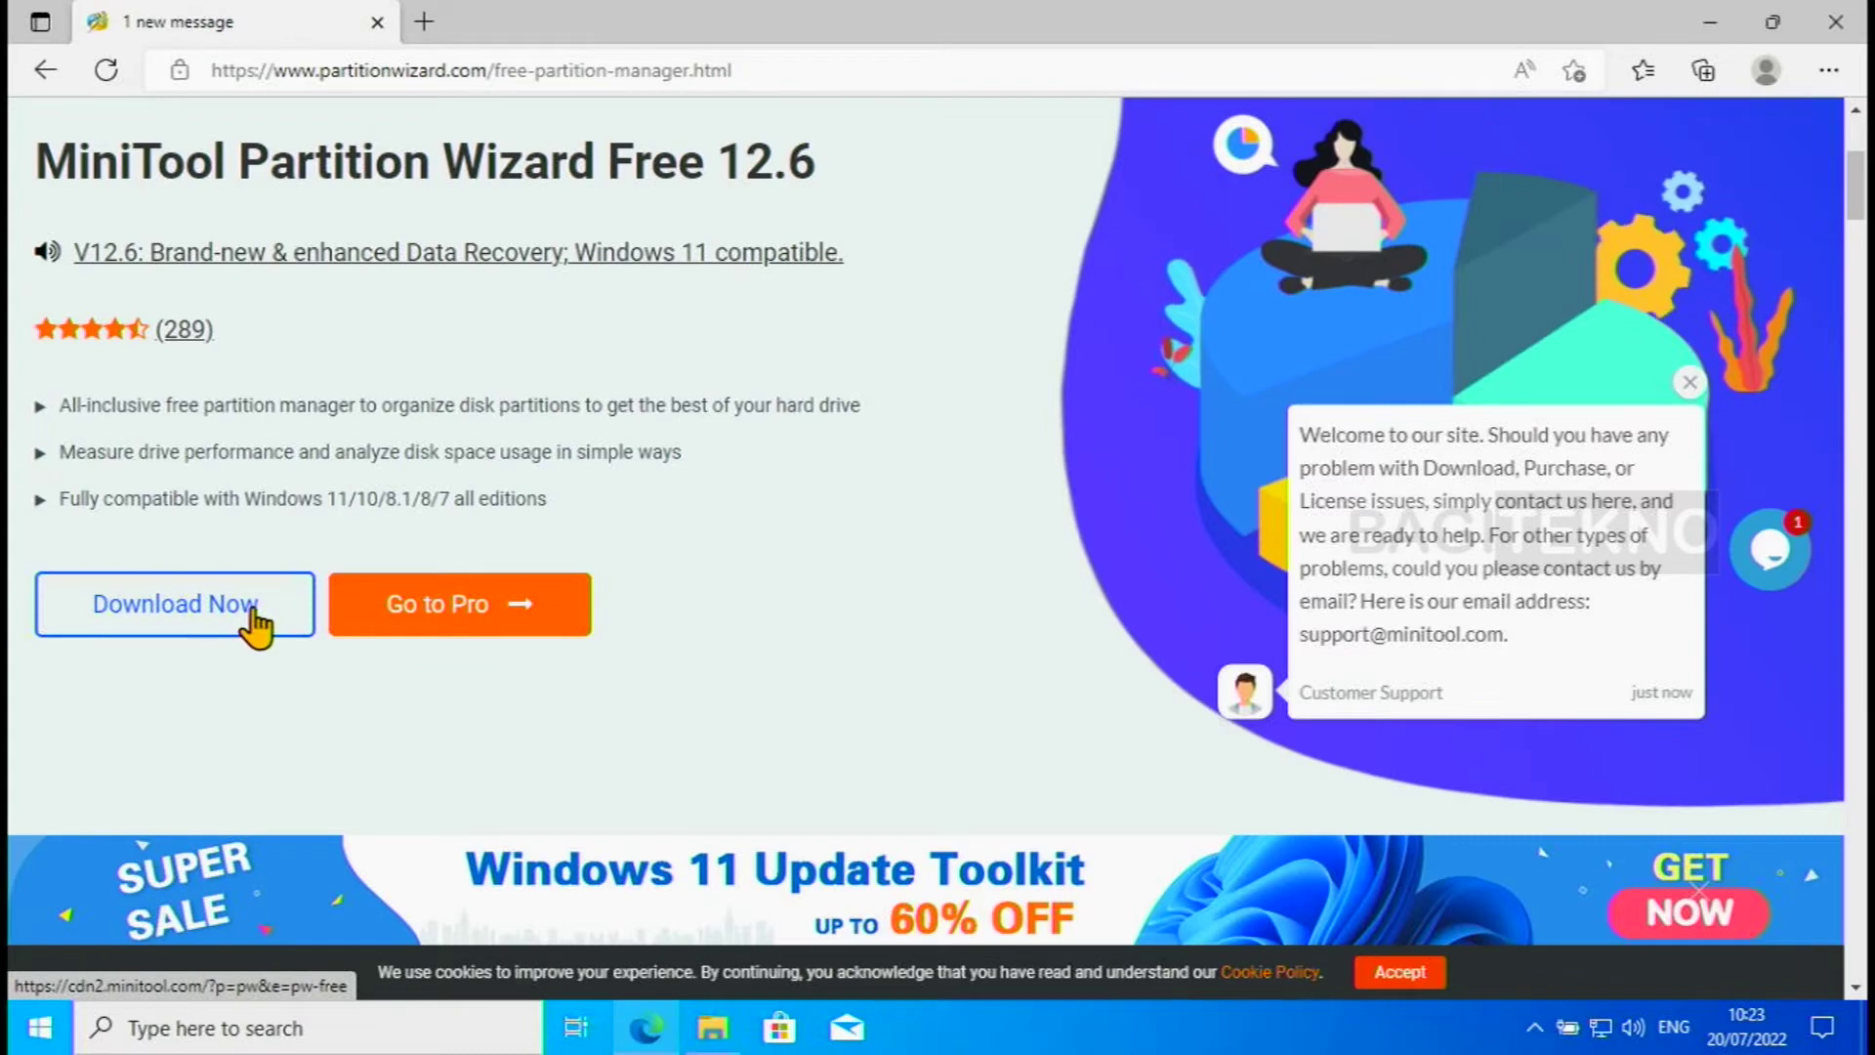
left_click(161, 620)
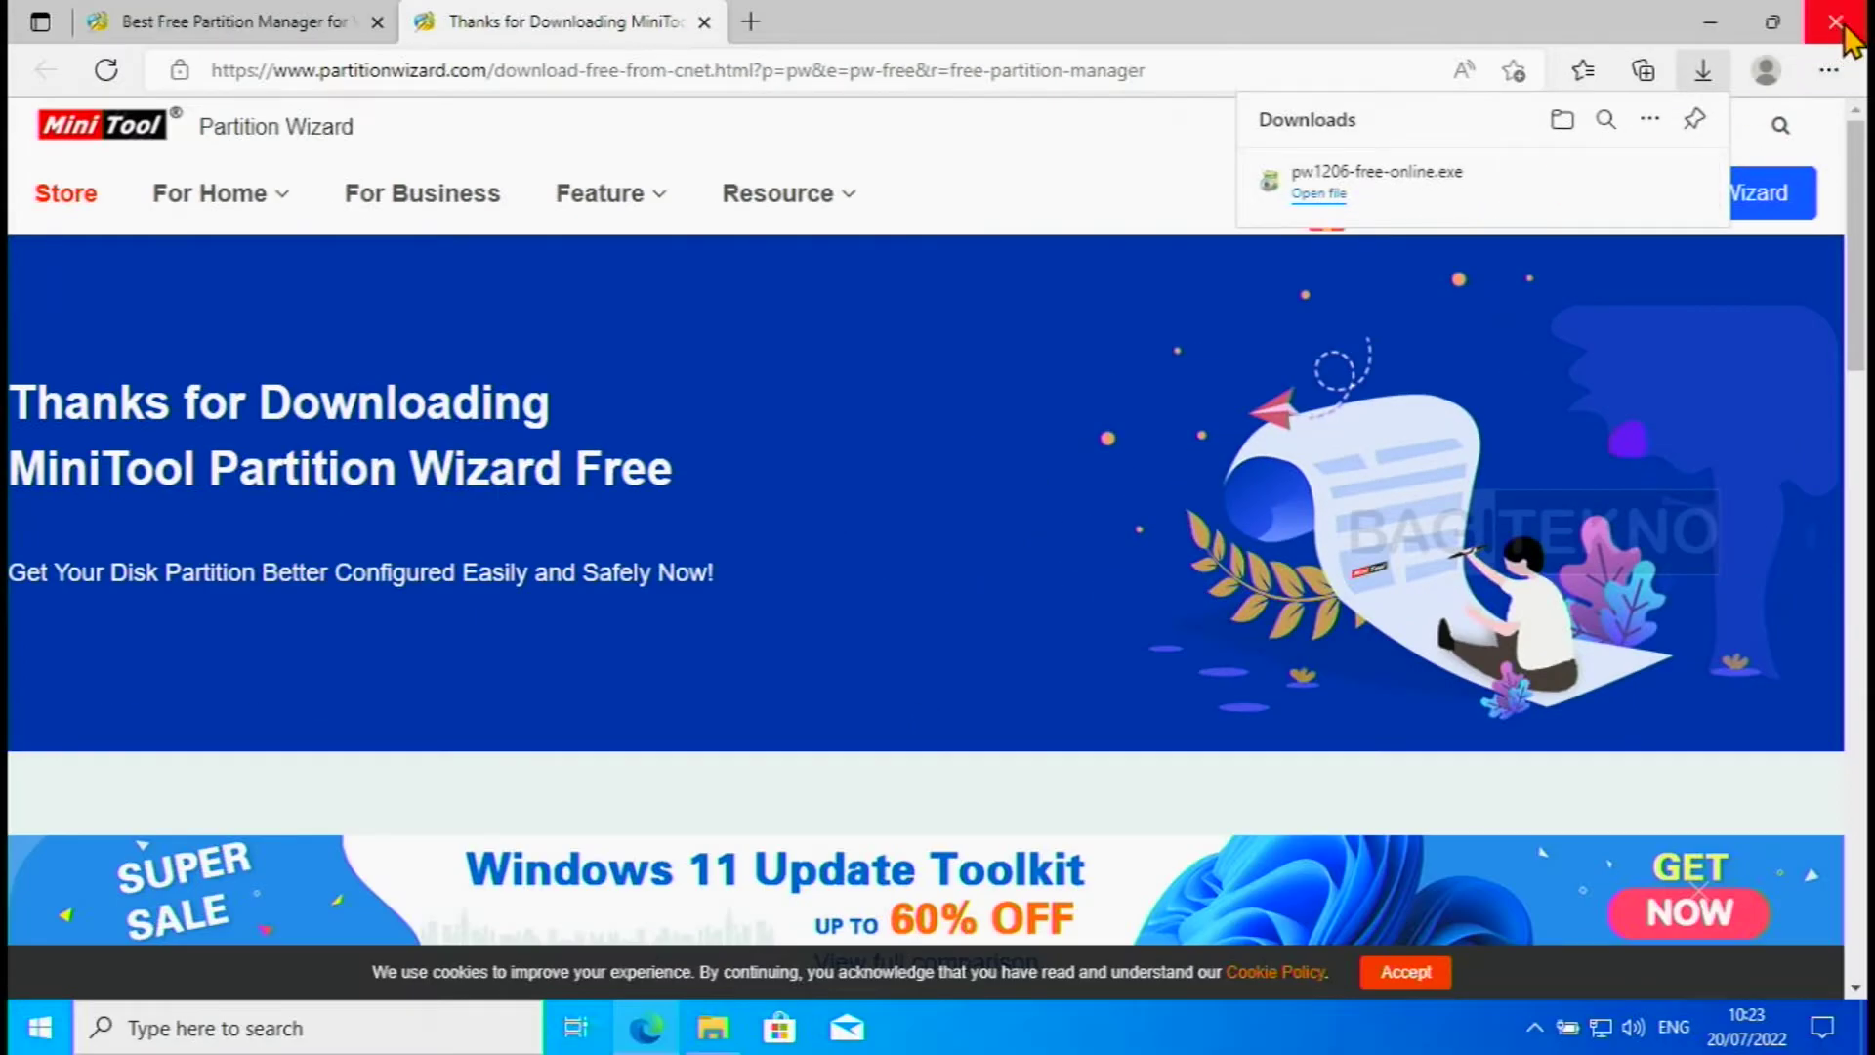
left_click(1845, 29)
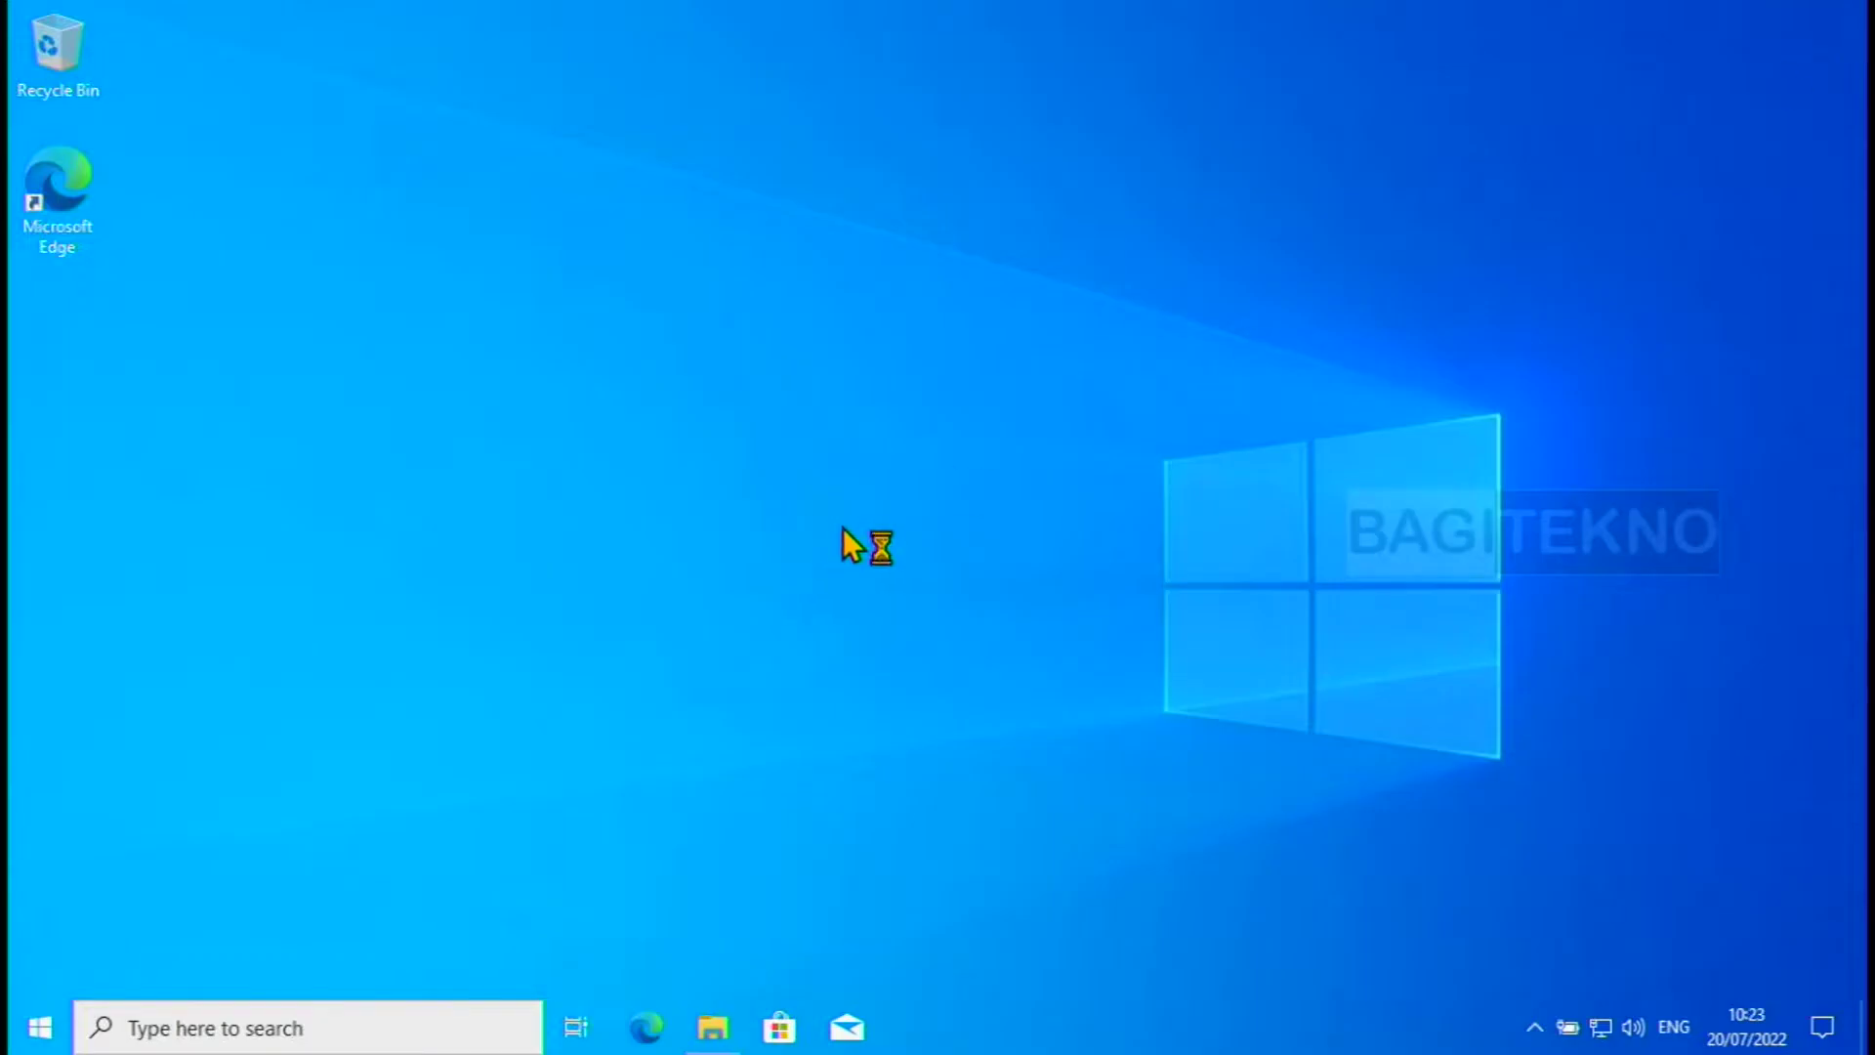
- Run the pw1206-free-online installer from the Downloads folder as administrator and allow it to make changes to the device
left_click(714, 1030)
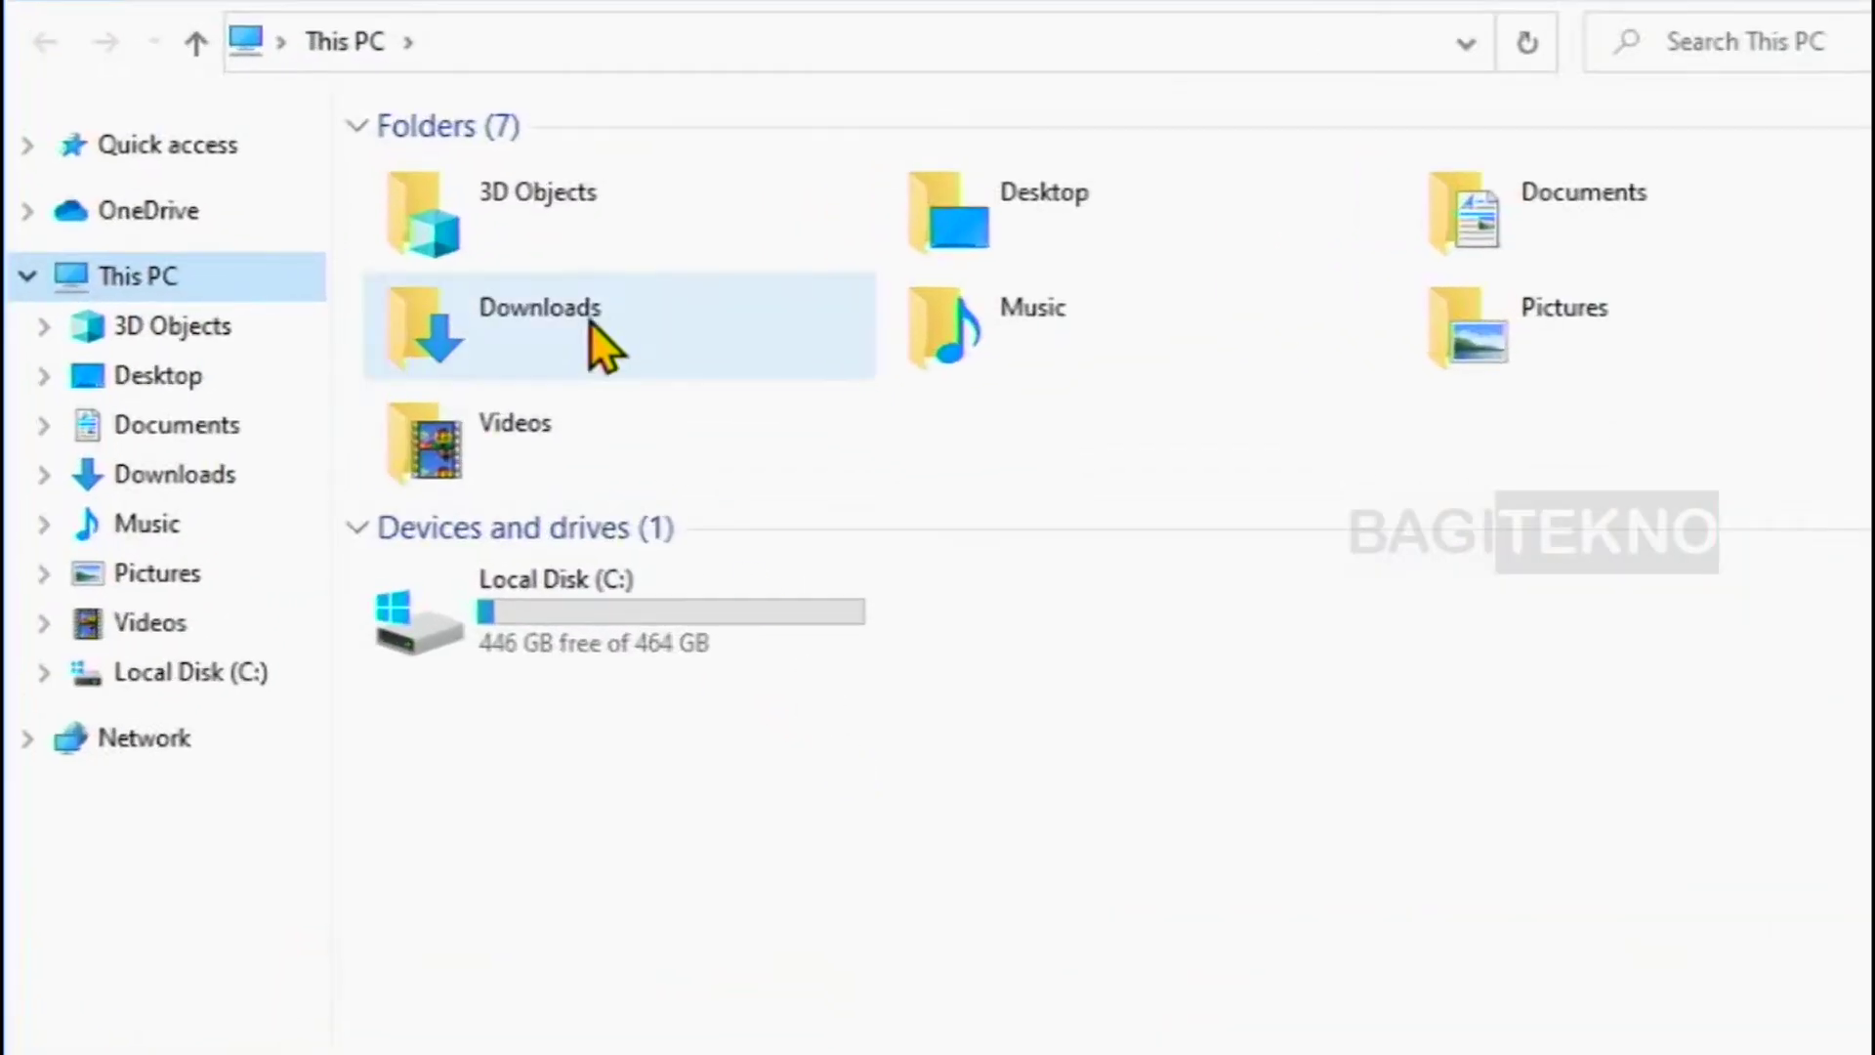
left_click(577, 389)
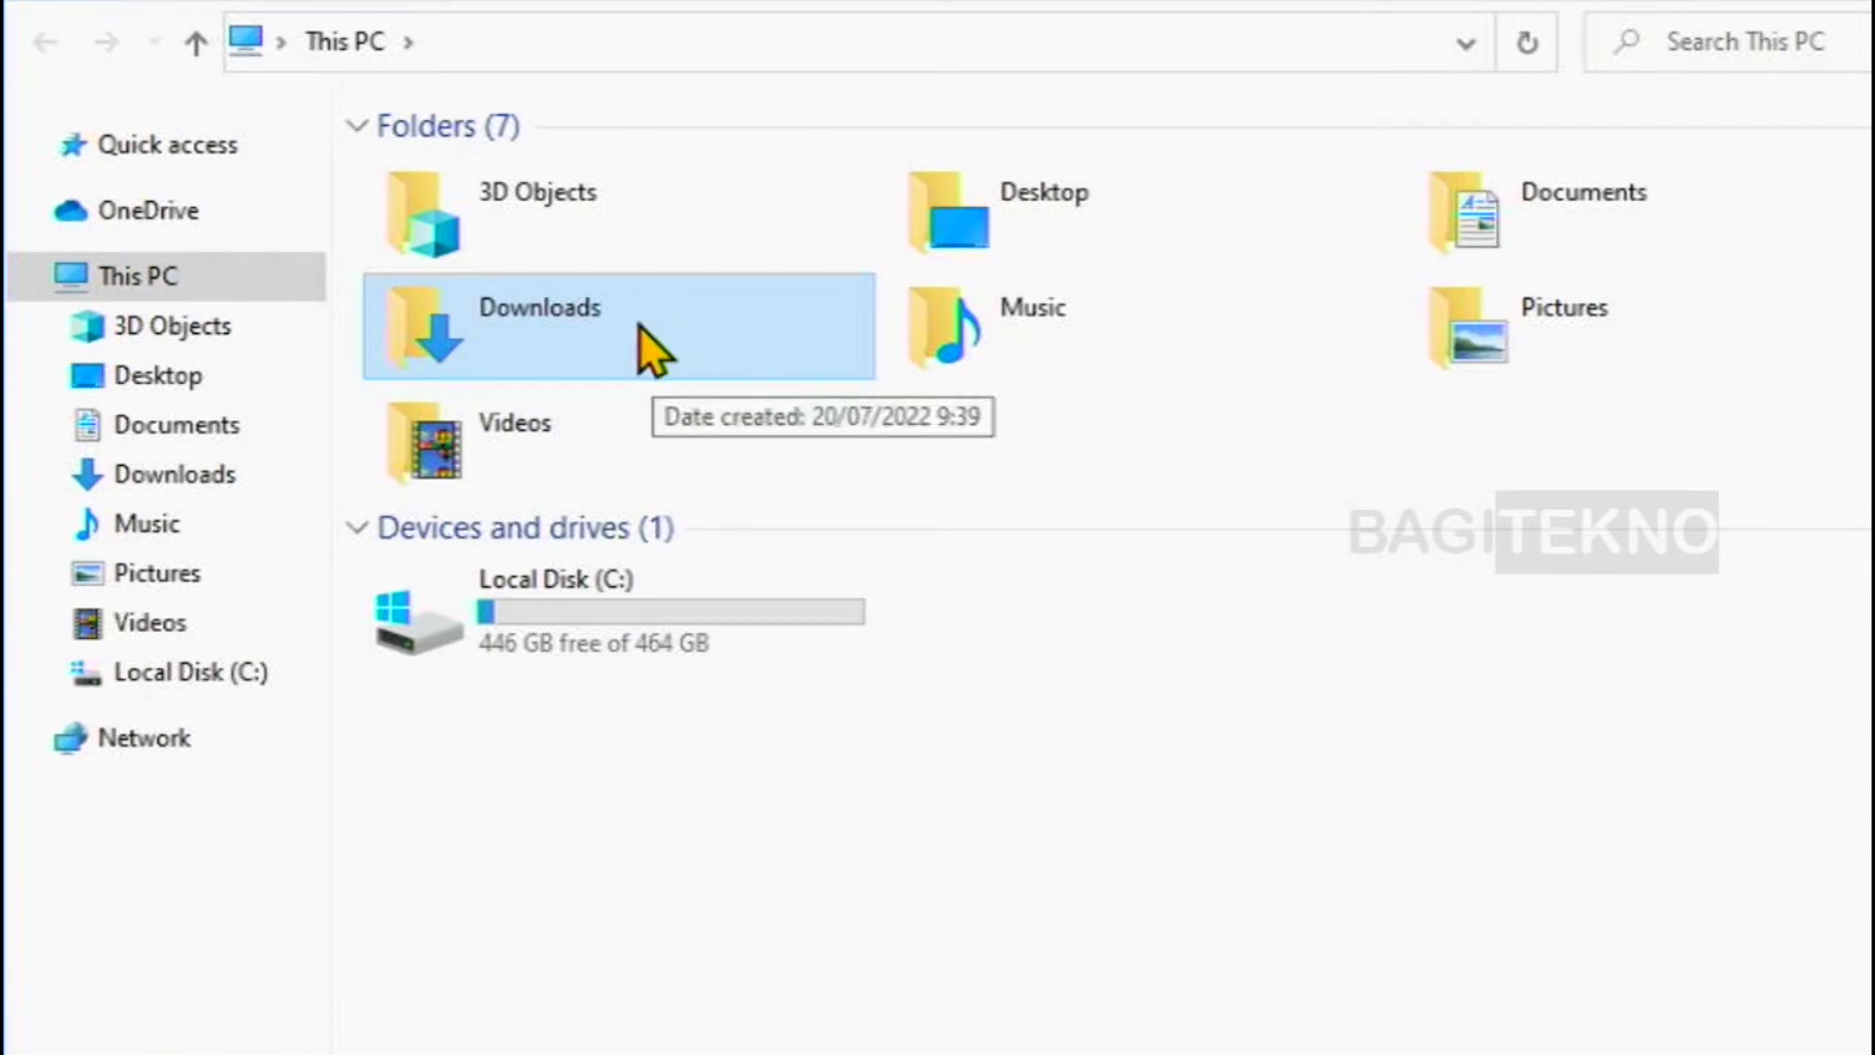
double_click(639, 324)
left_click(549, 234)
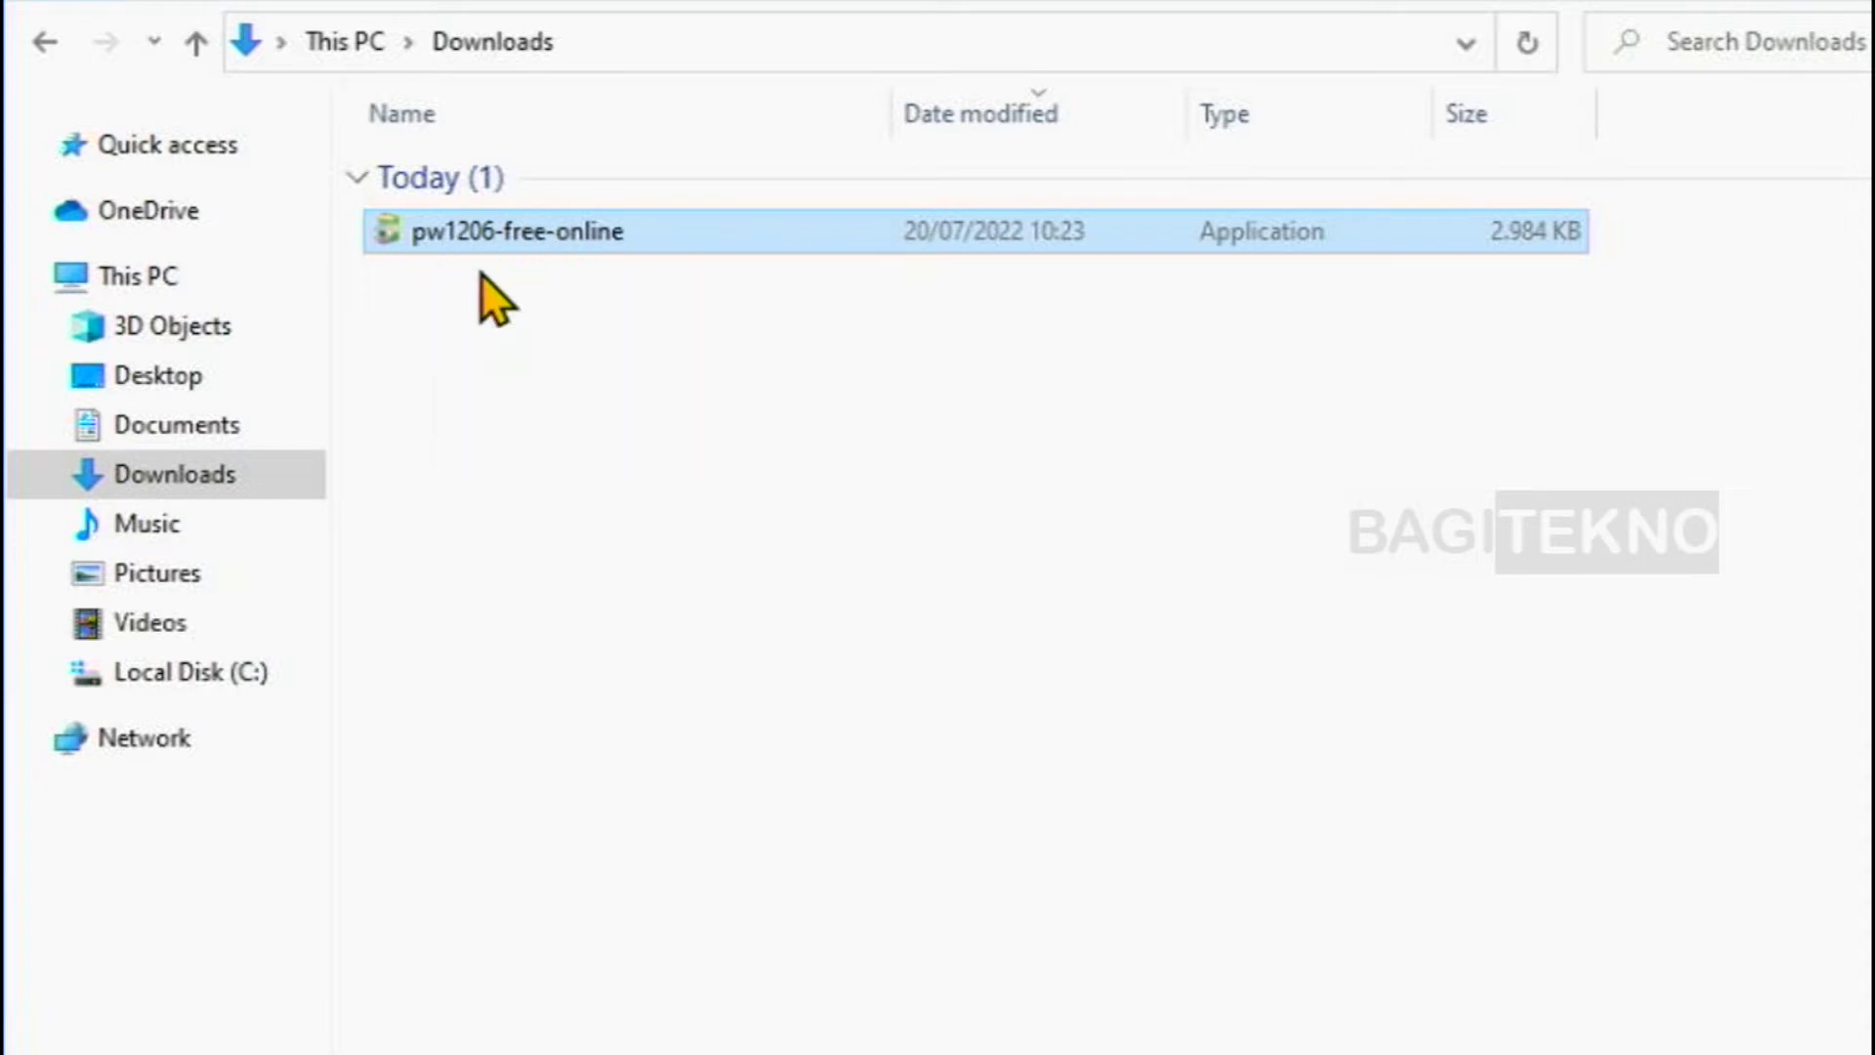
right_click(648, 233)
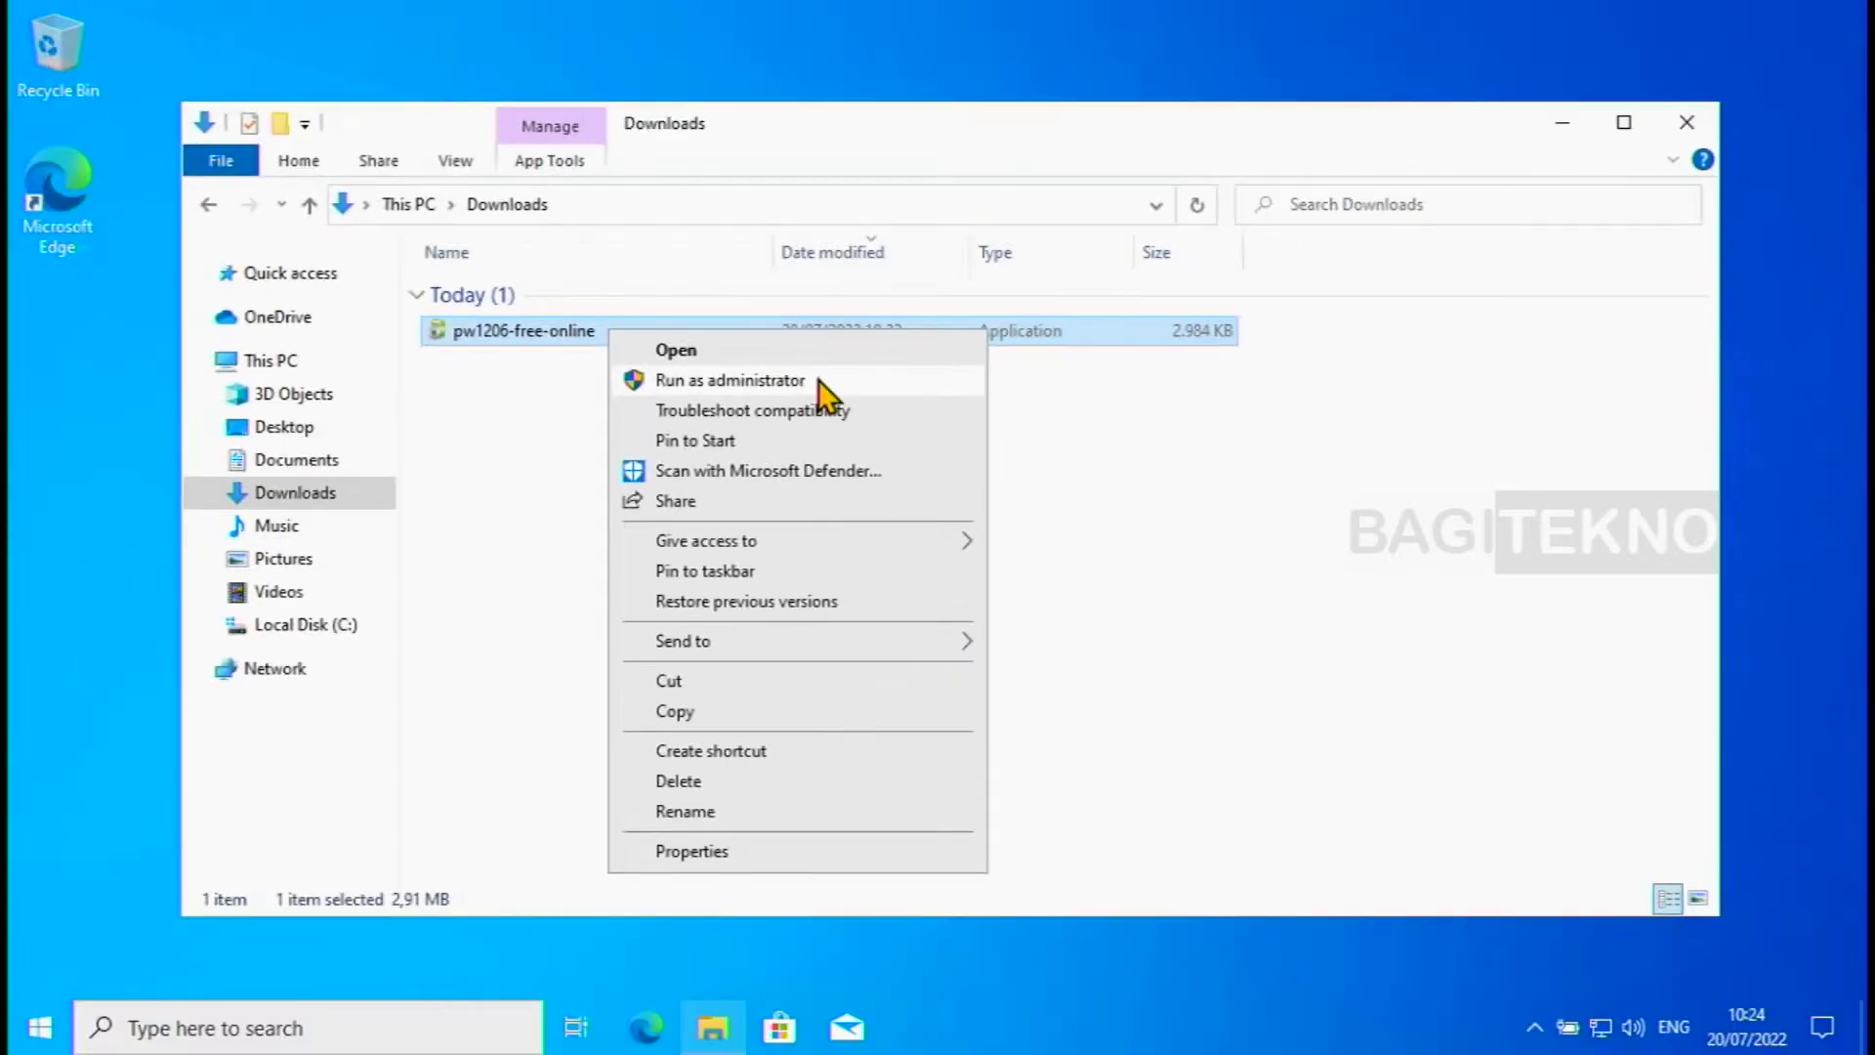
left_click(962, 305)
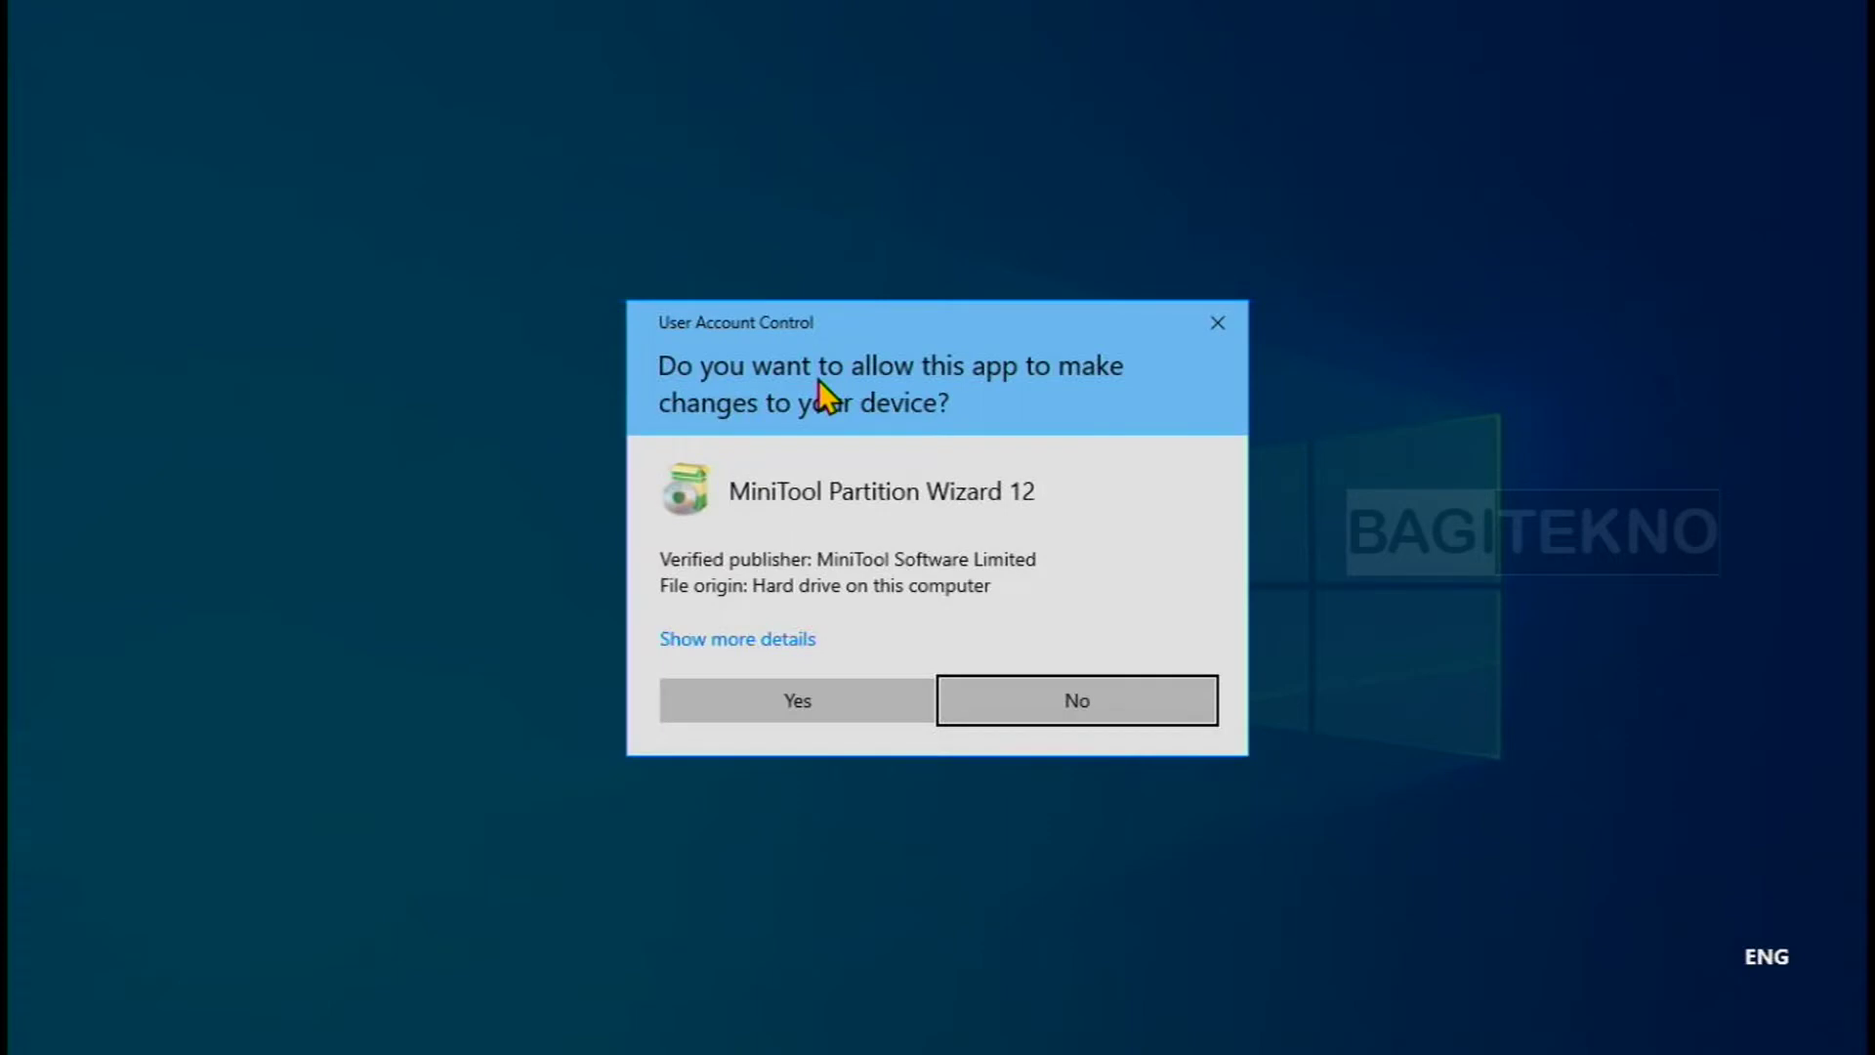
left_click(729, 699)
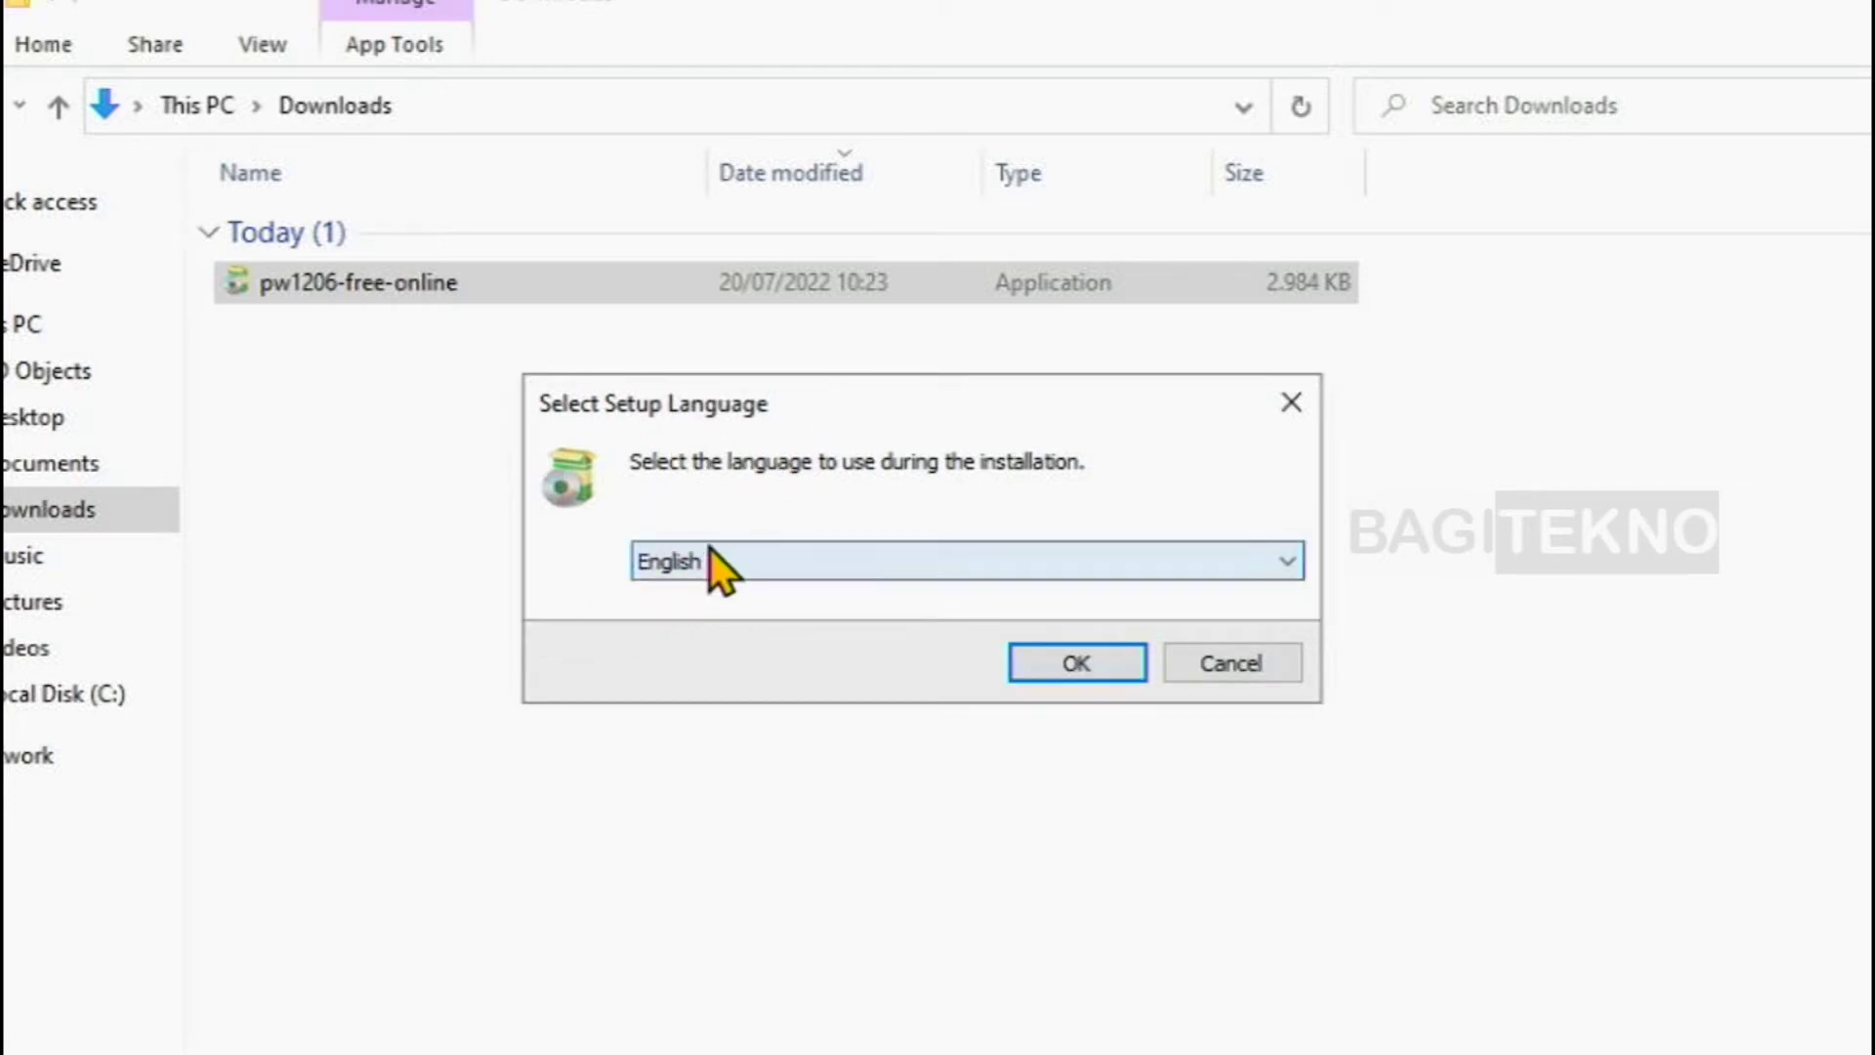
- Install the free edition of MiniTool Partition Wizard in English, keeping the default components and destination folder, and launch it on finishing
left_click(1113, 662)
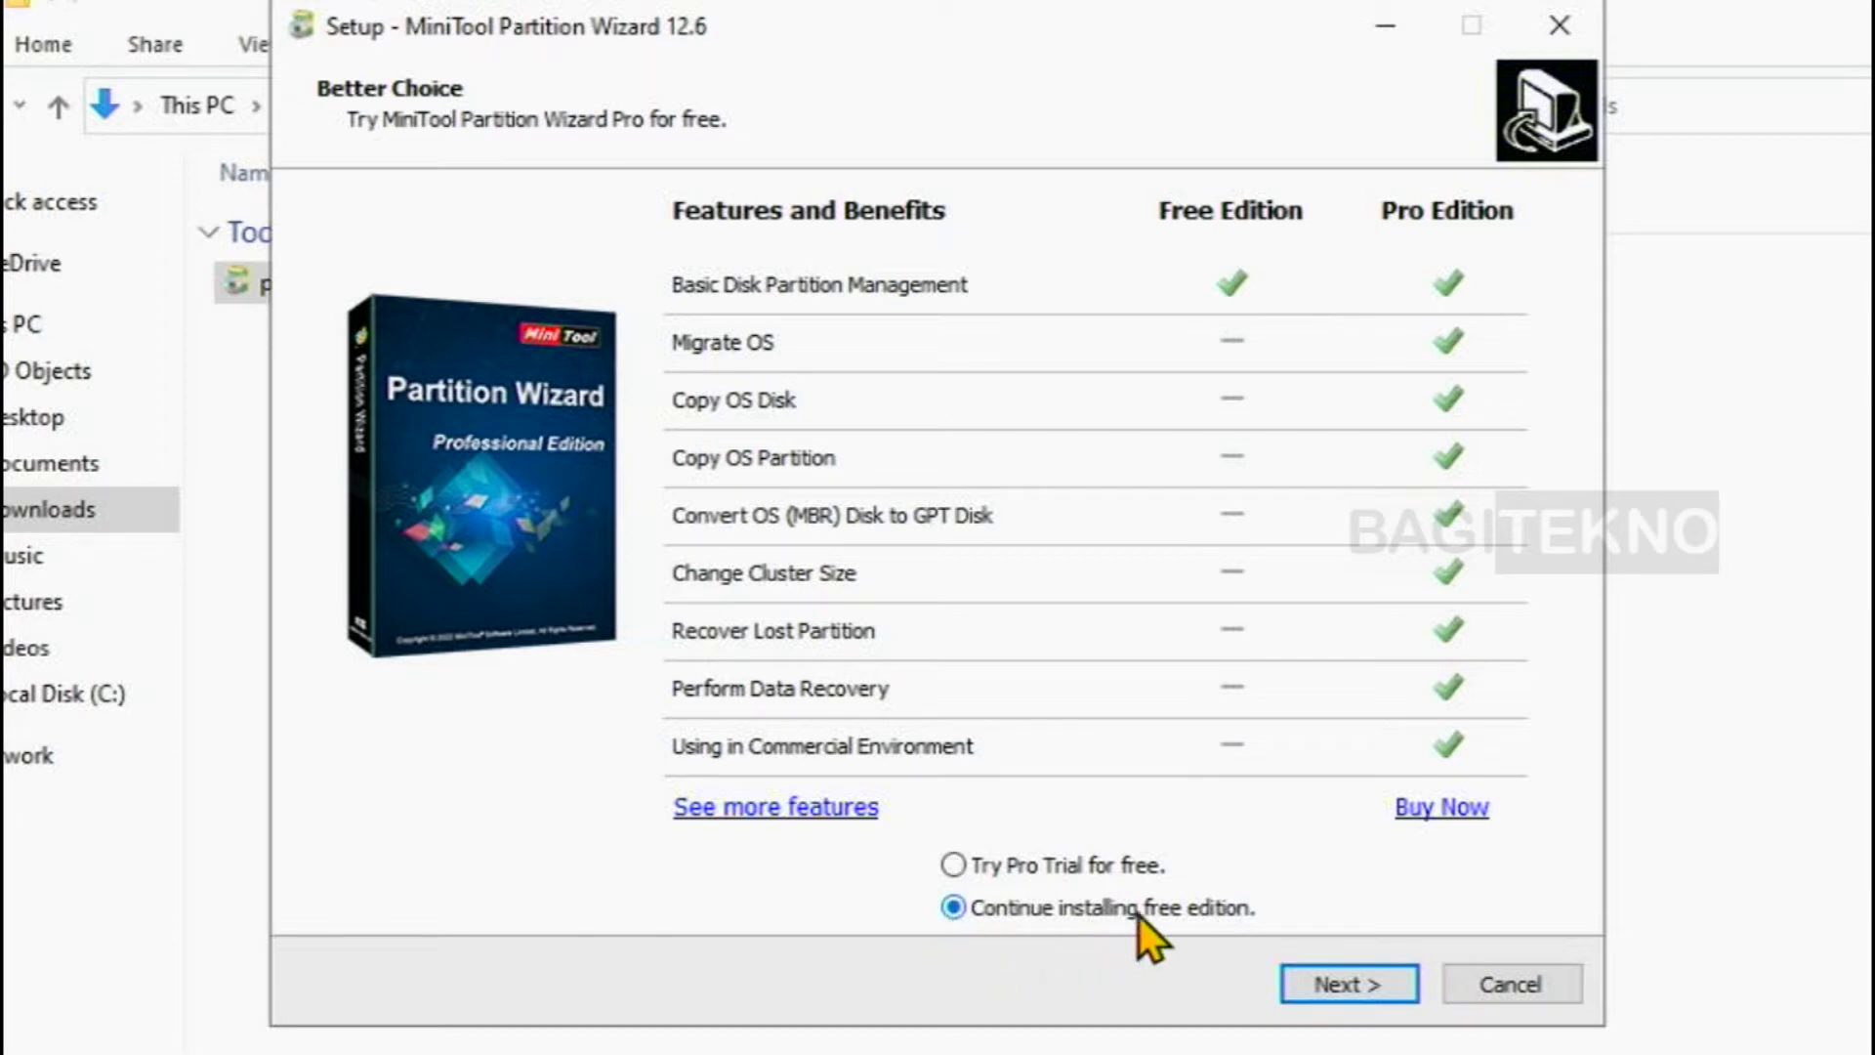
left_click(1392, 983)
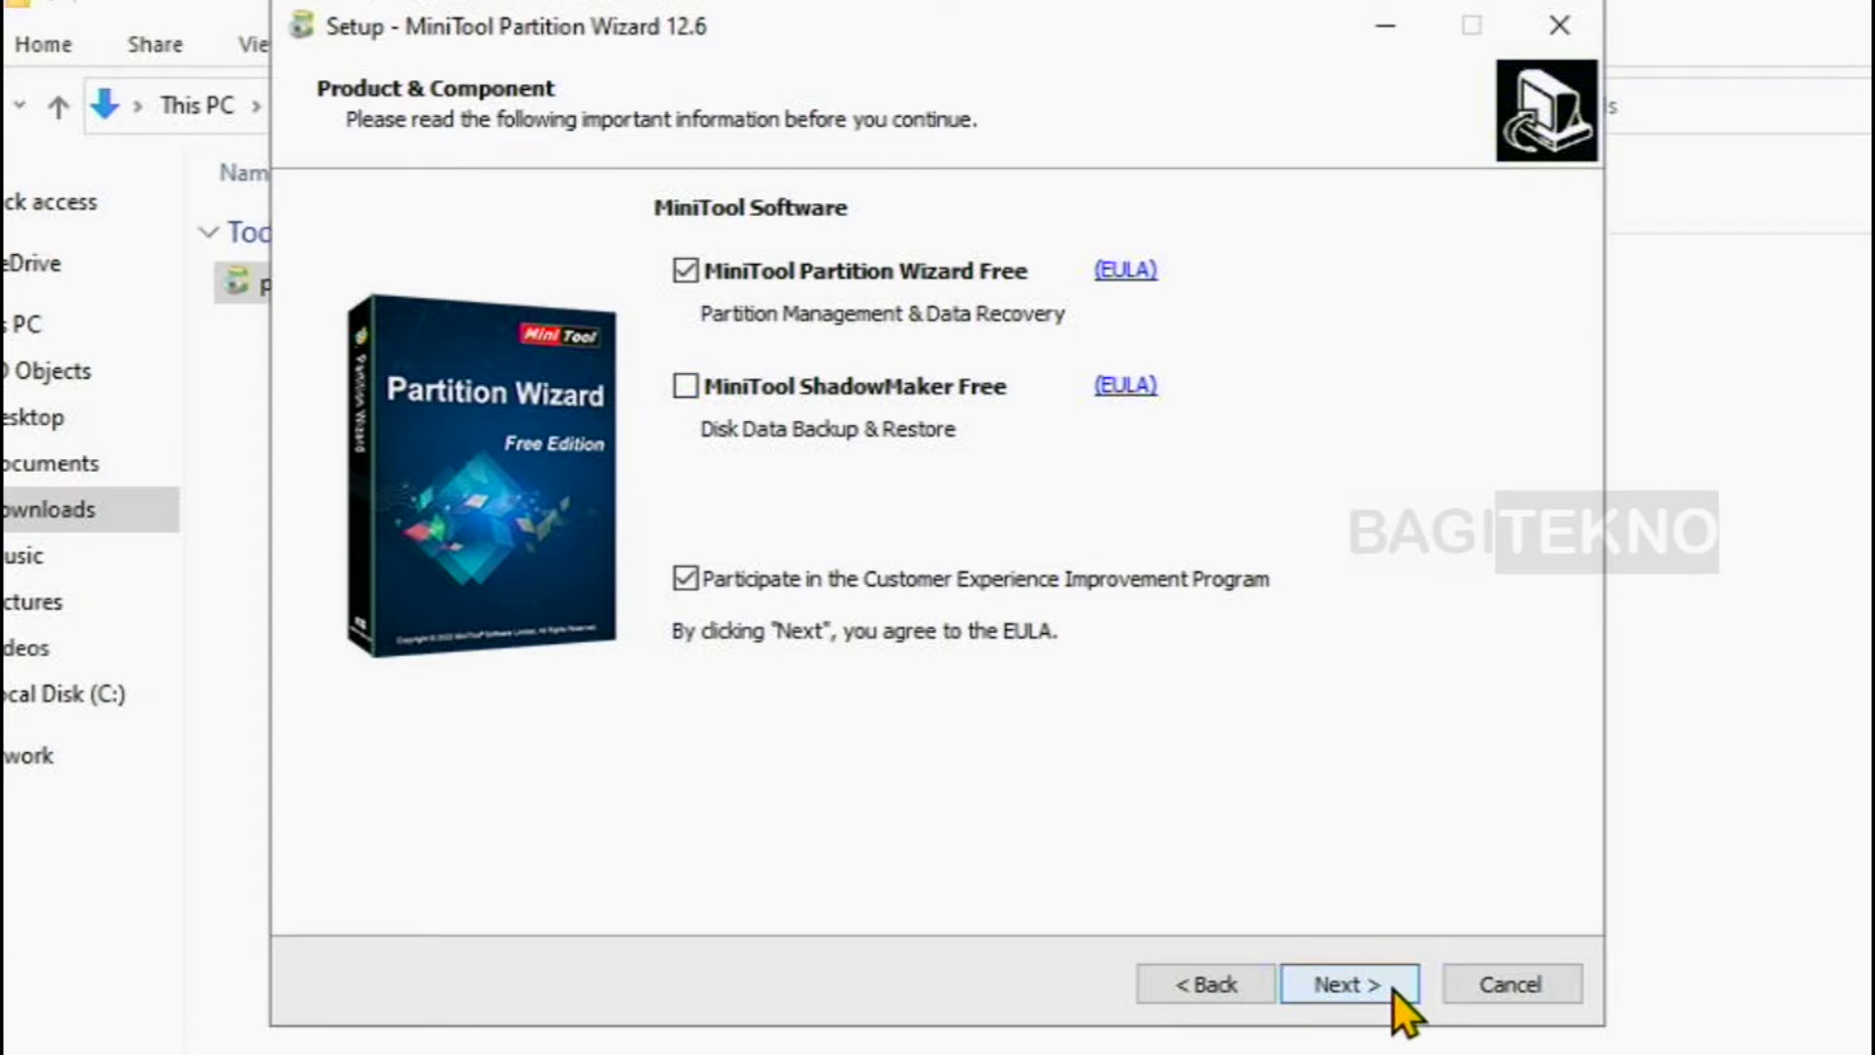
left_click(1348, 983)
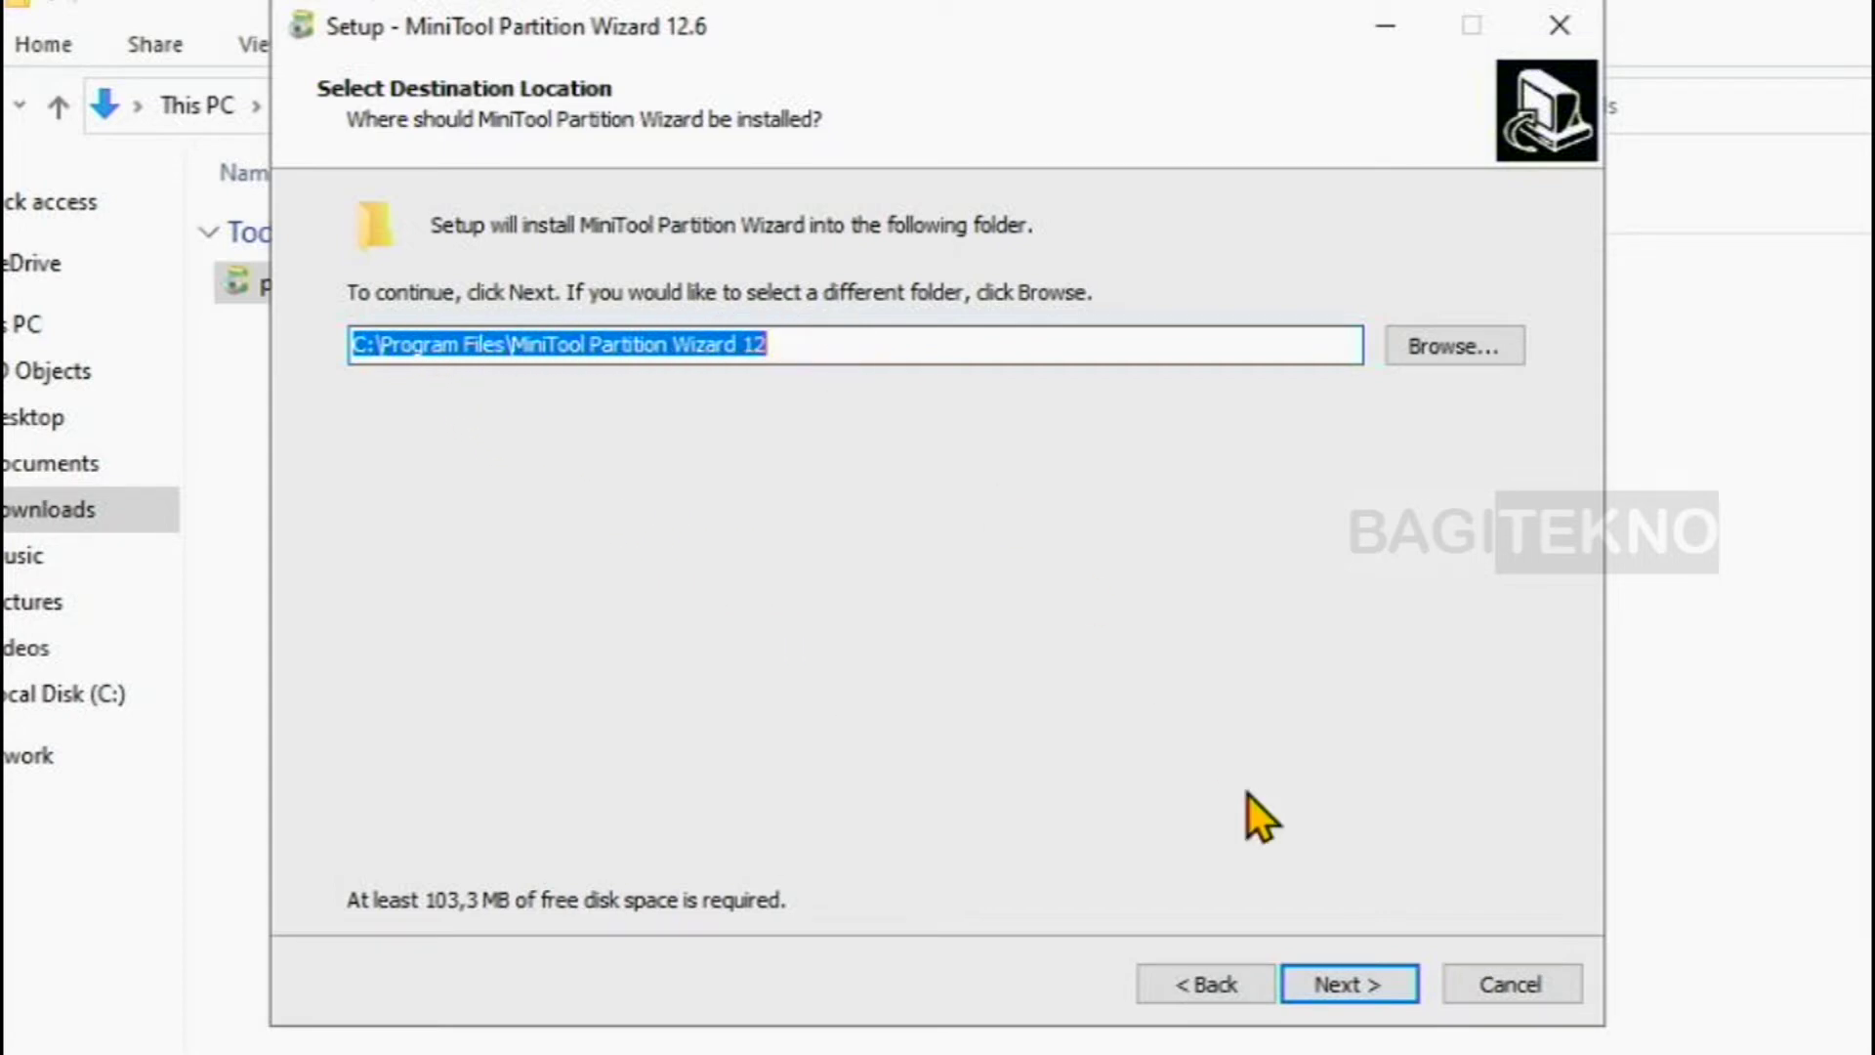
left_click(1396, 988)
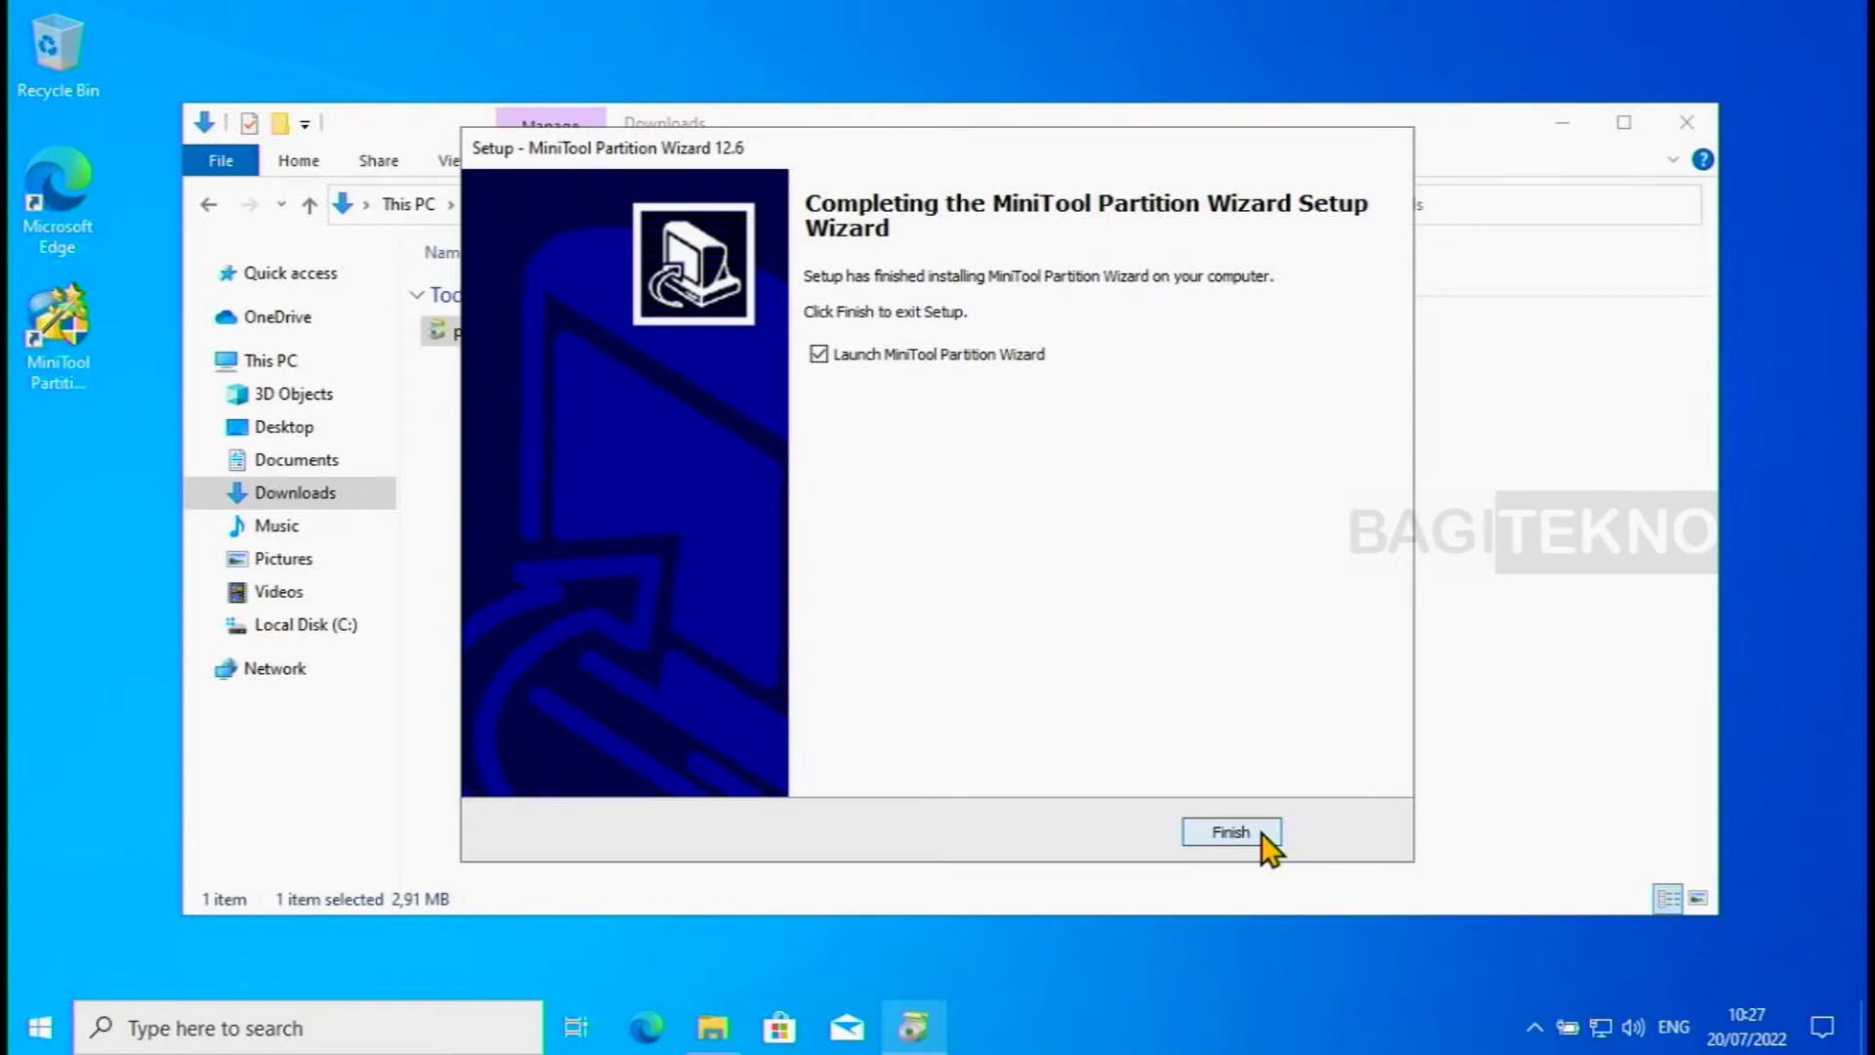
left_click(1389, 984)
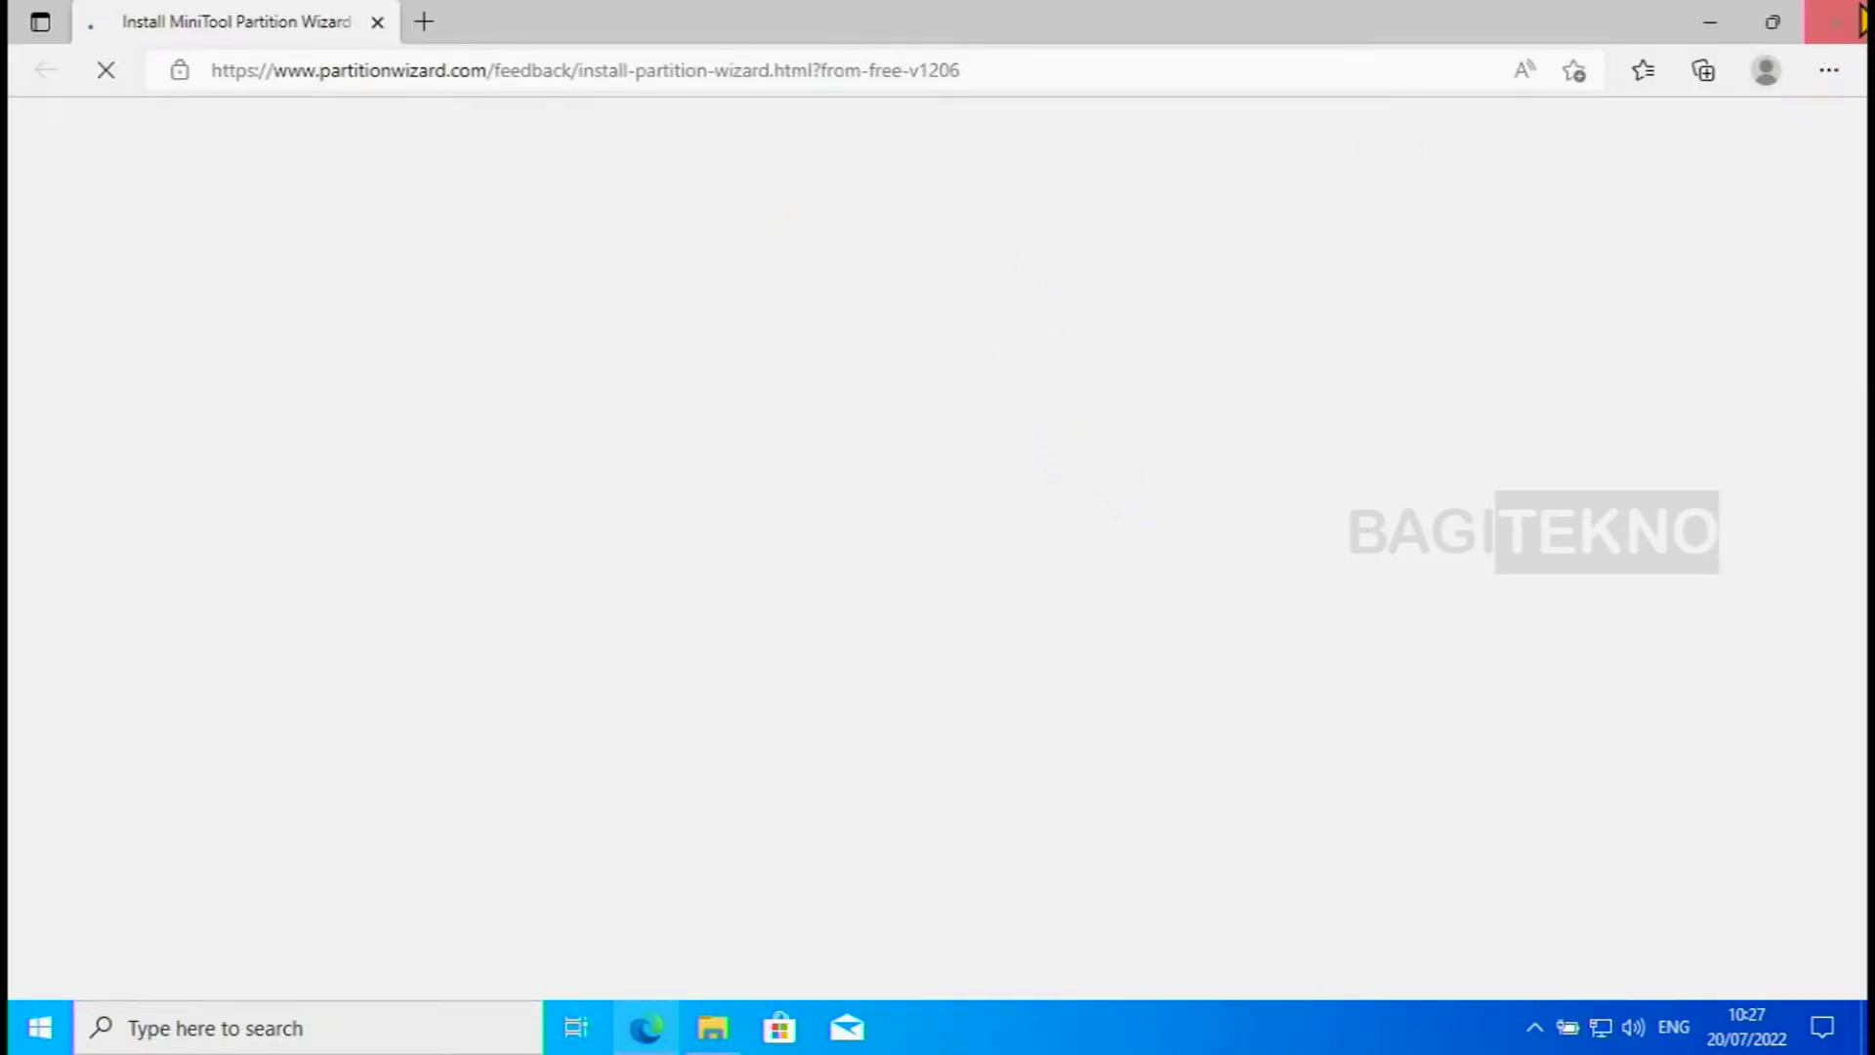
- Close the post-install web page, minimize the Downloads window, and dismiss the MiniTool upgrade offer so that it is not shown again
left_click(1854, 23)
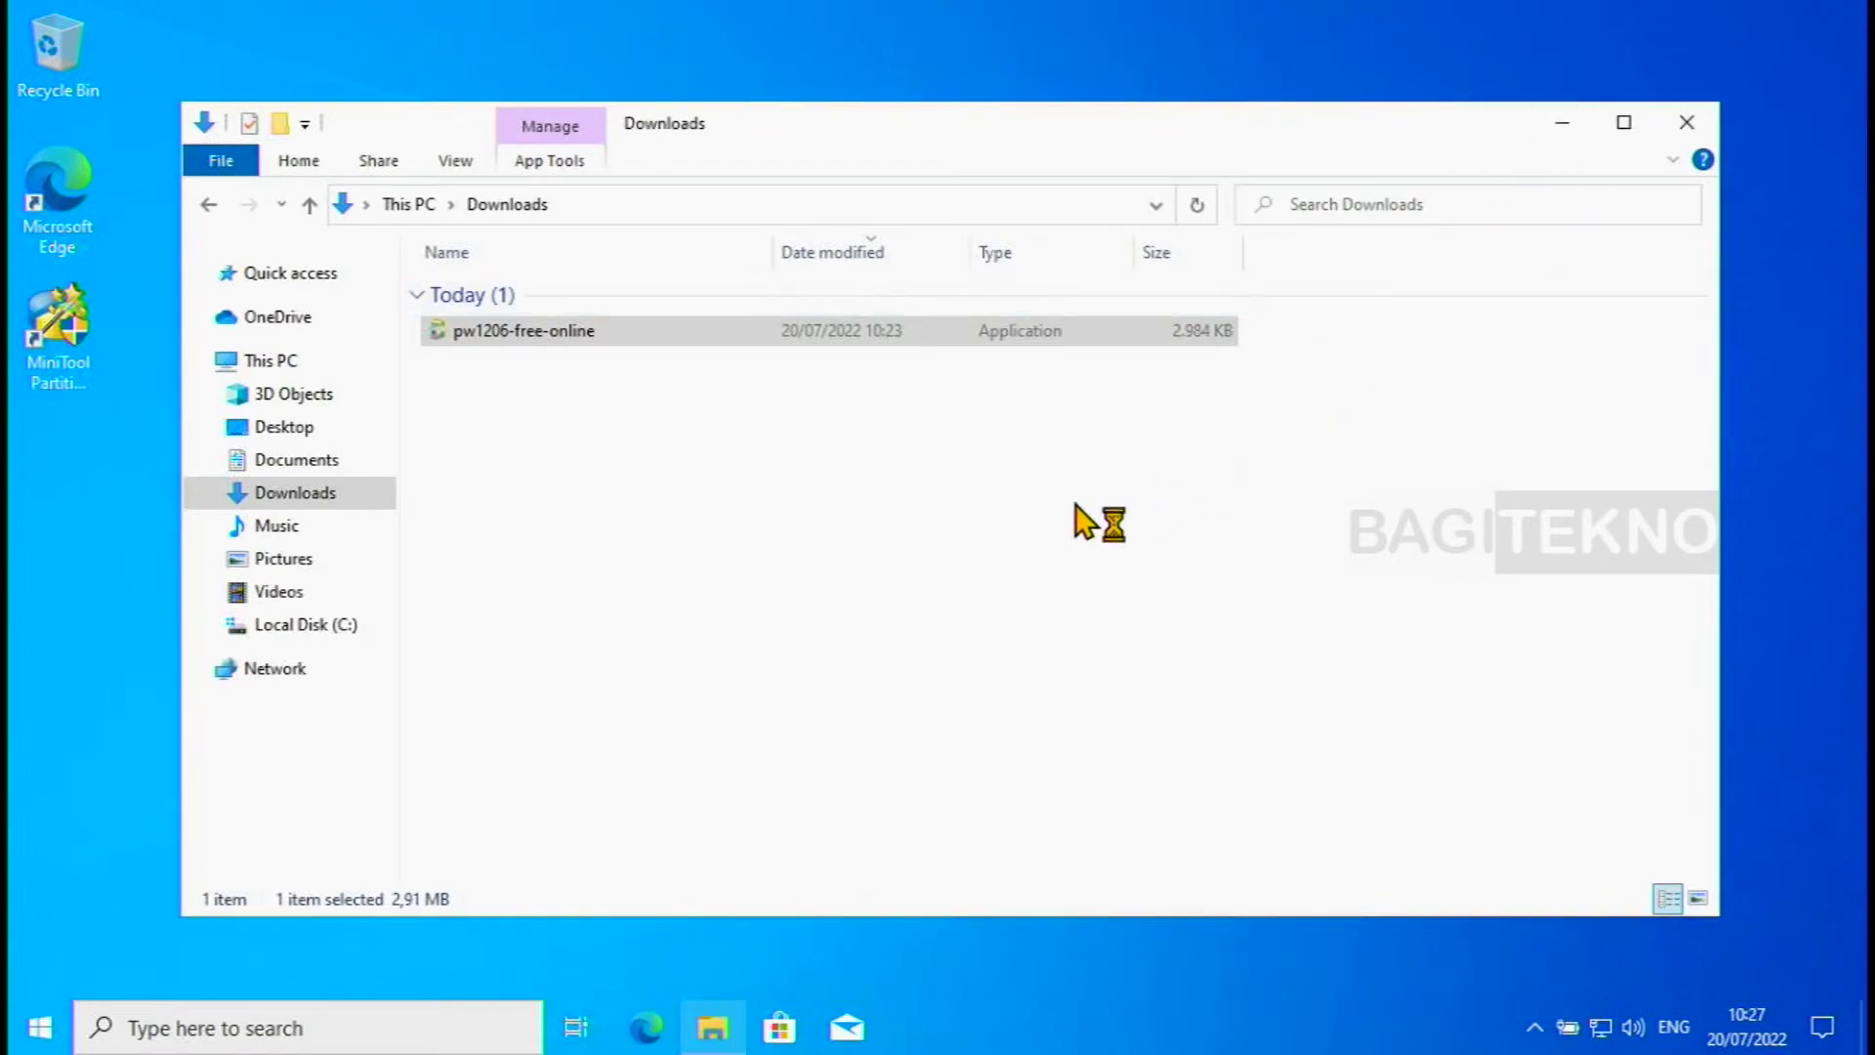
left_click(62, 348)
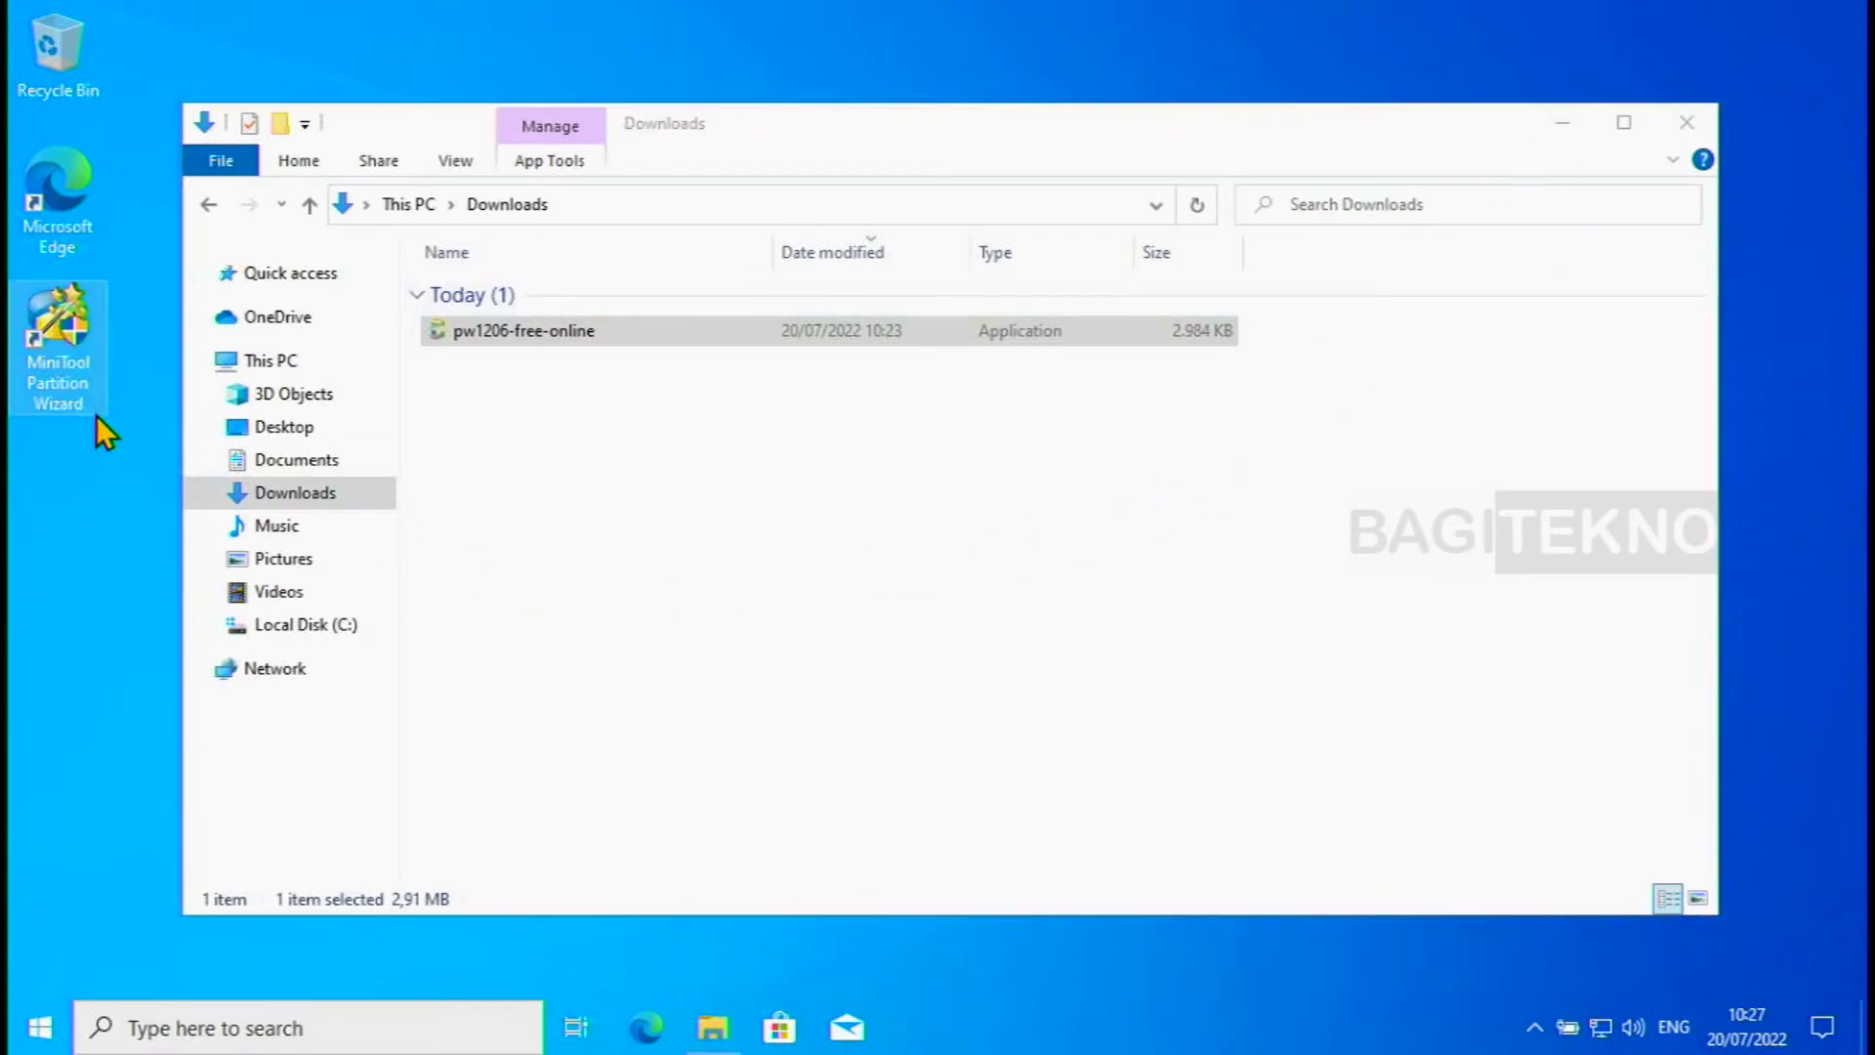
left_click(1563, 130)
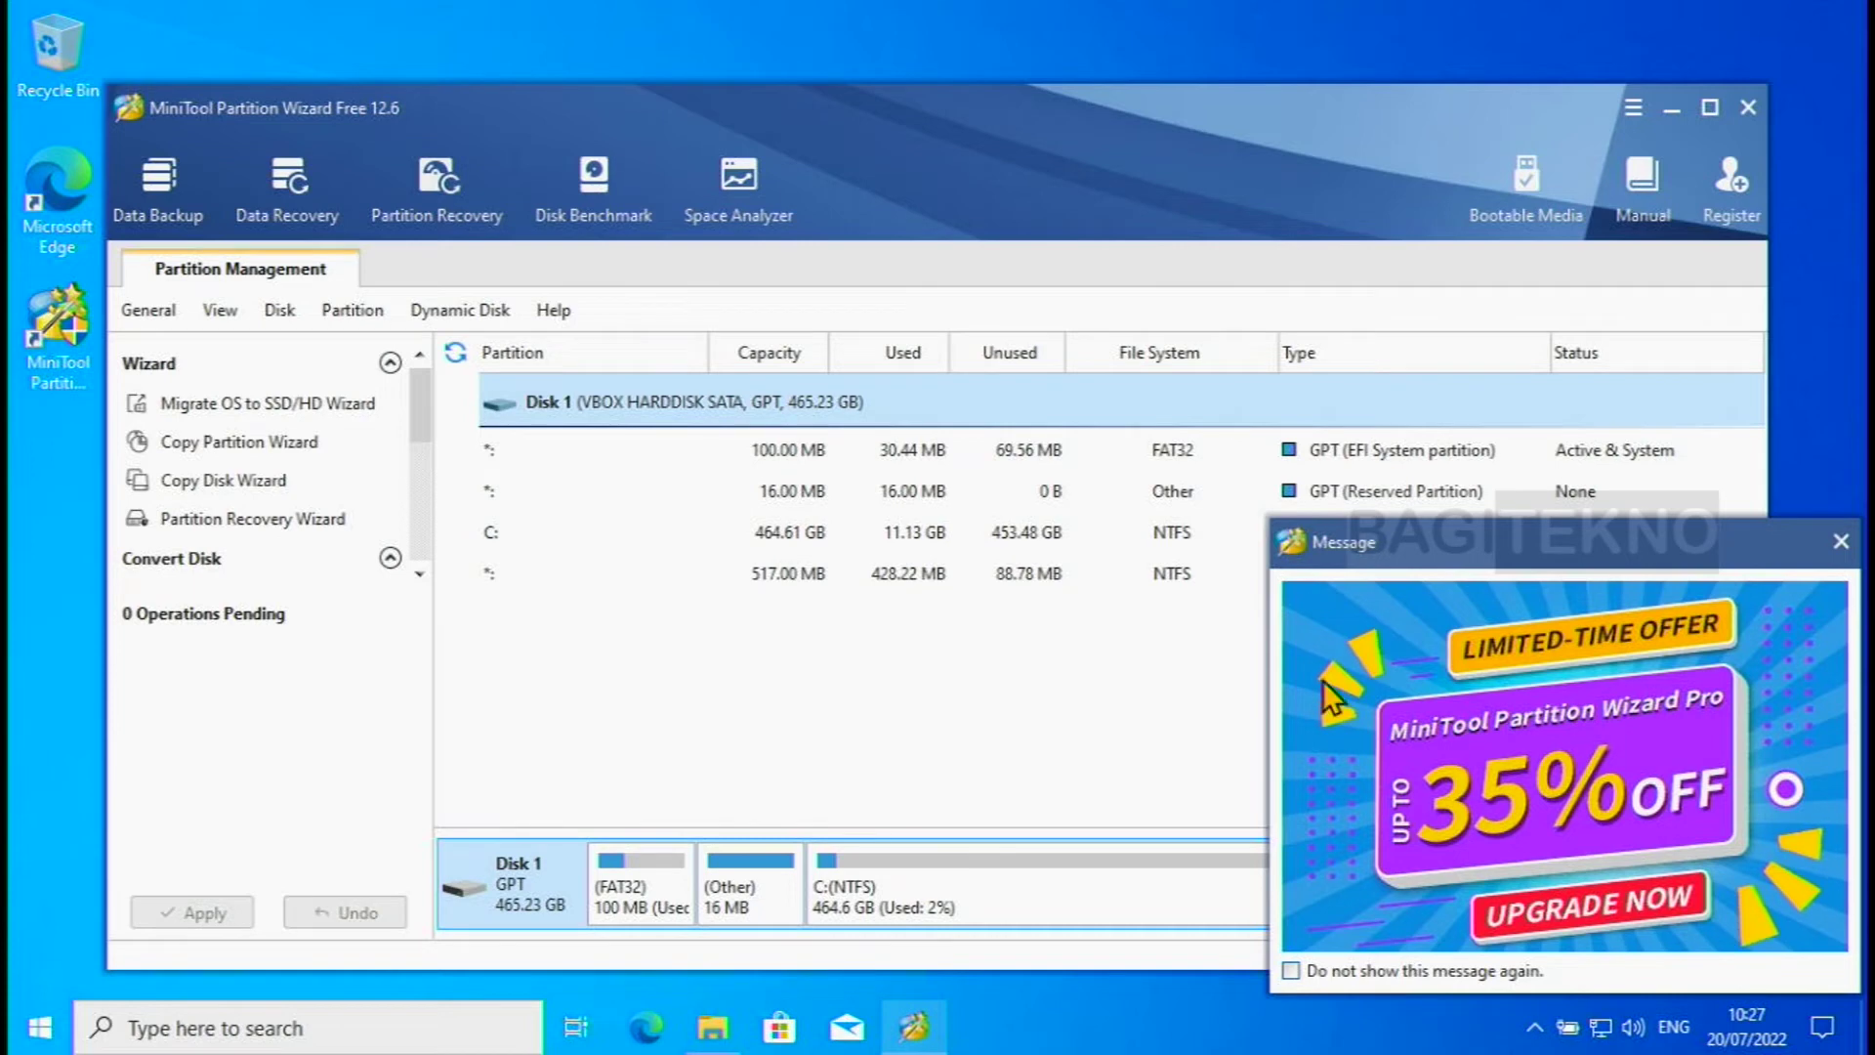
left_click(1291, 970)
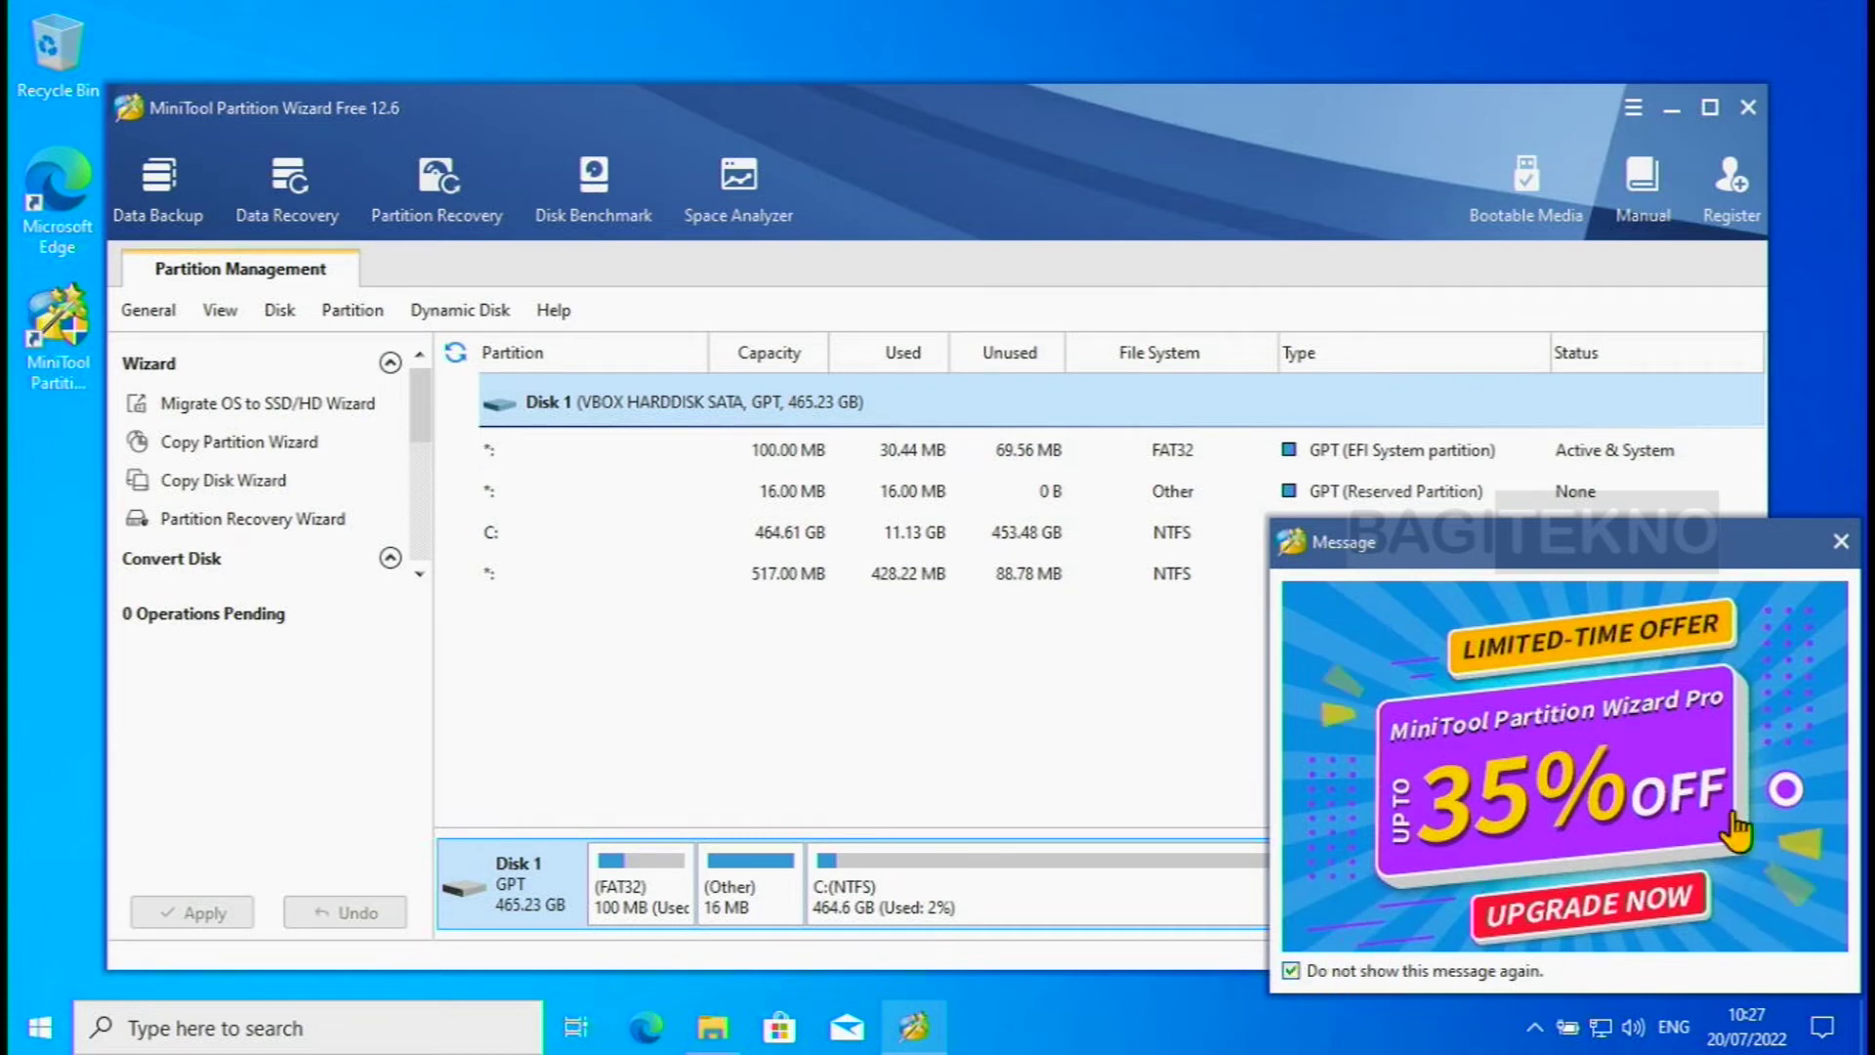
left_click(1841, 543)
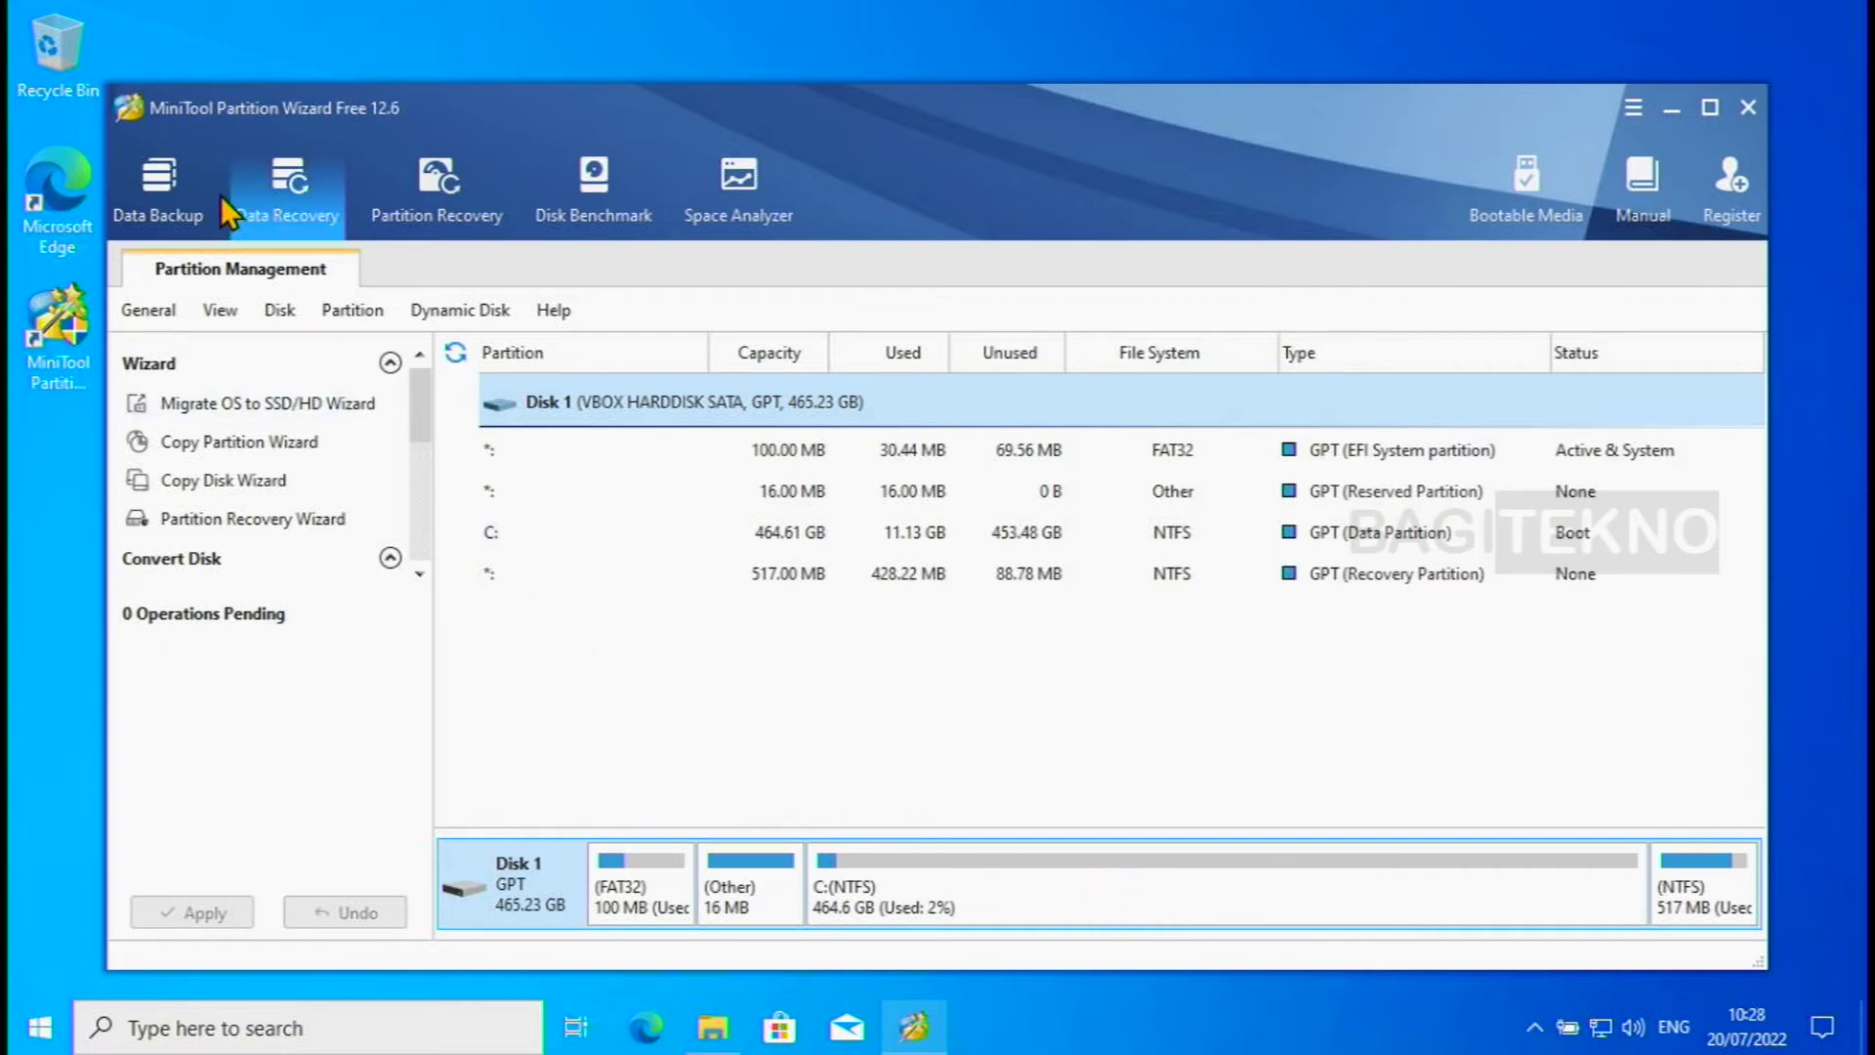
- Resize the C: partition to about 114.30 GB, leaving about 350.31 GB of unallocated space after it
left_click_drag(381, 121, 364, 90)
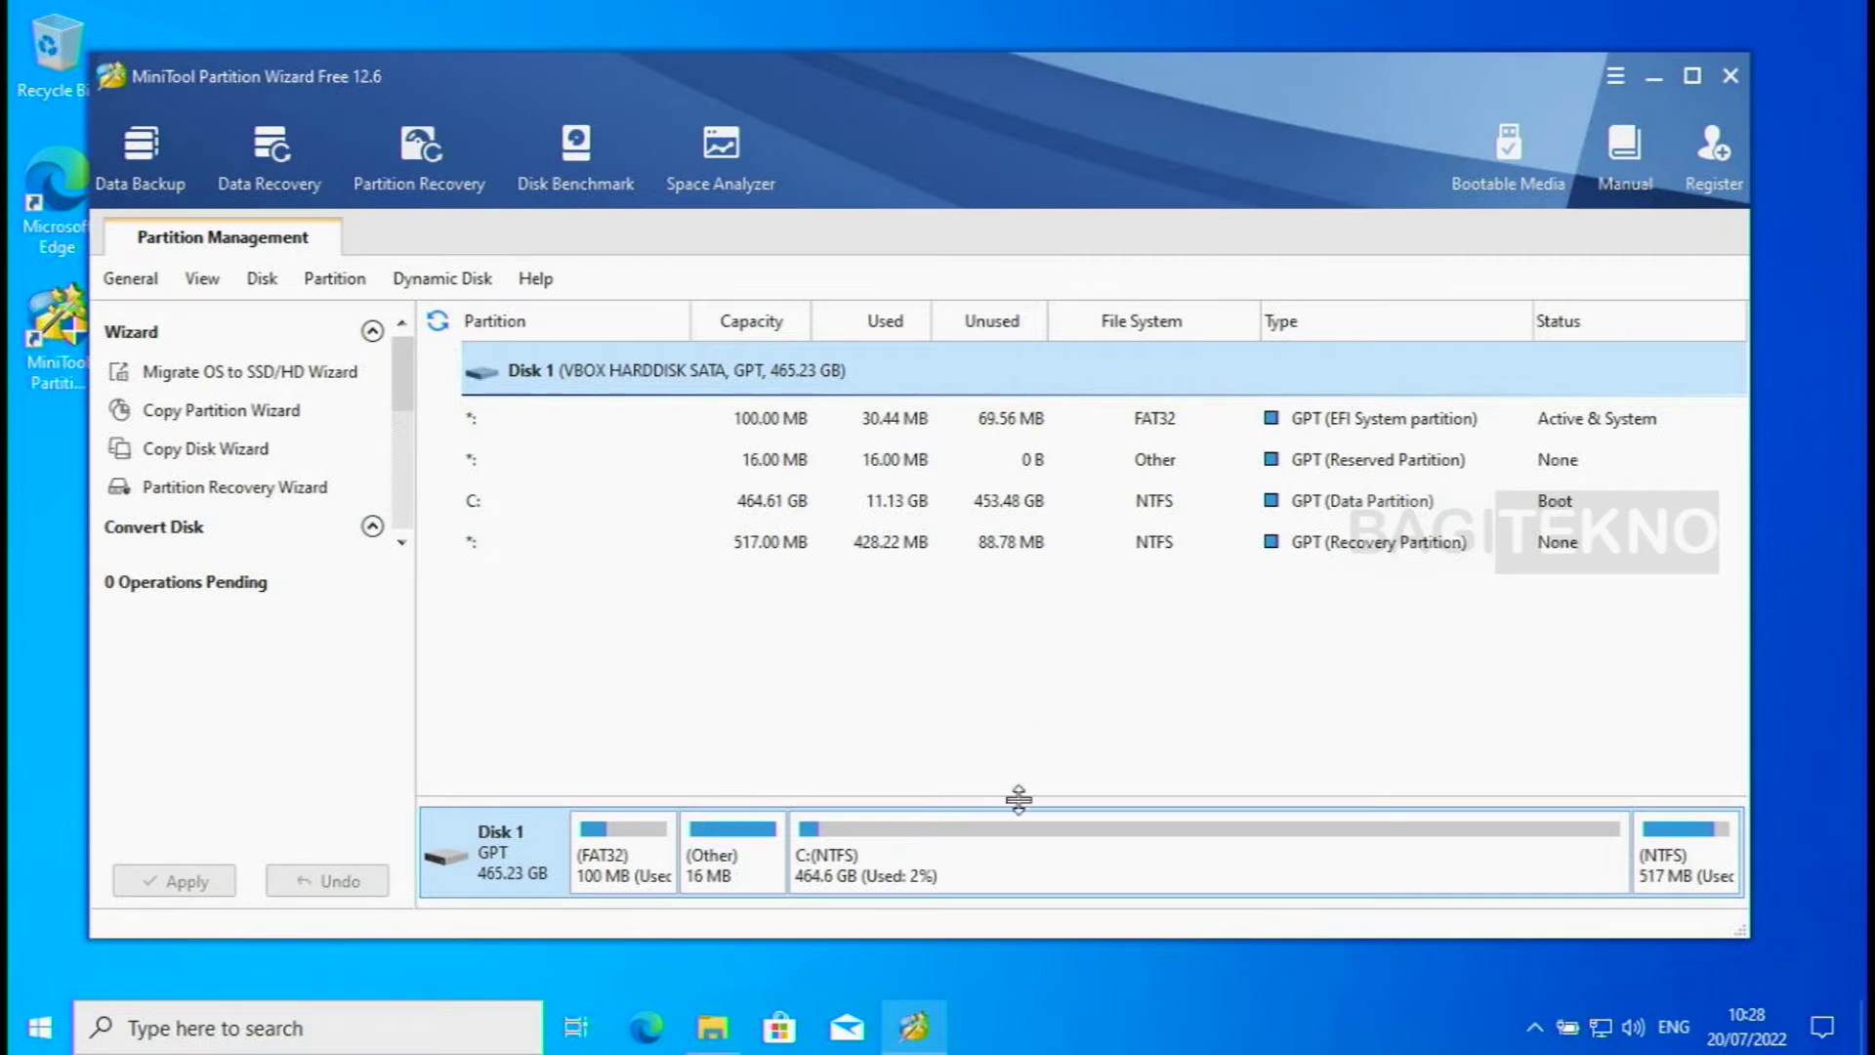
left_click(1001, 859)
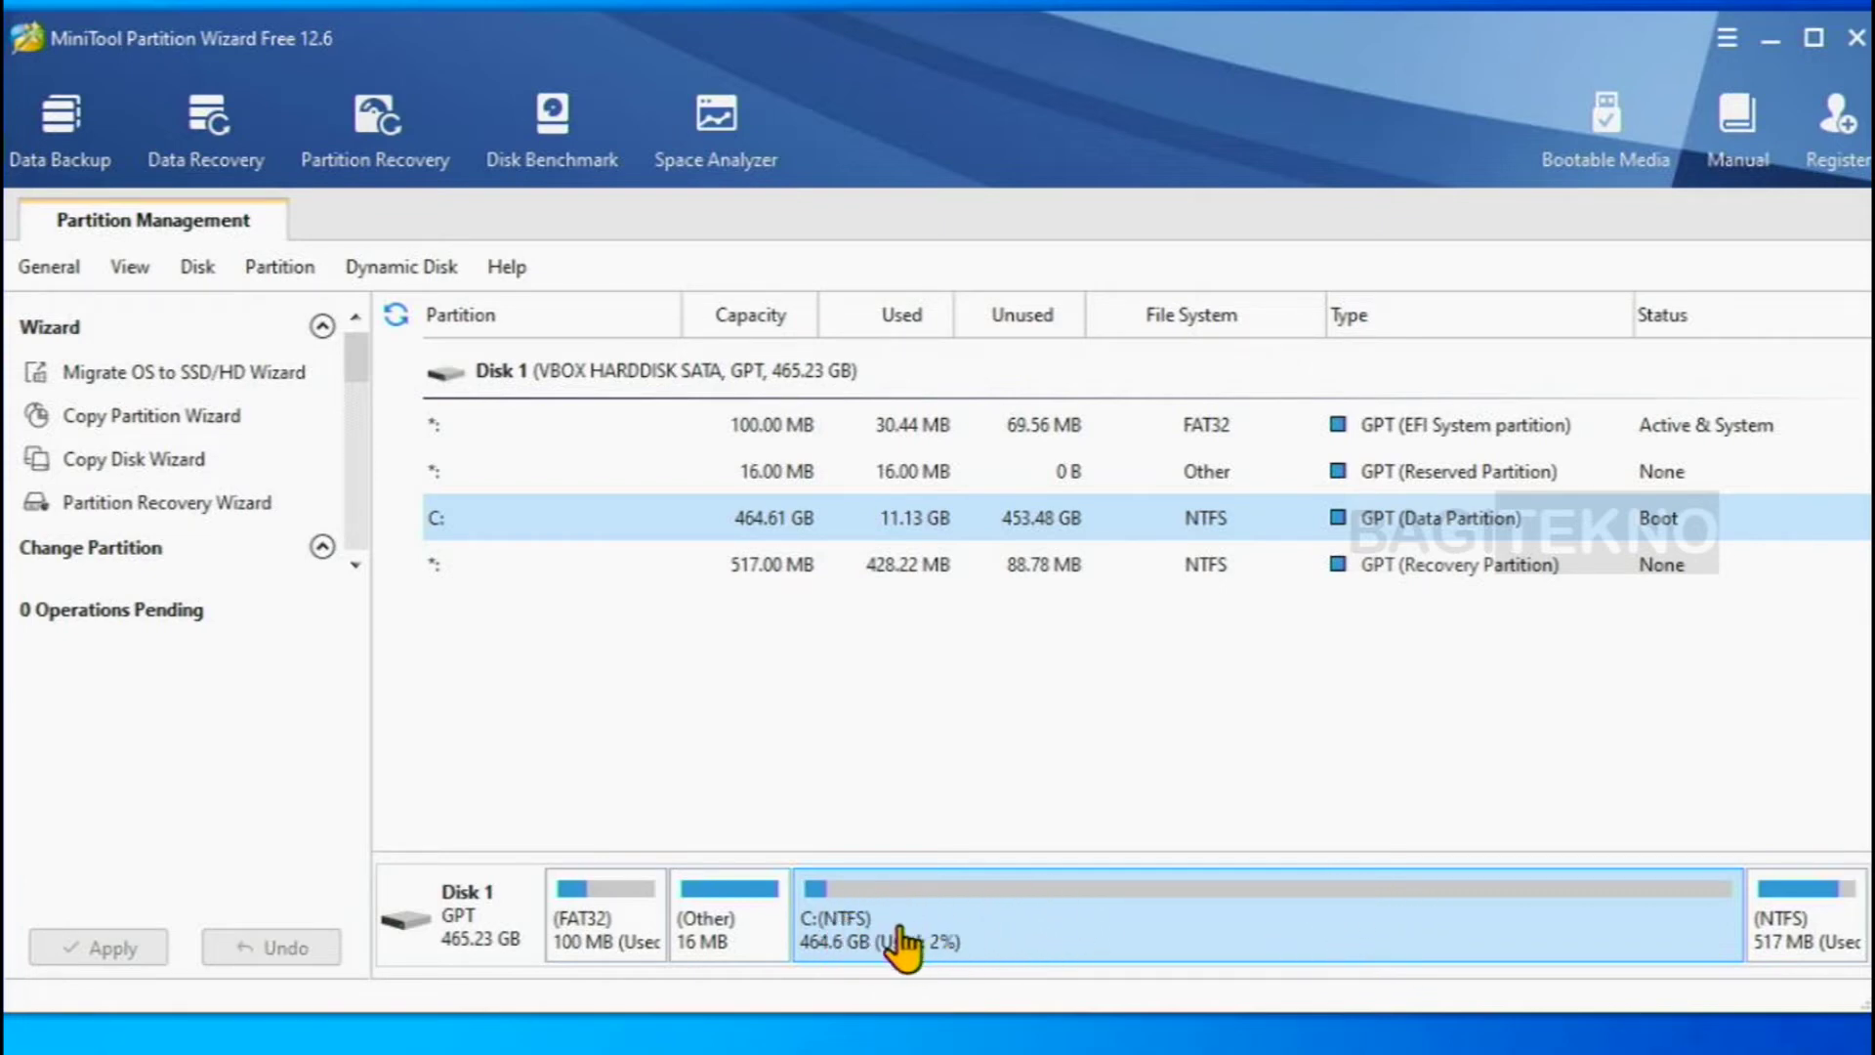
right_click(1201, 904)
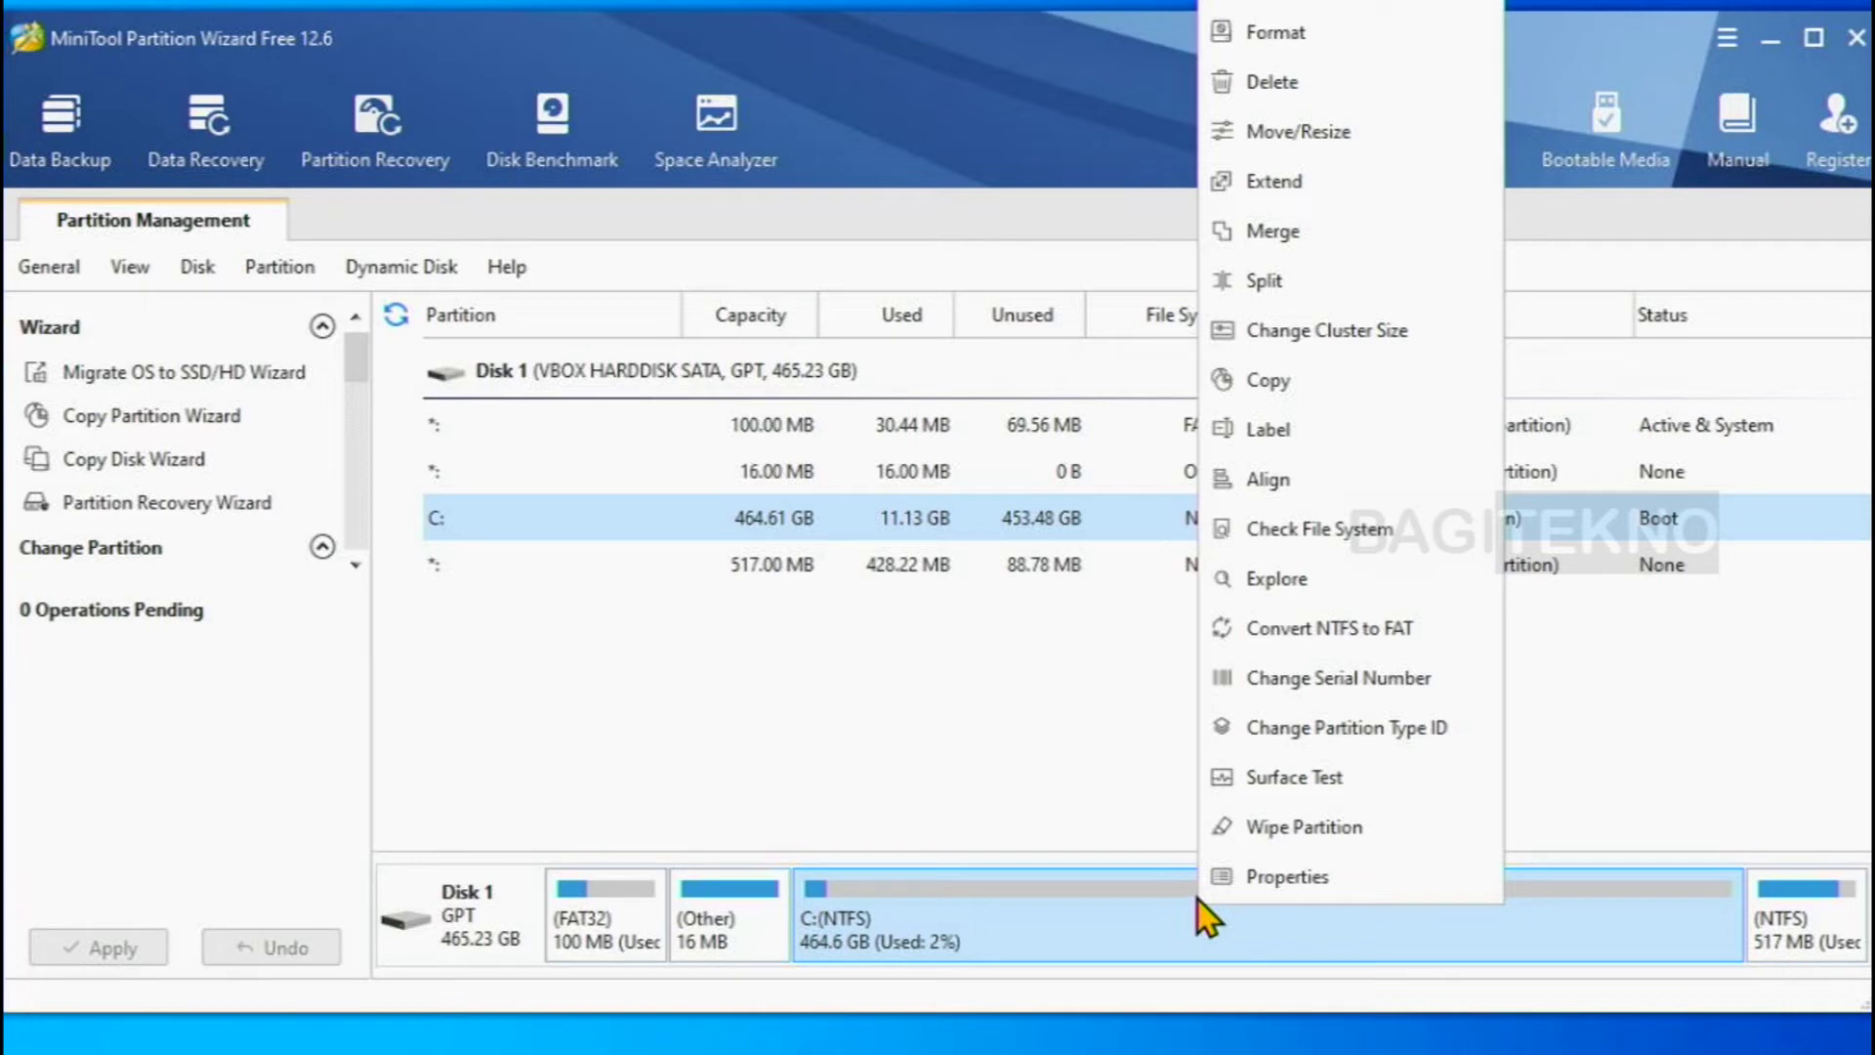
left_click(1364, 132)
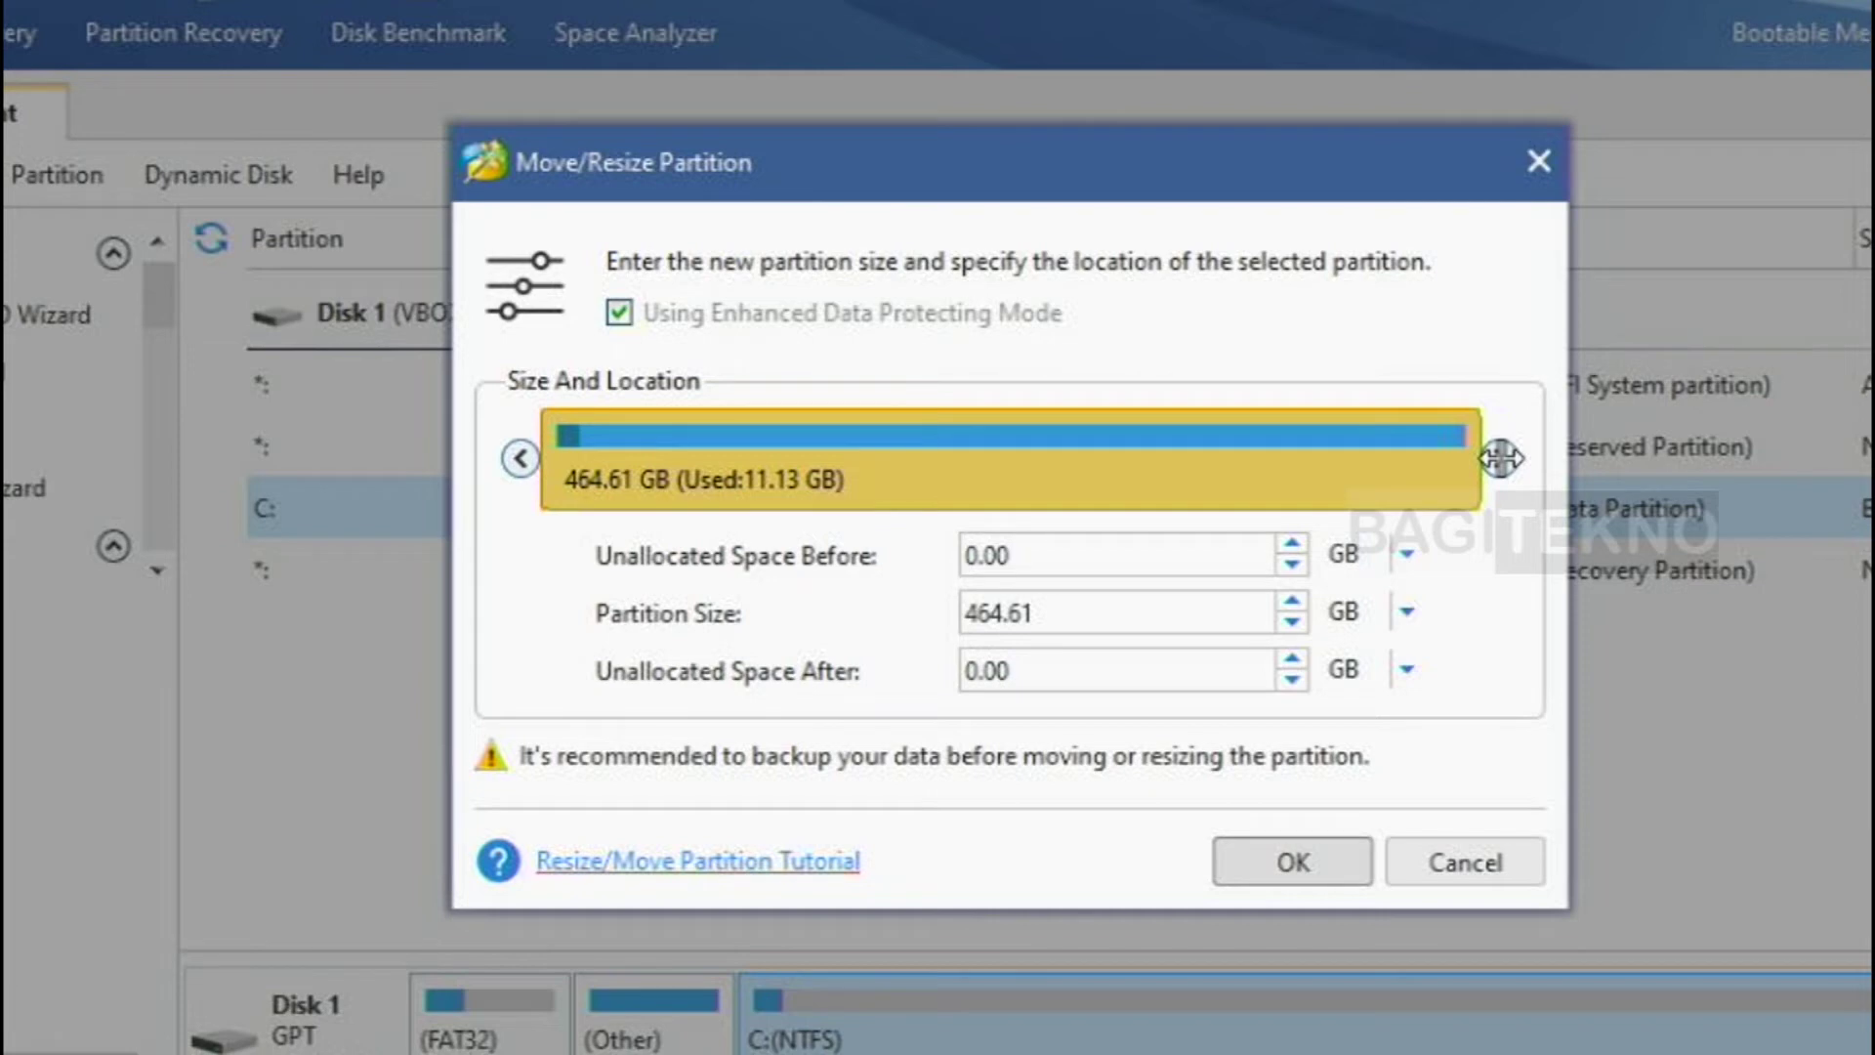
left_click_drag(1501, 458, 1057, 456)
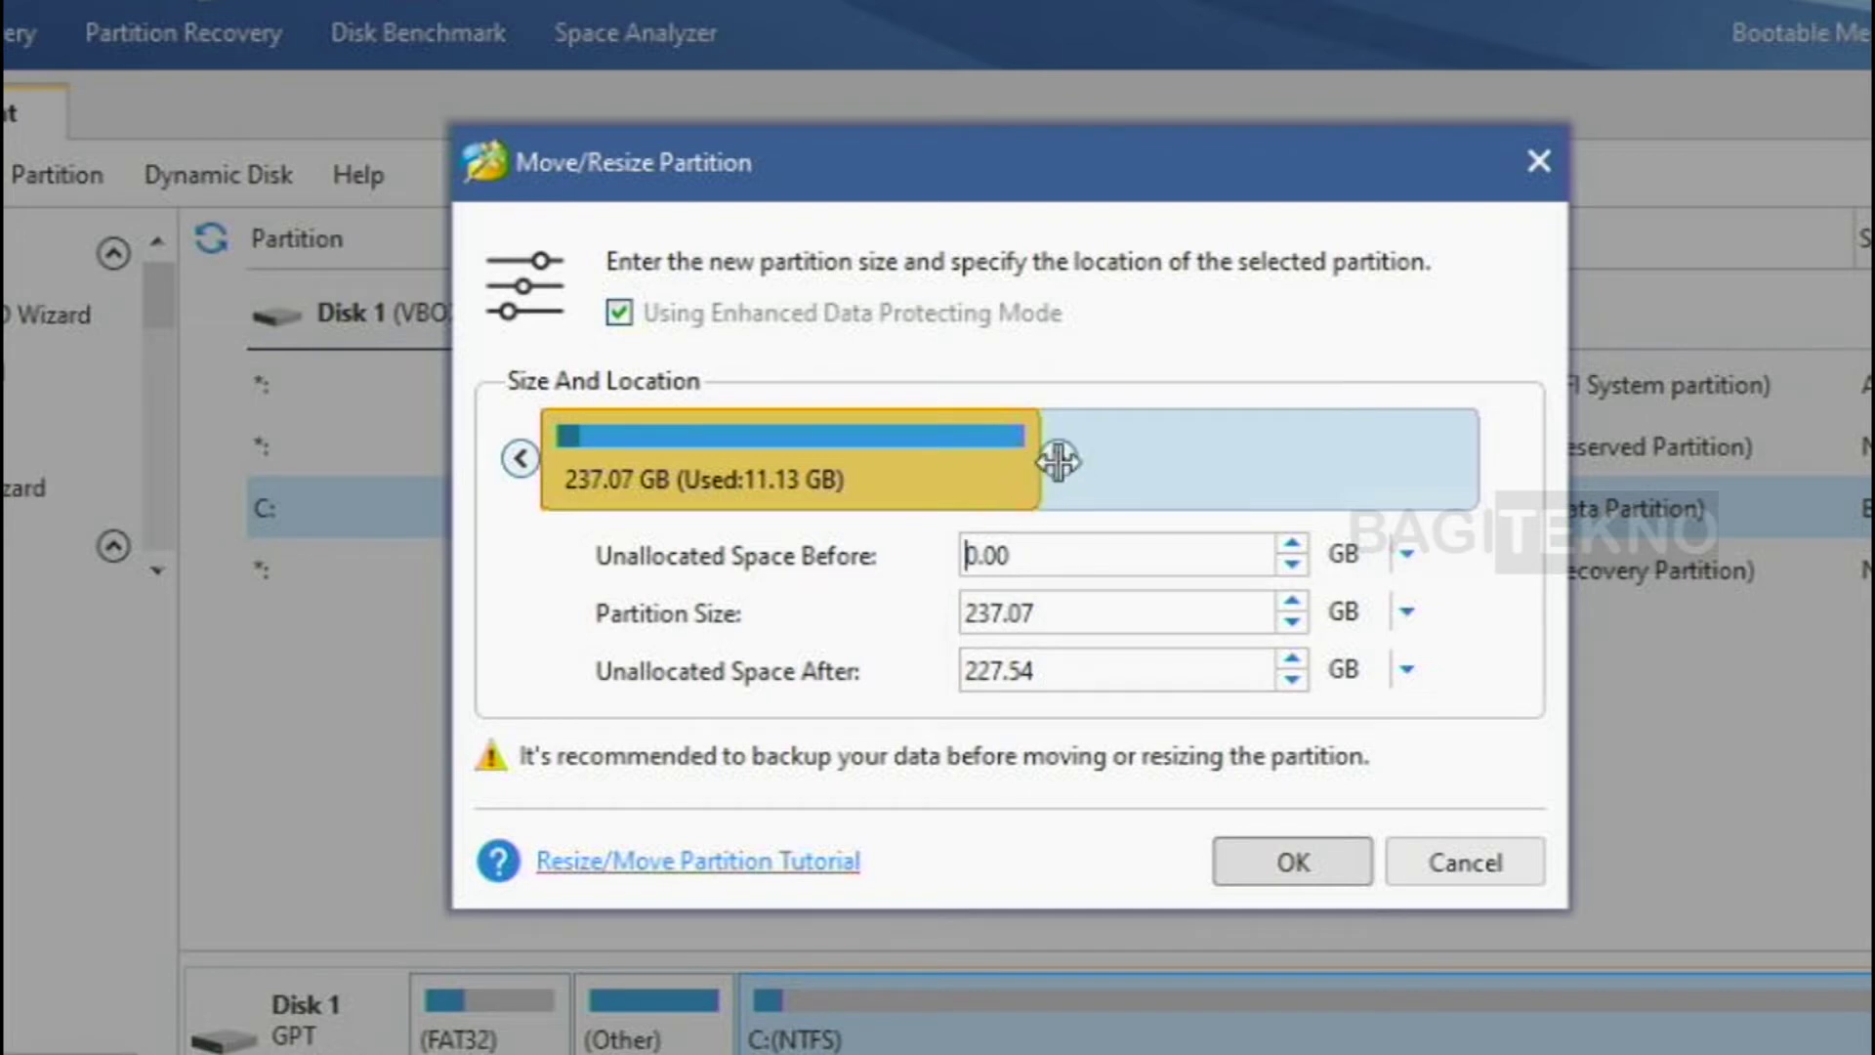
left_click_drag(1058, 459, 818, 464)
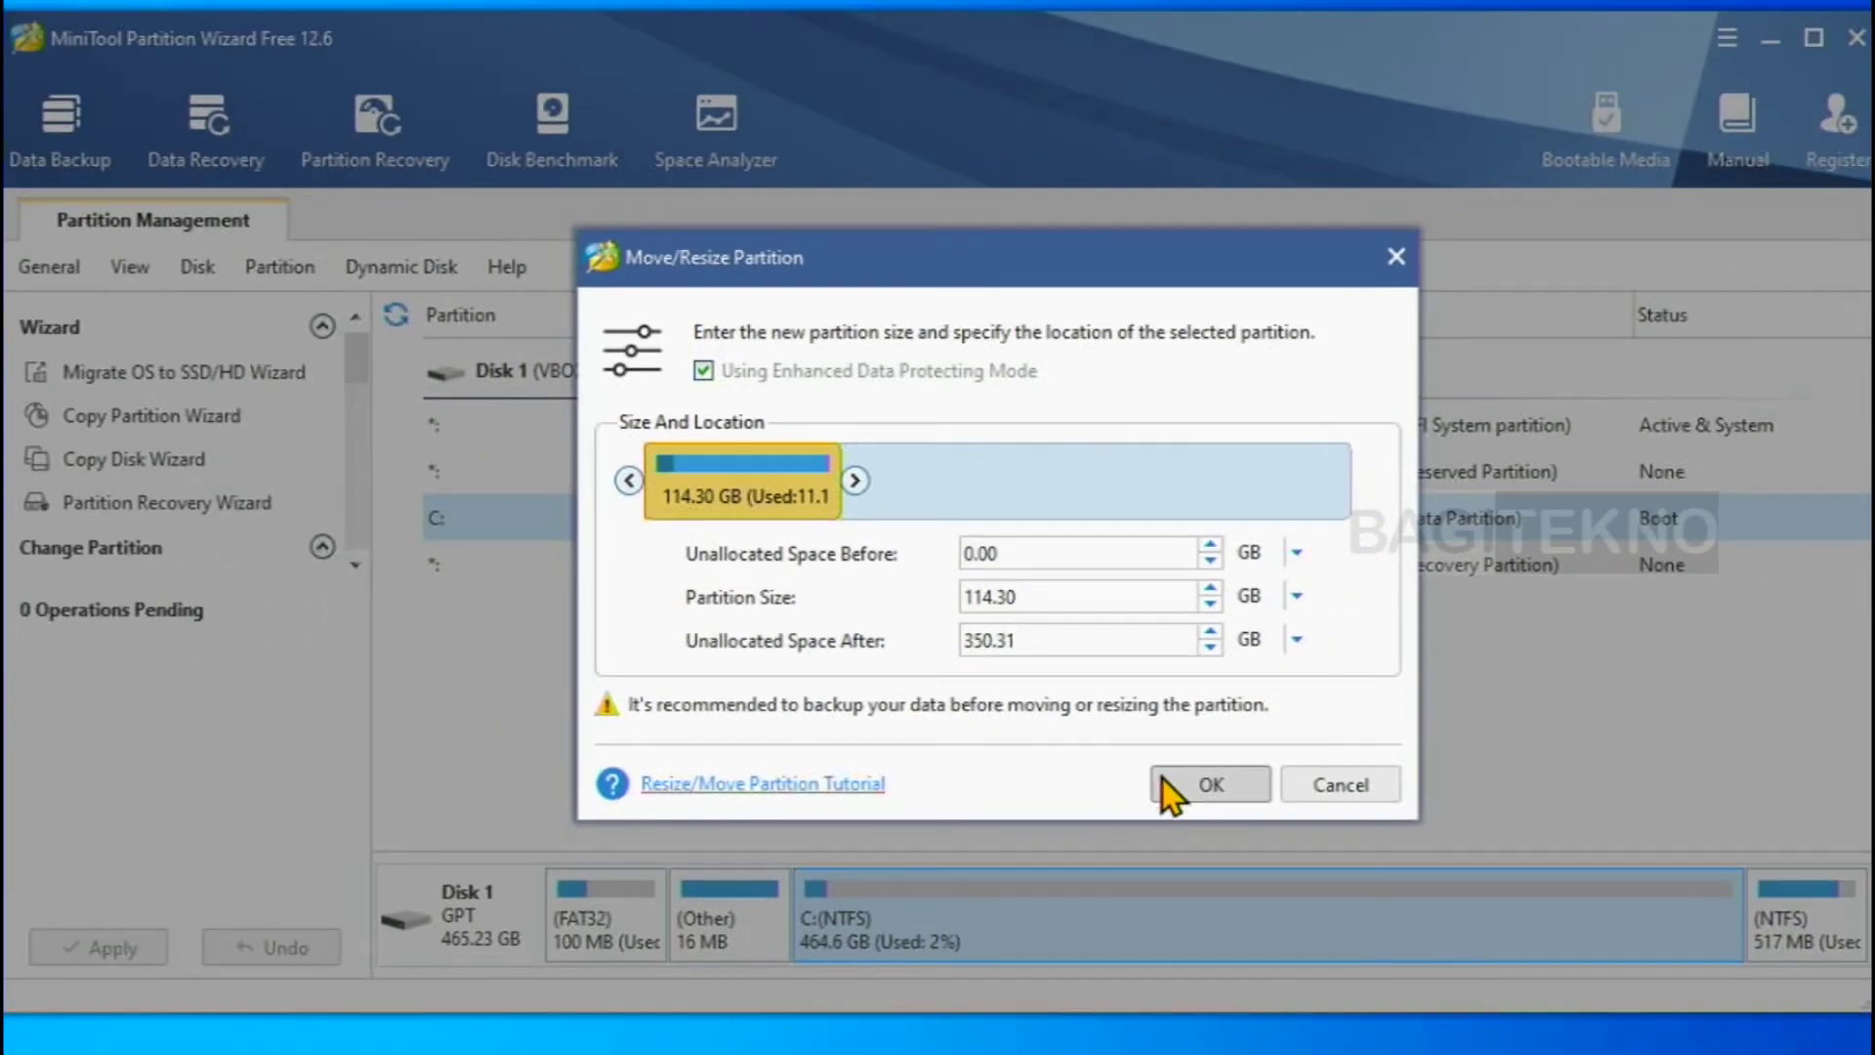
left_click(1168, 783)
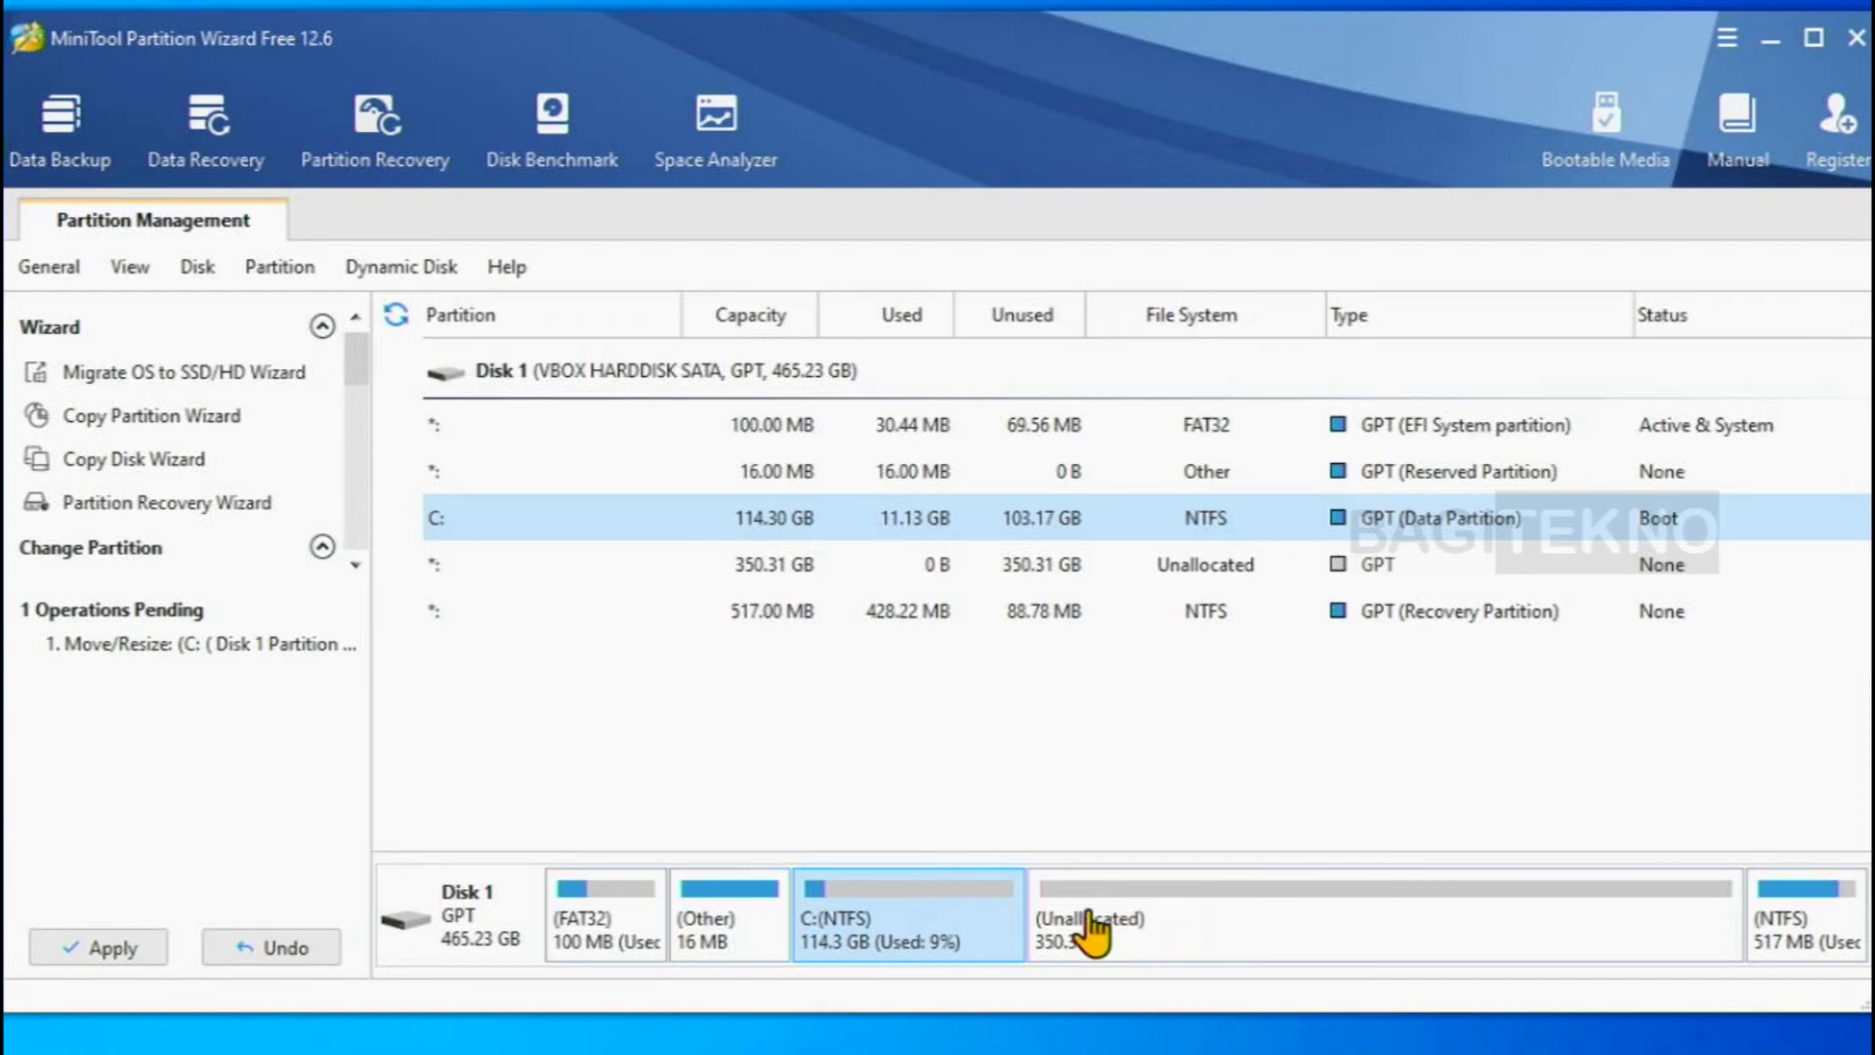
- Create a primary NTFS partition labelled Data with drive letter D: in the whole 350.31 GB unallocated space, keeping the default cluster size
left_click(1265, 923)
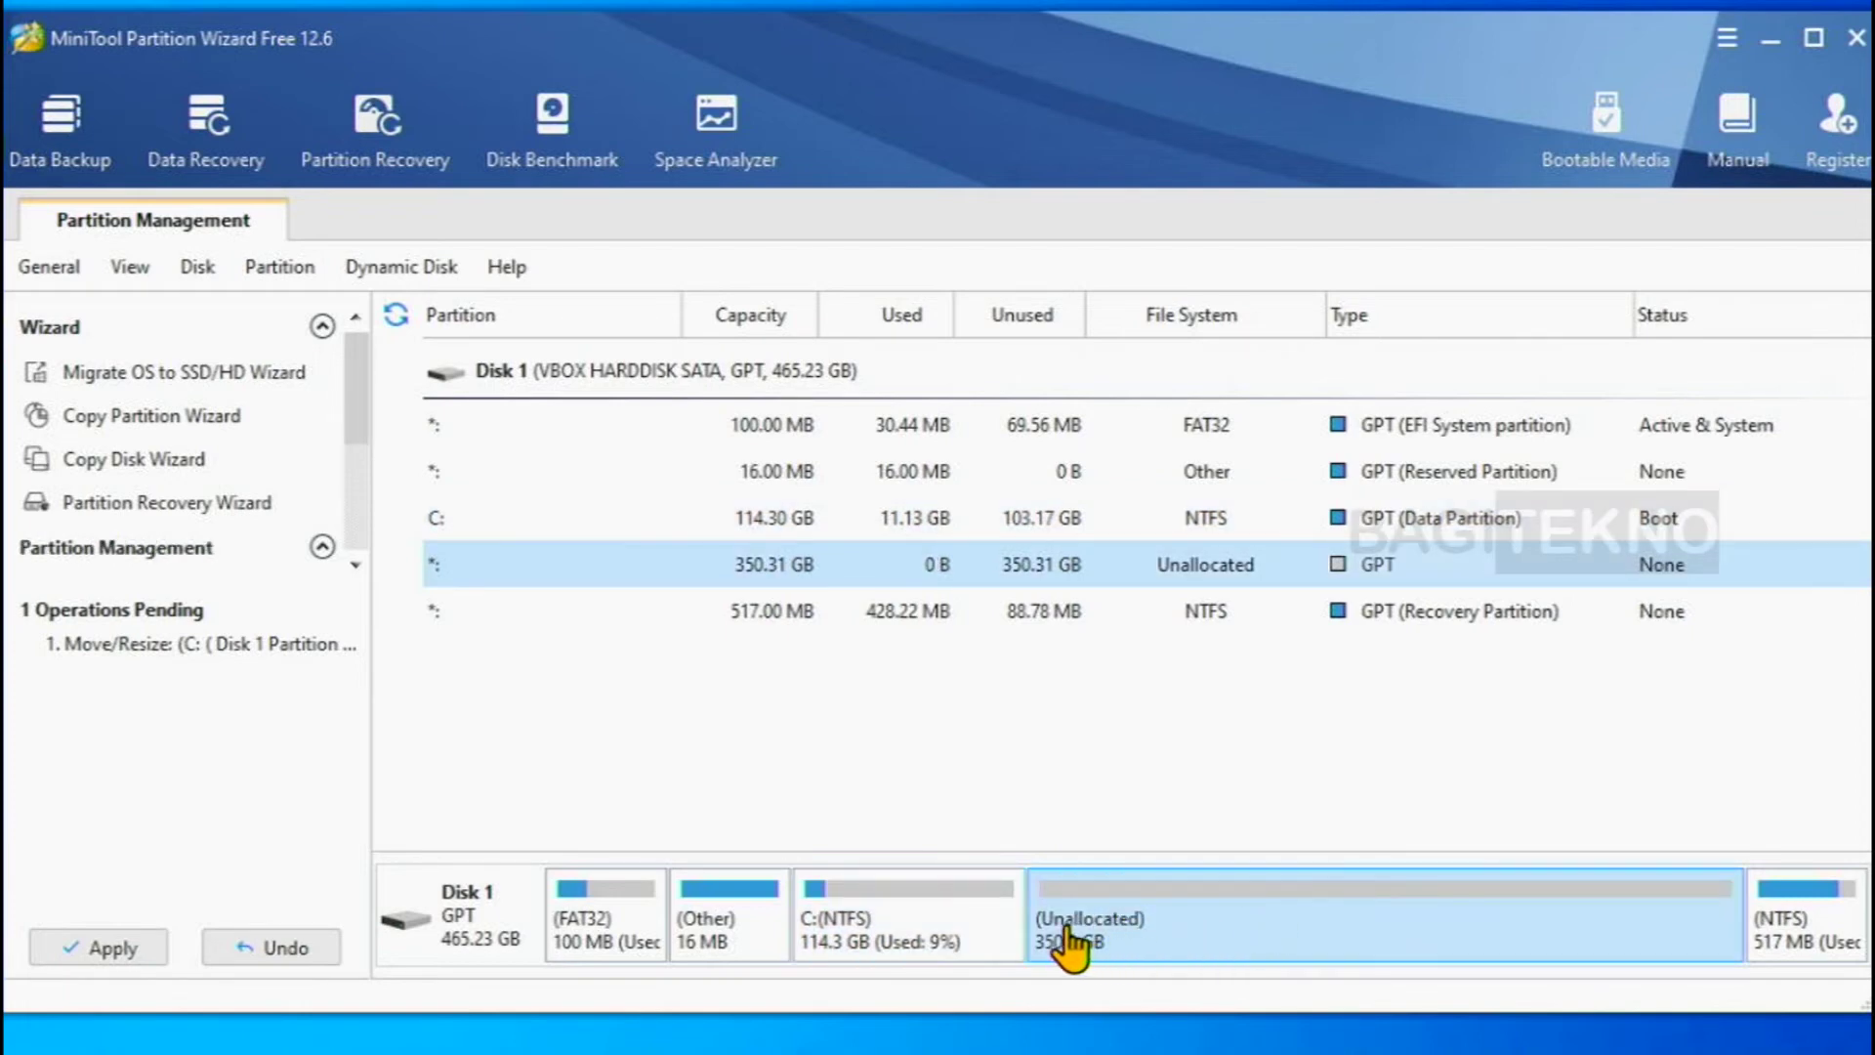
right_click(1258, 906)
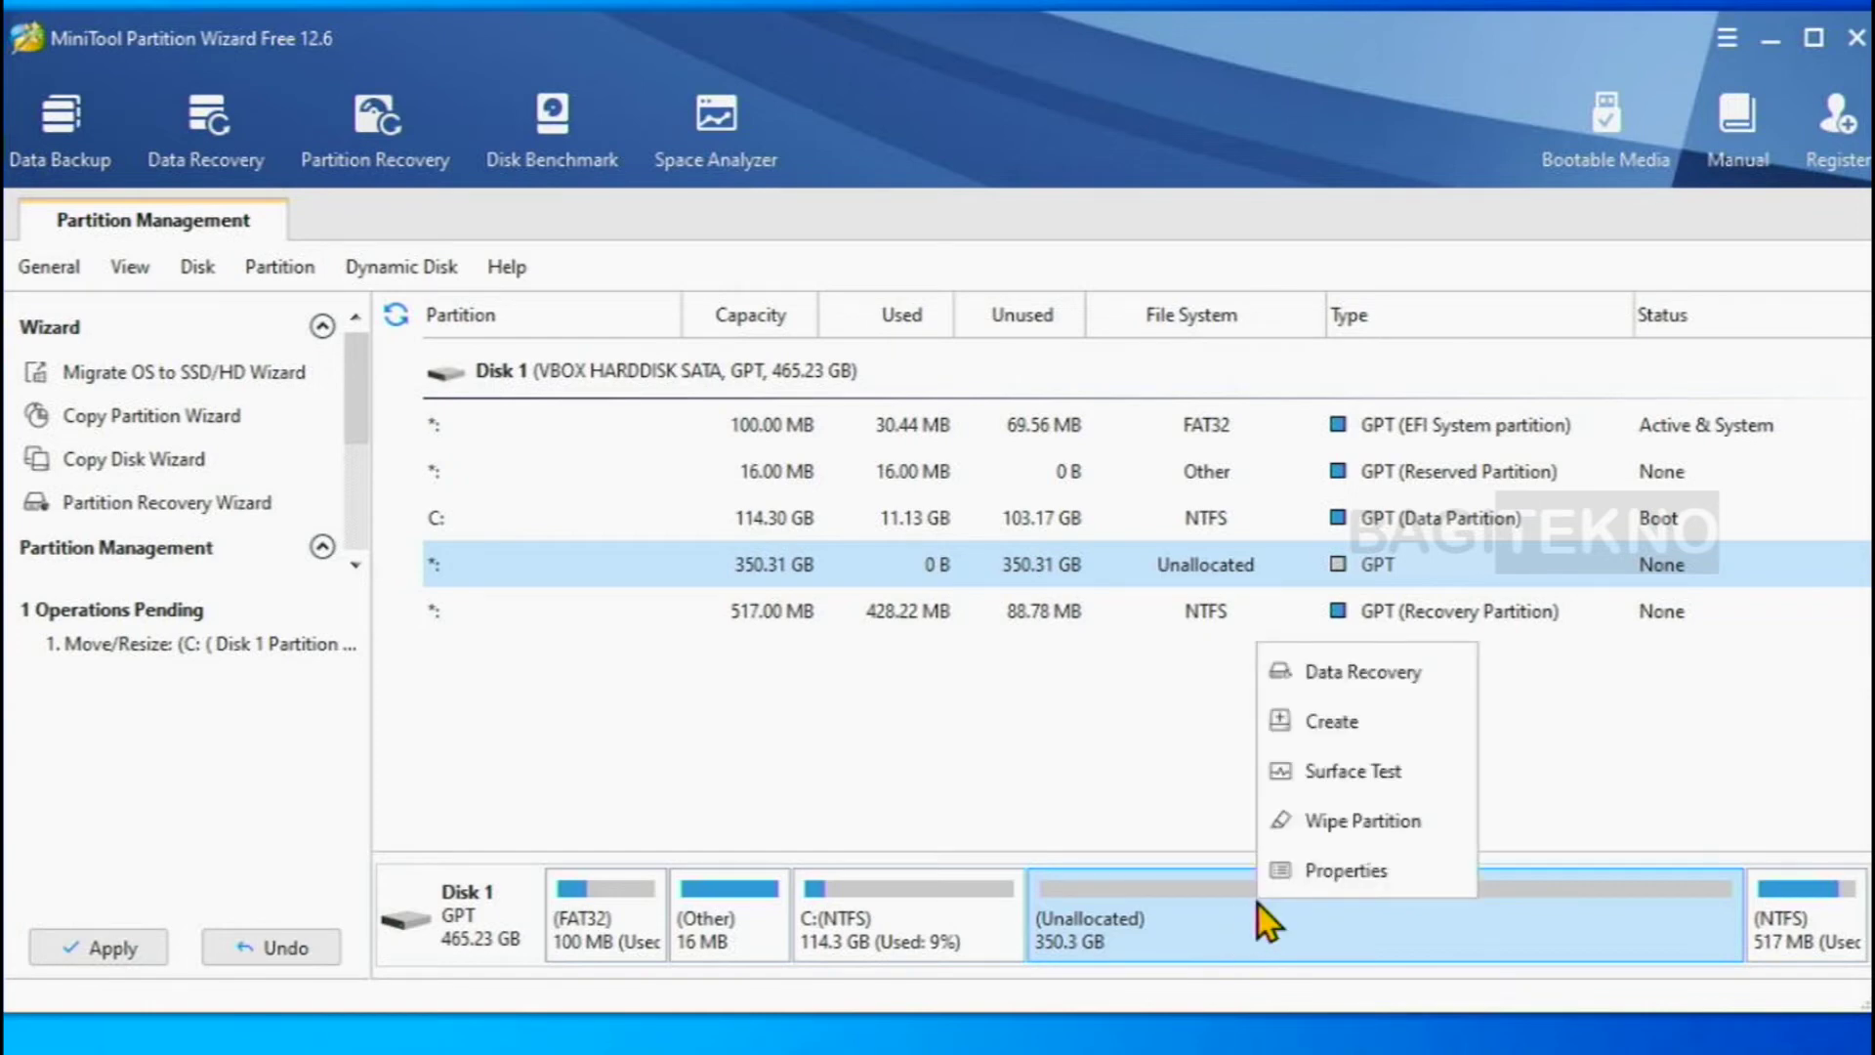
left_click(1369, 725)
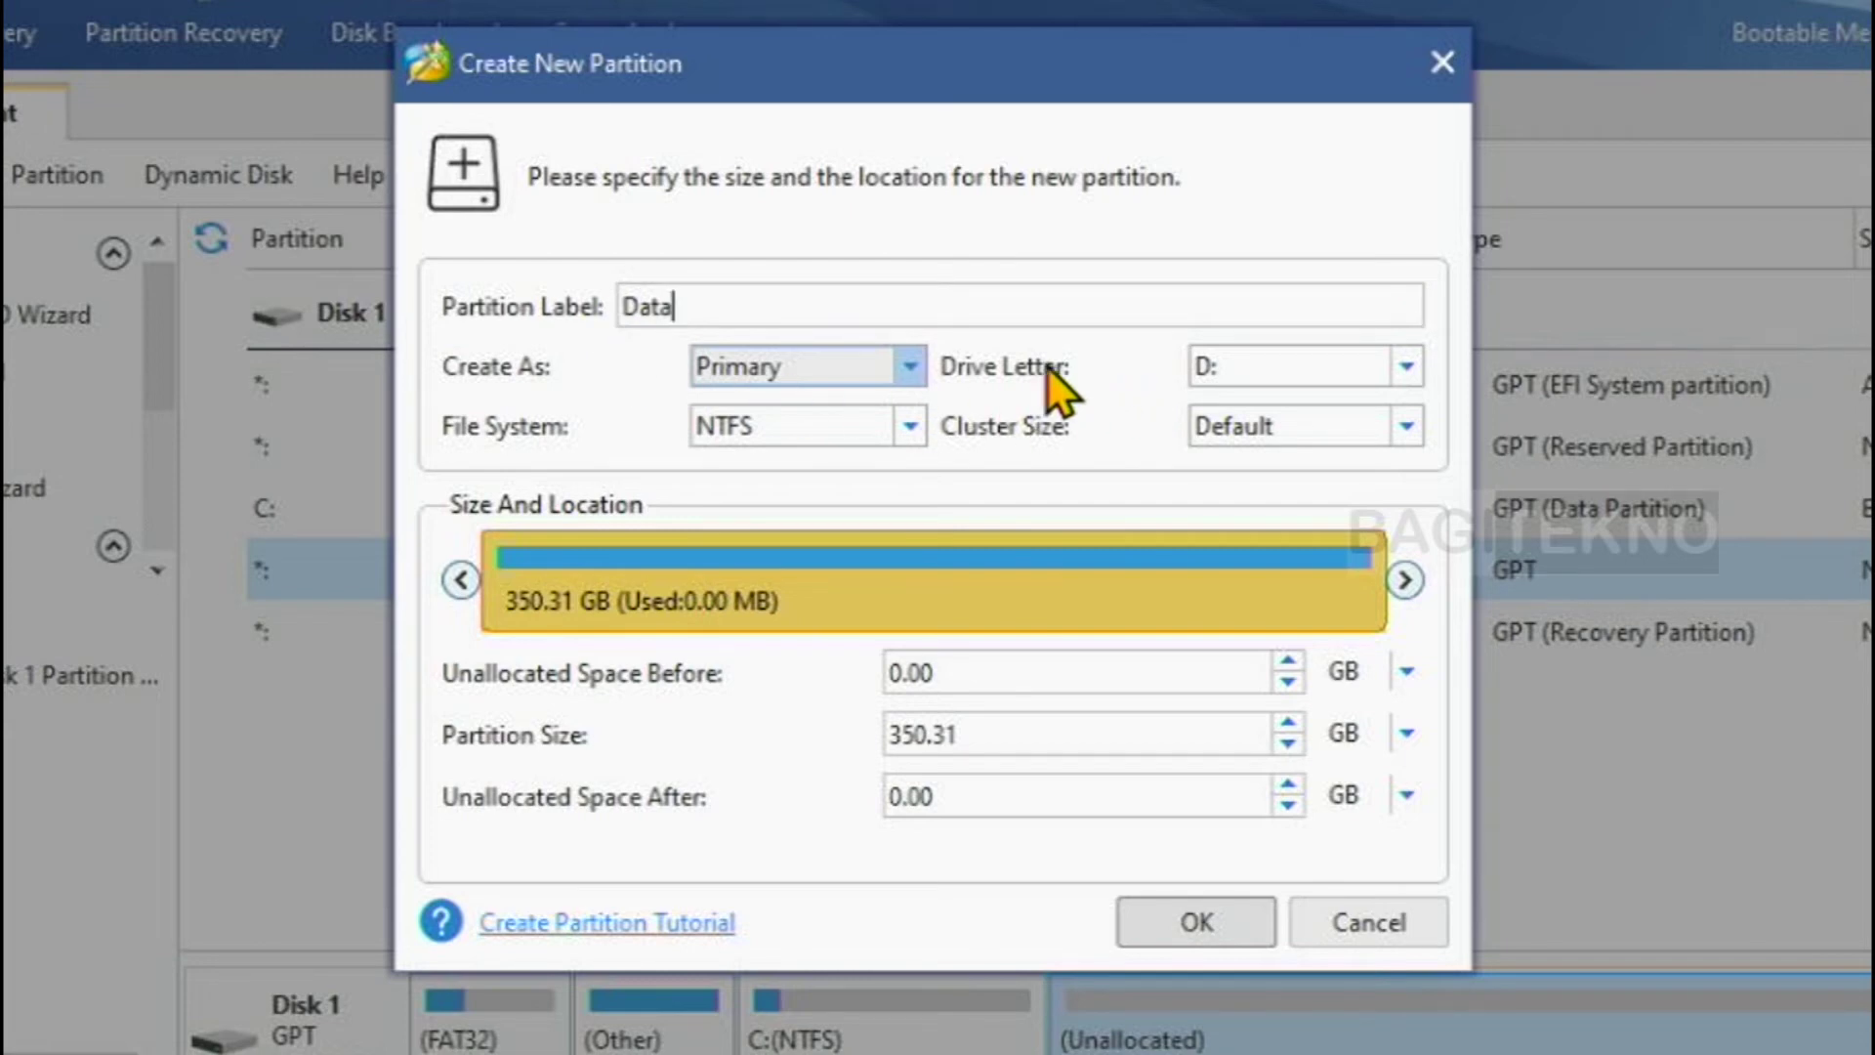
left_click(1408, 367)
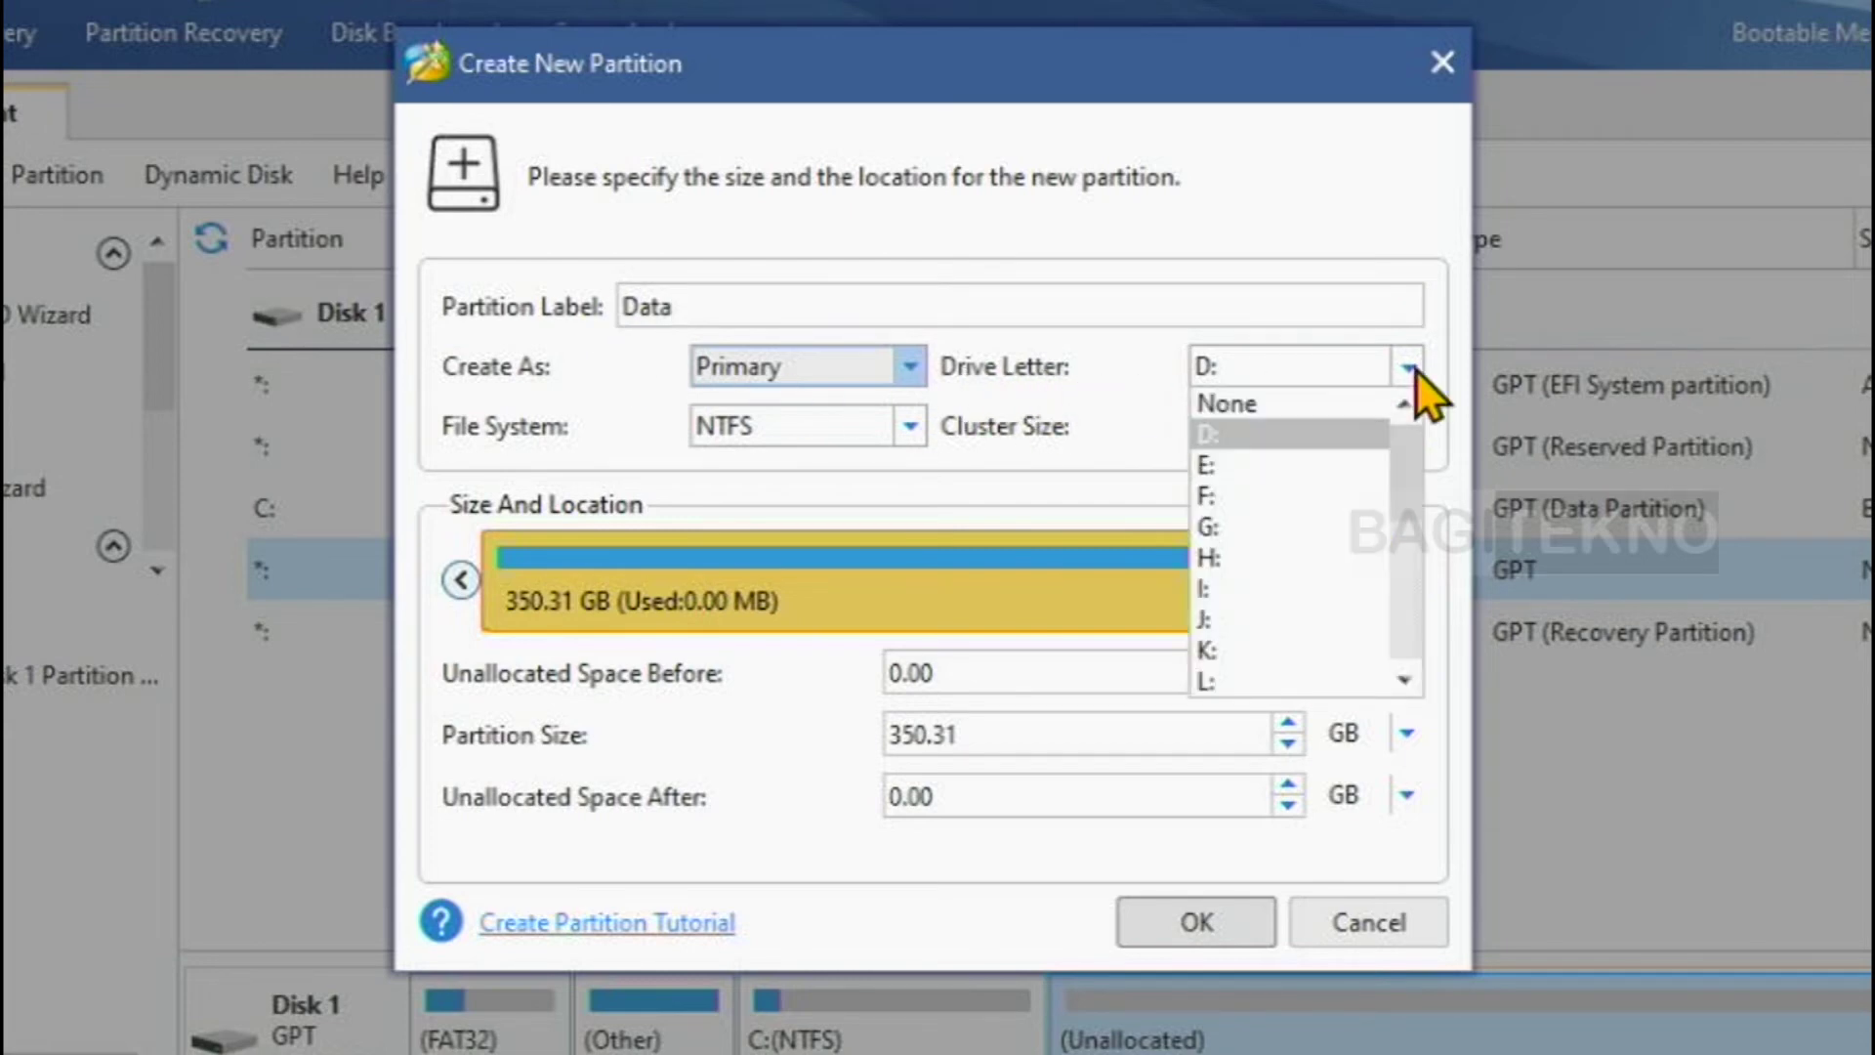
left_click(1276, 440)
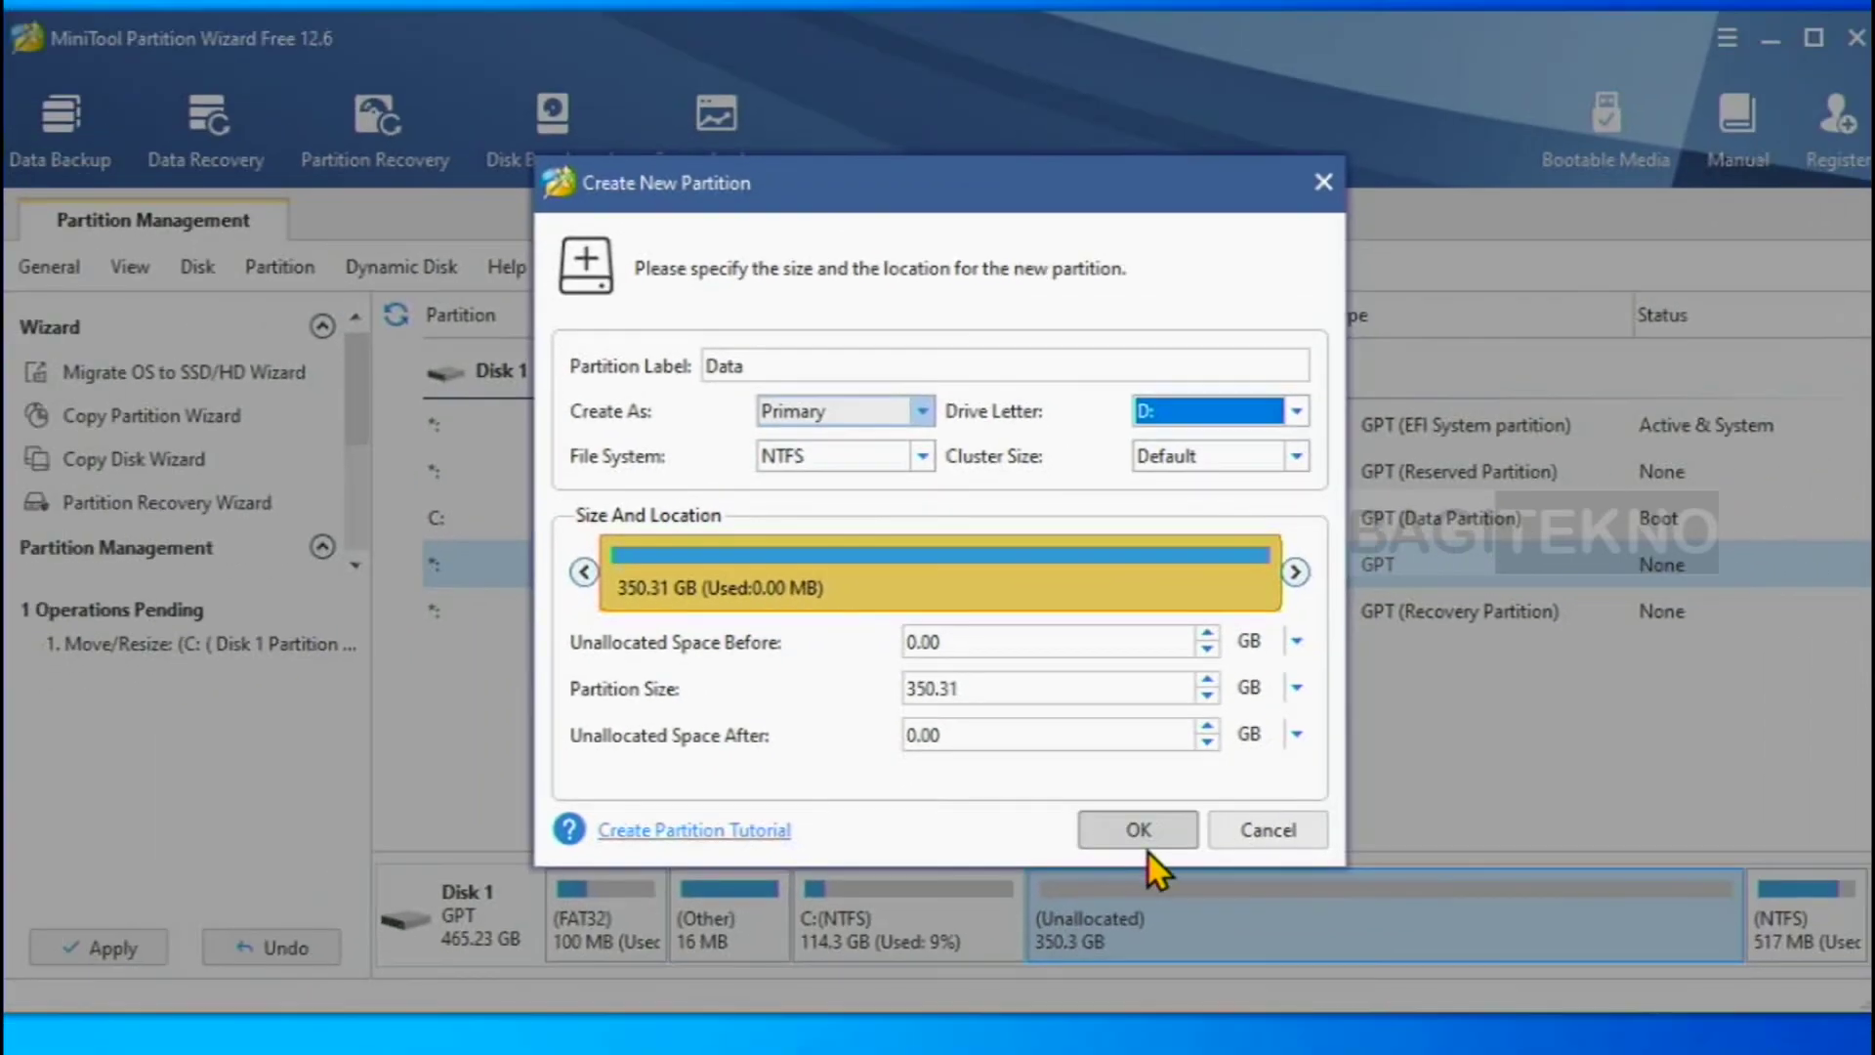
left_click(1097, 838)
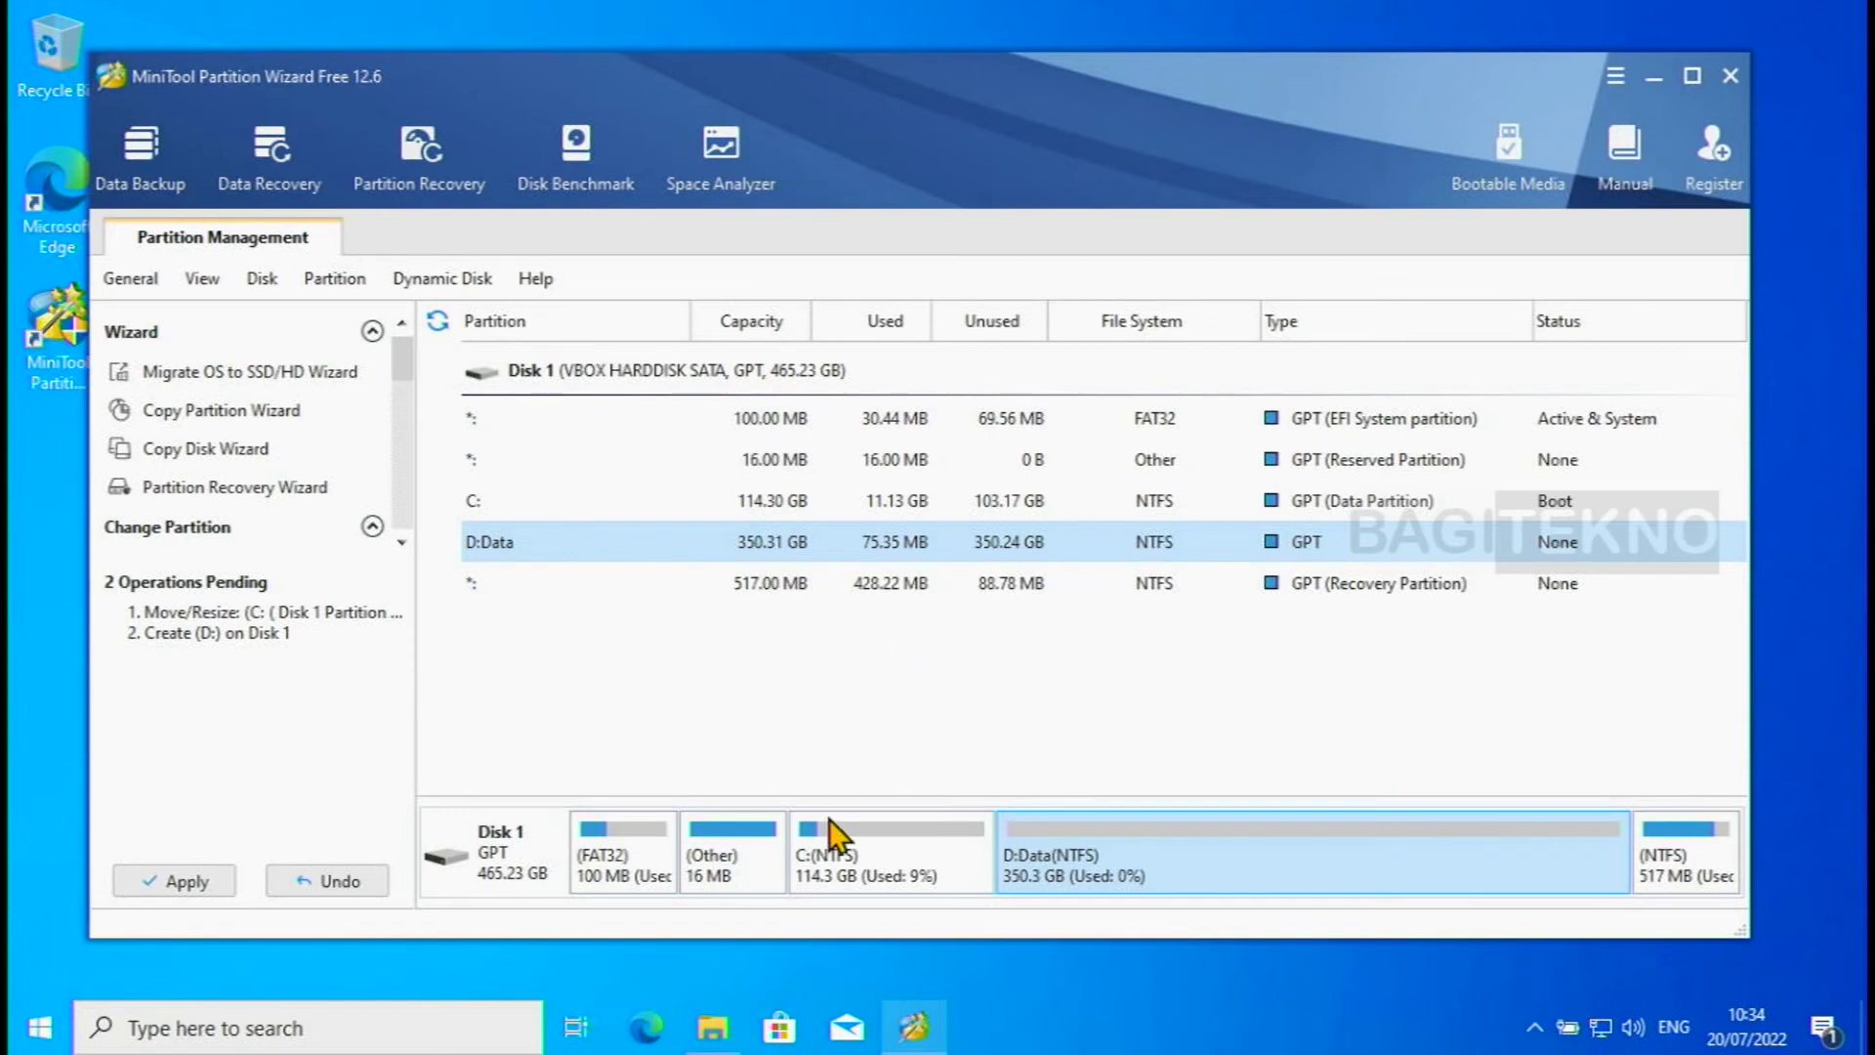
- Check the size of Local Disk (C:) under This PC in File Explorer, and minimize the window
left_click(698, 747)
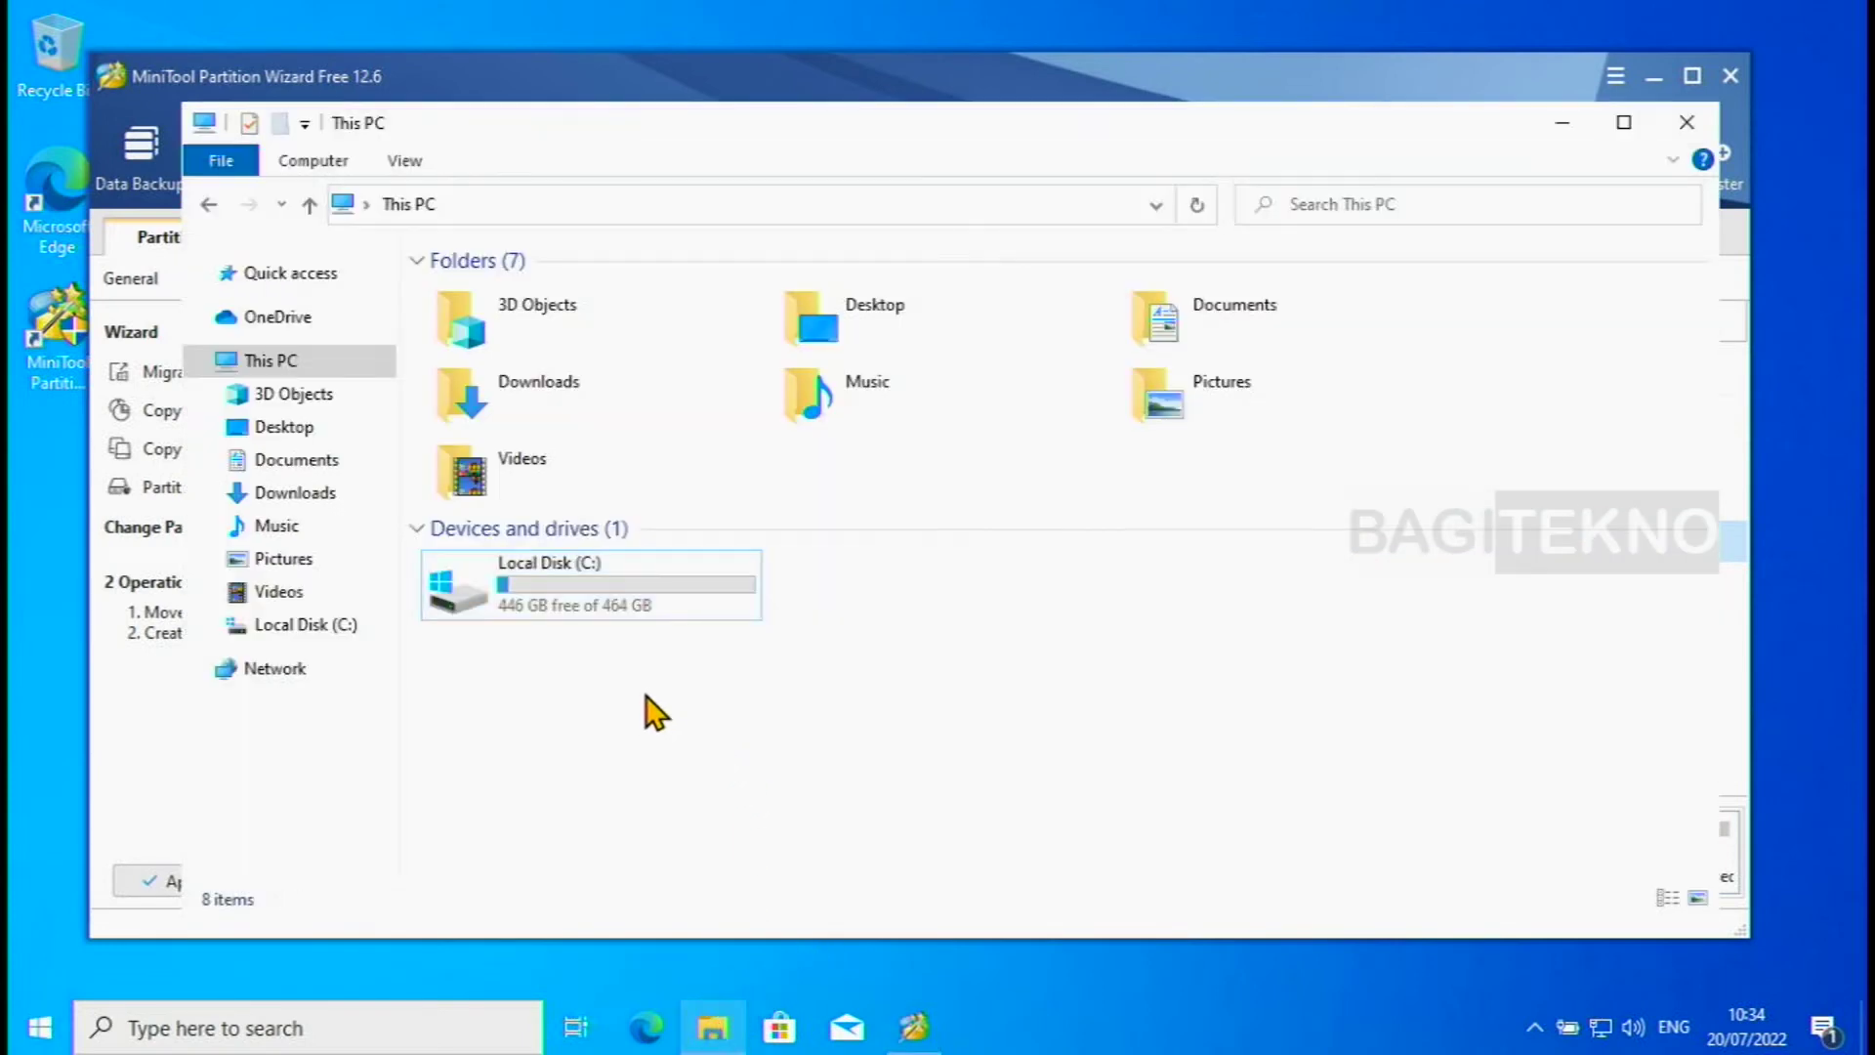
left_click(683, 606)
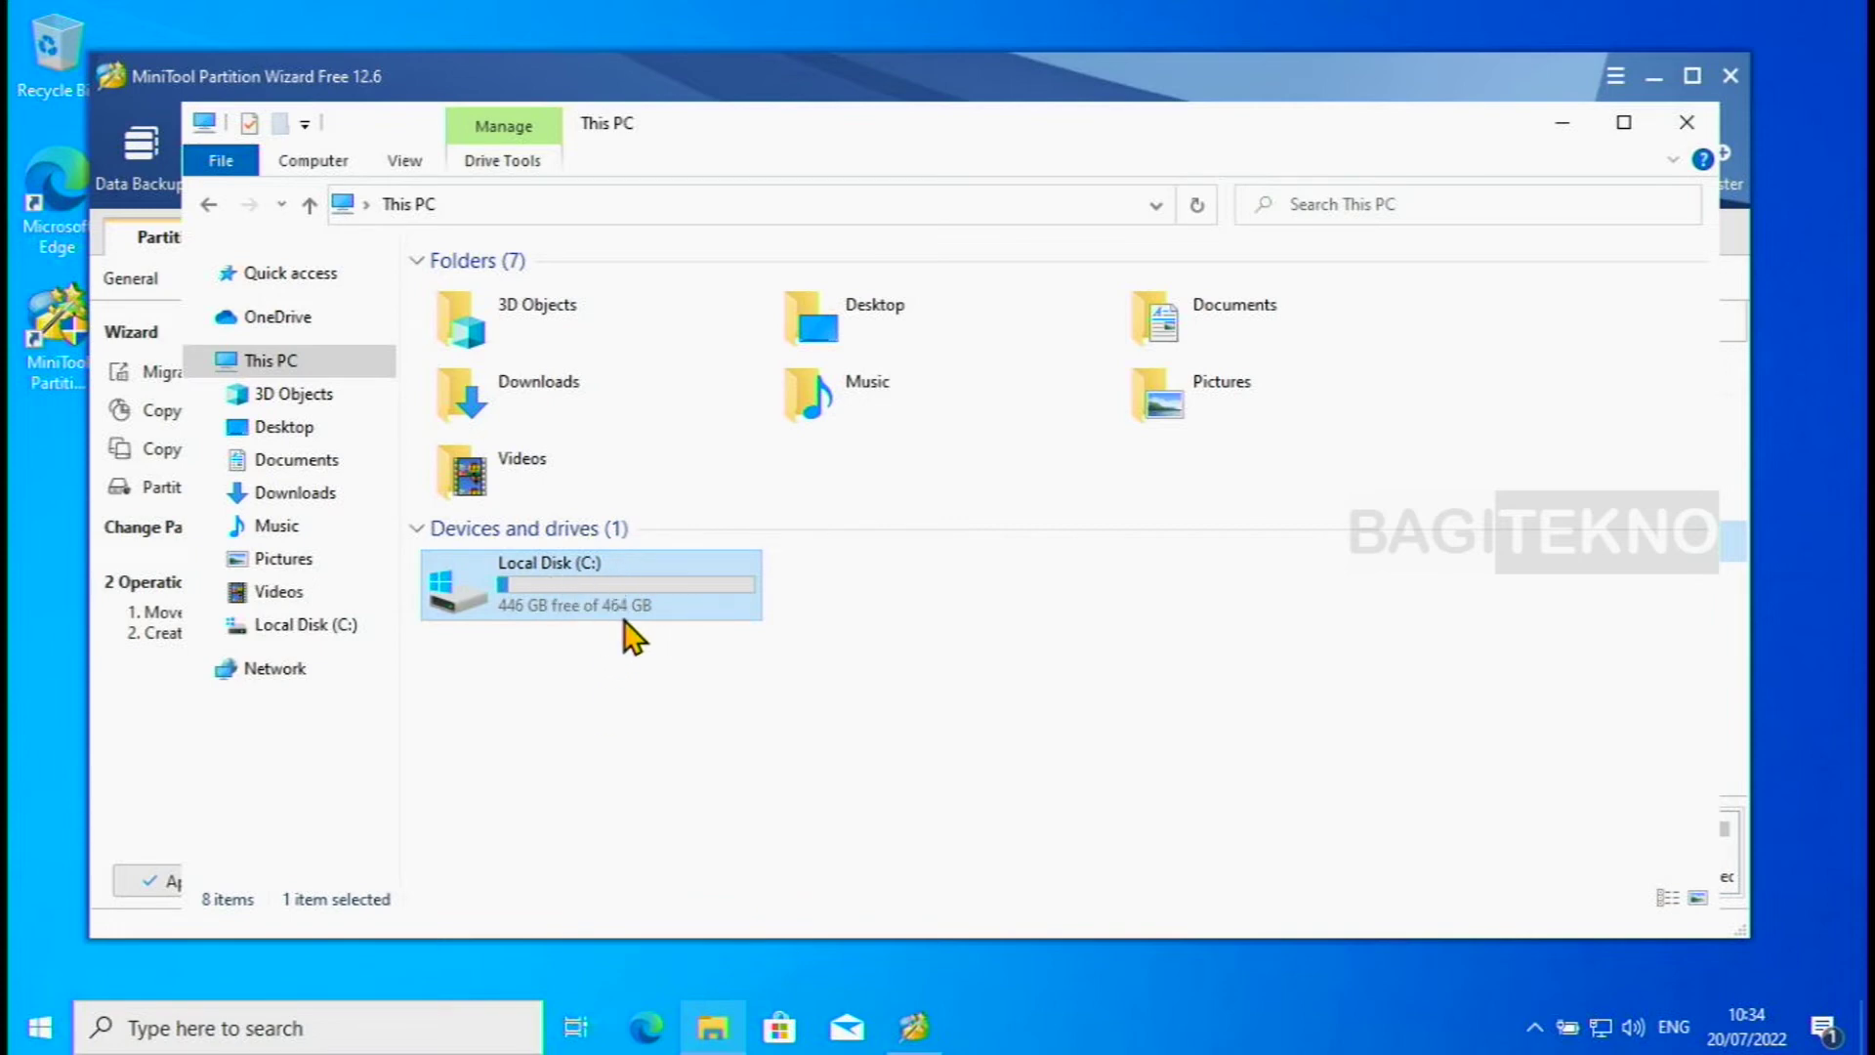
left_click(1560, 124)
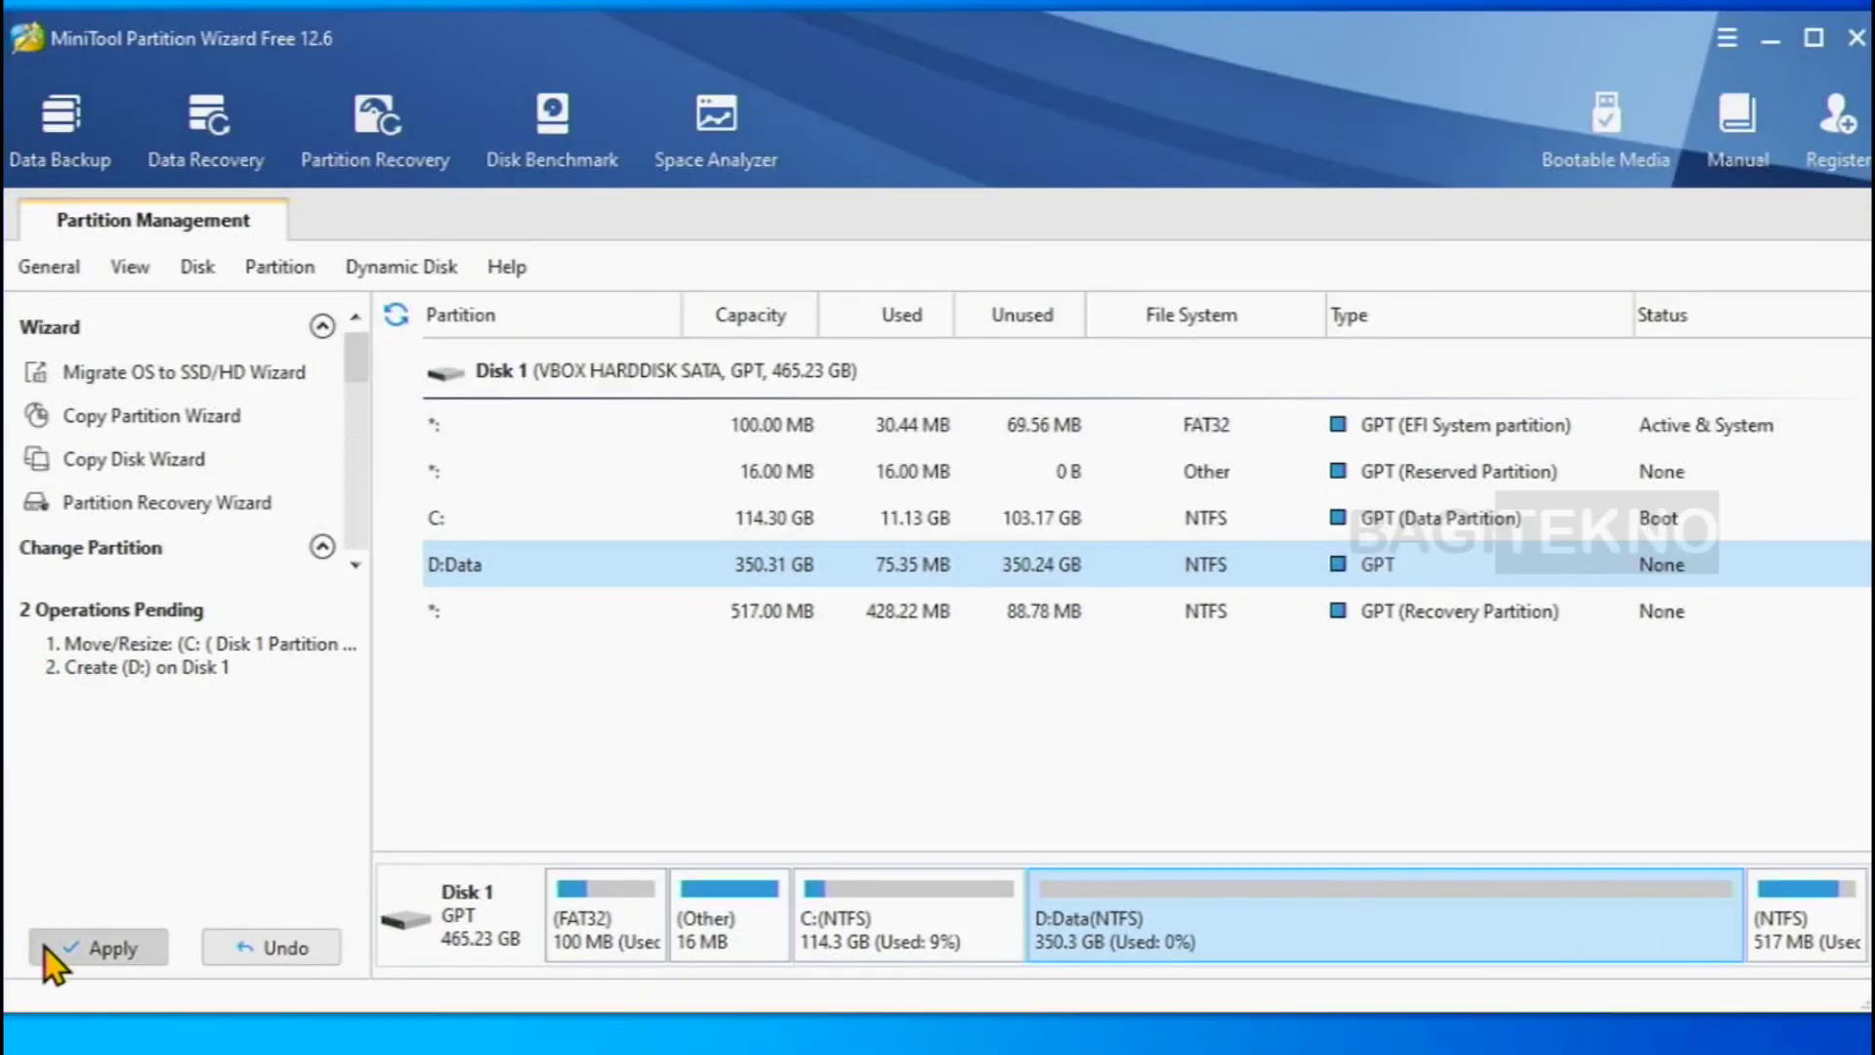
- Apply the pending resize of C: and creation of D:, and restart the PC to let the operations run
left_click(45, 948)
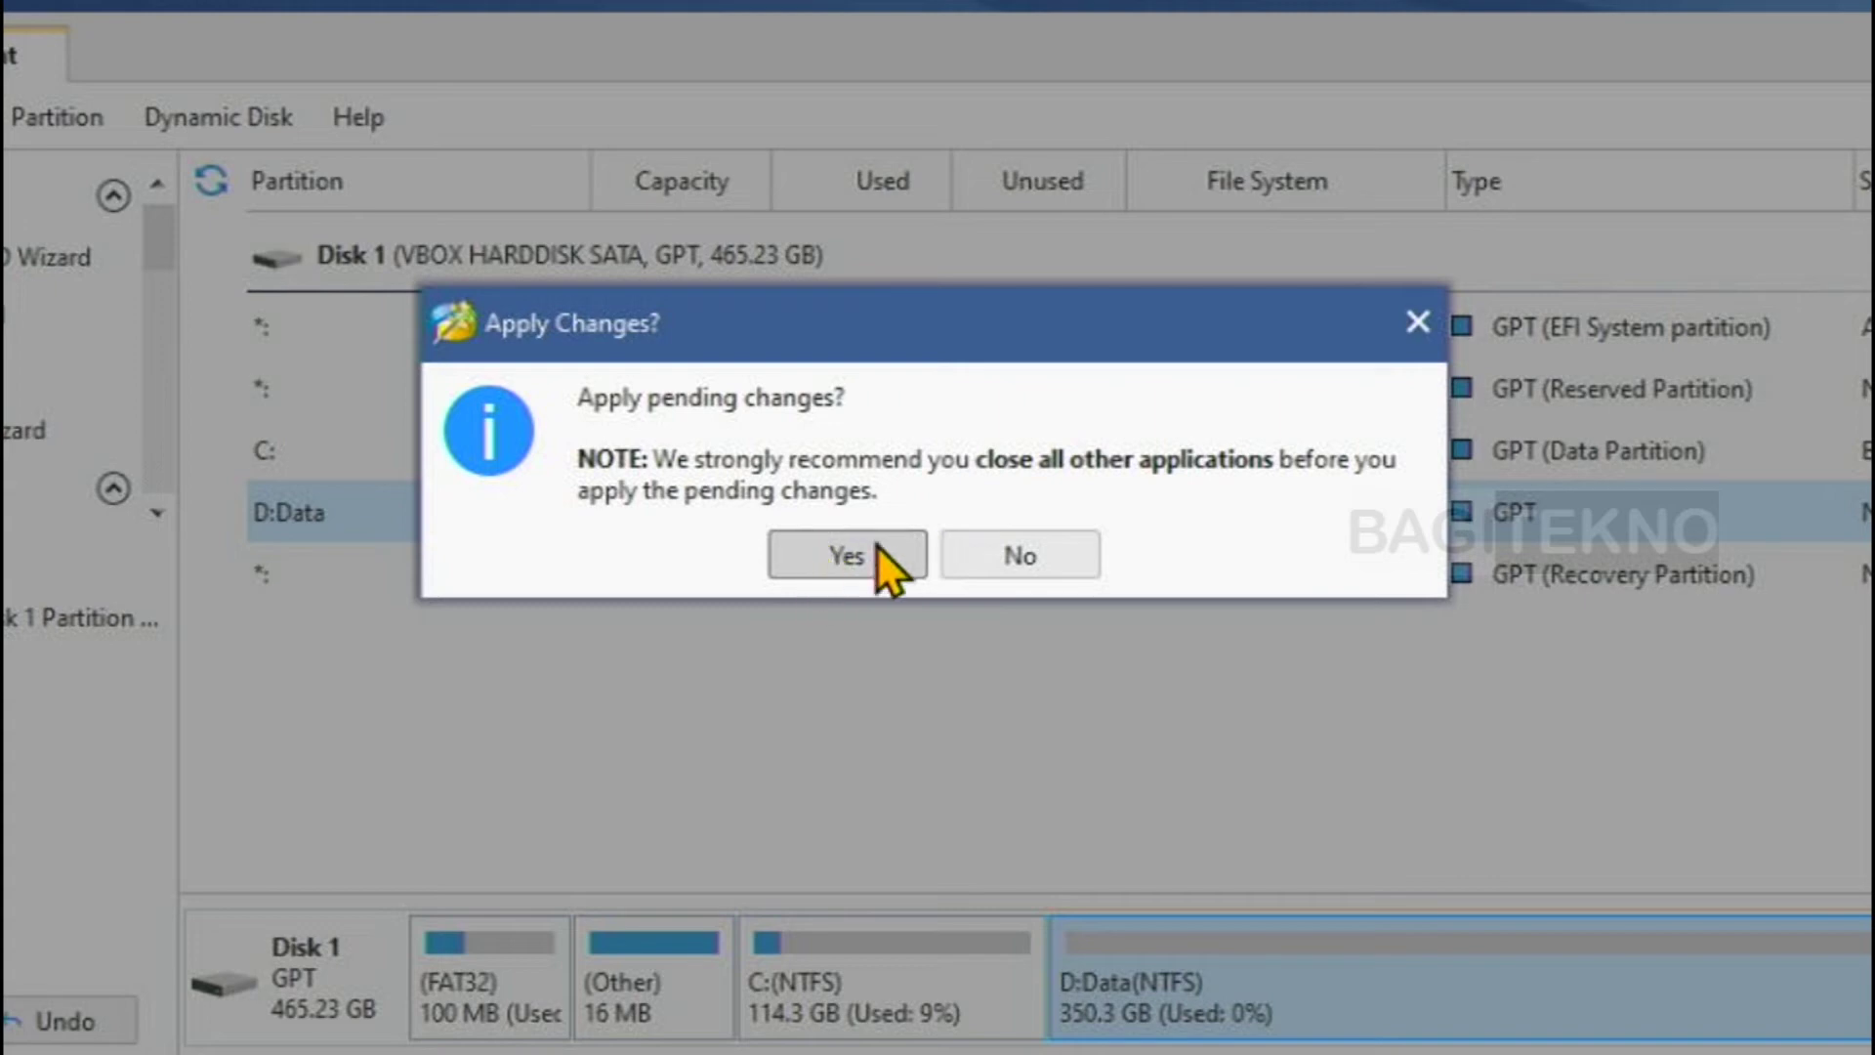
left_click(805, 552)
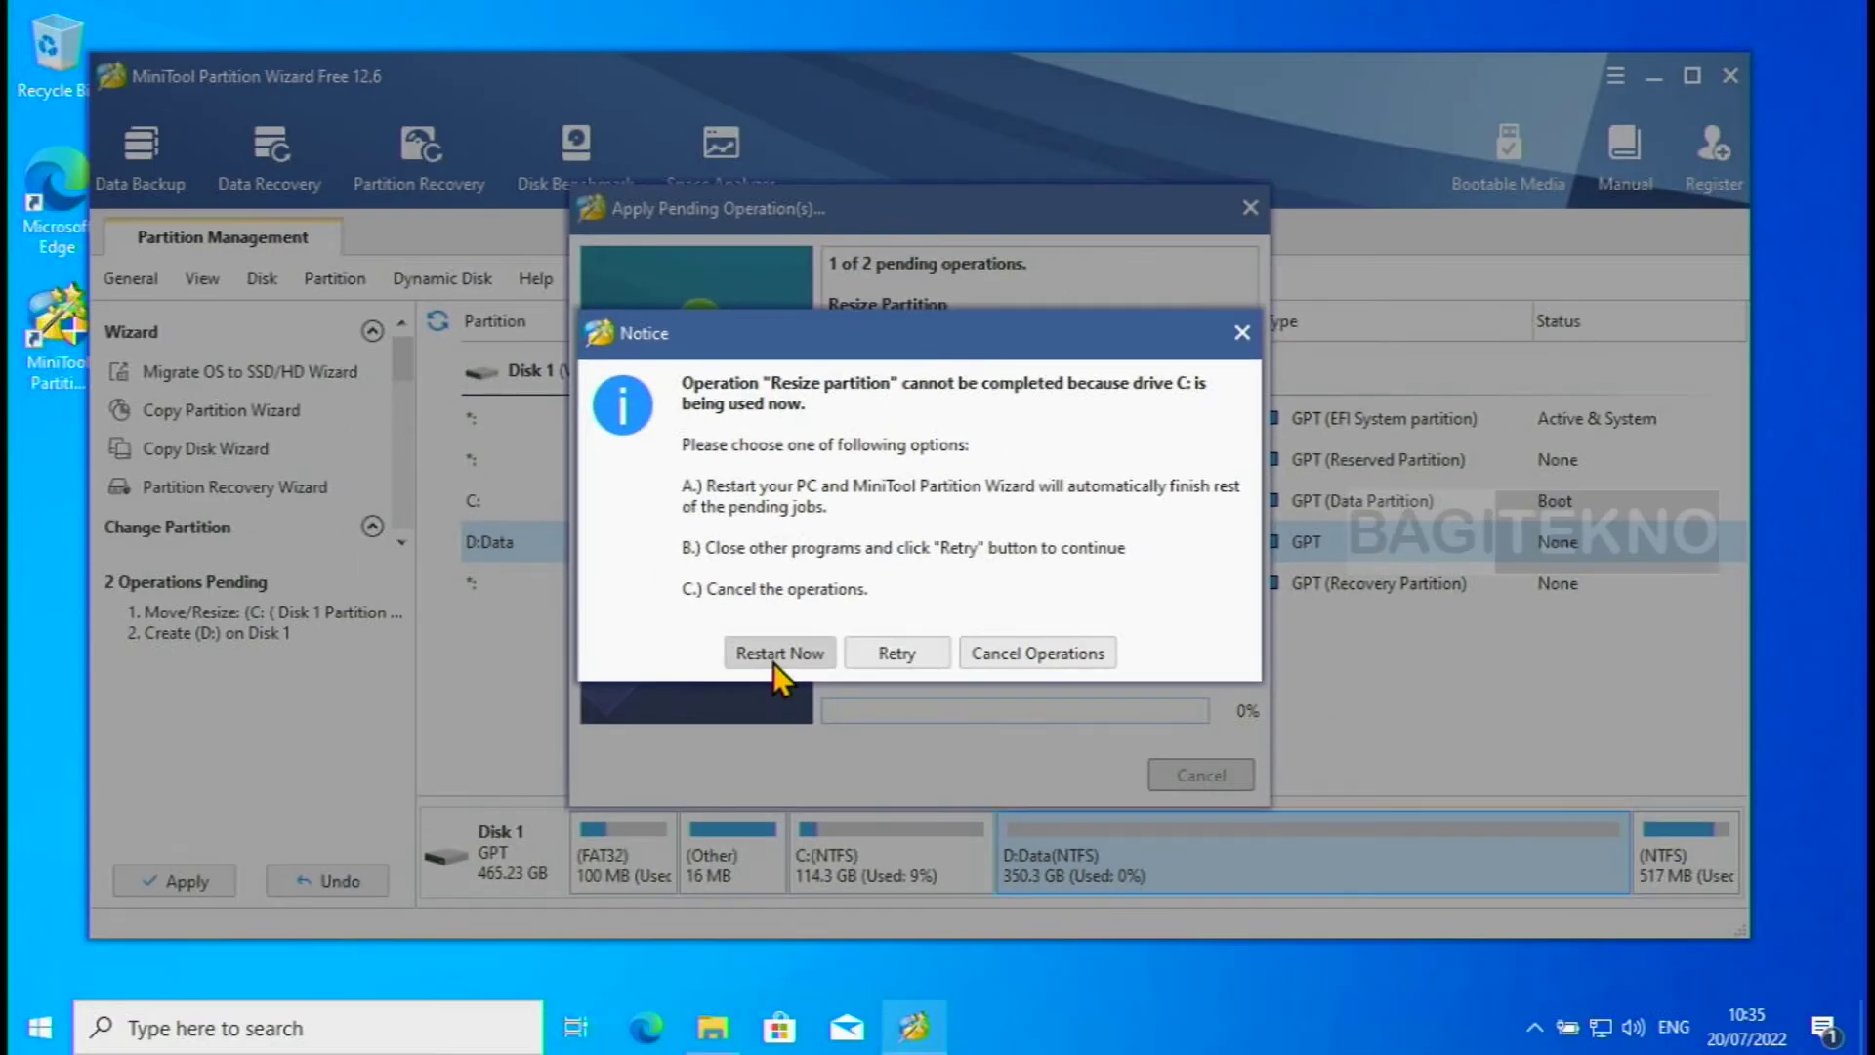
left_click(785, 662)
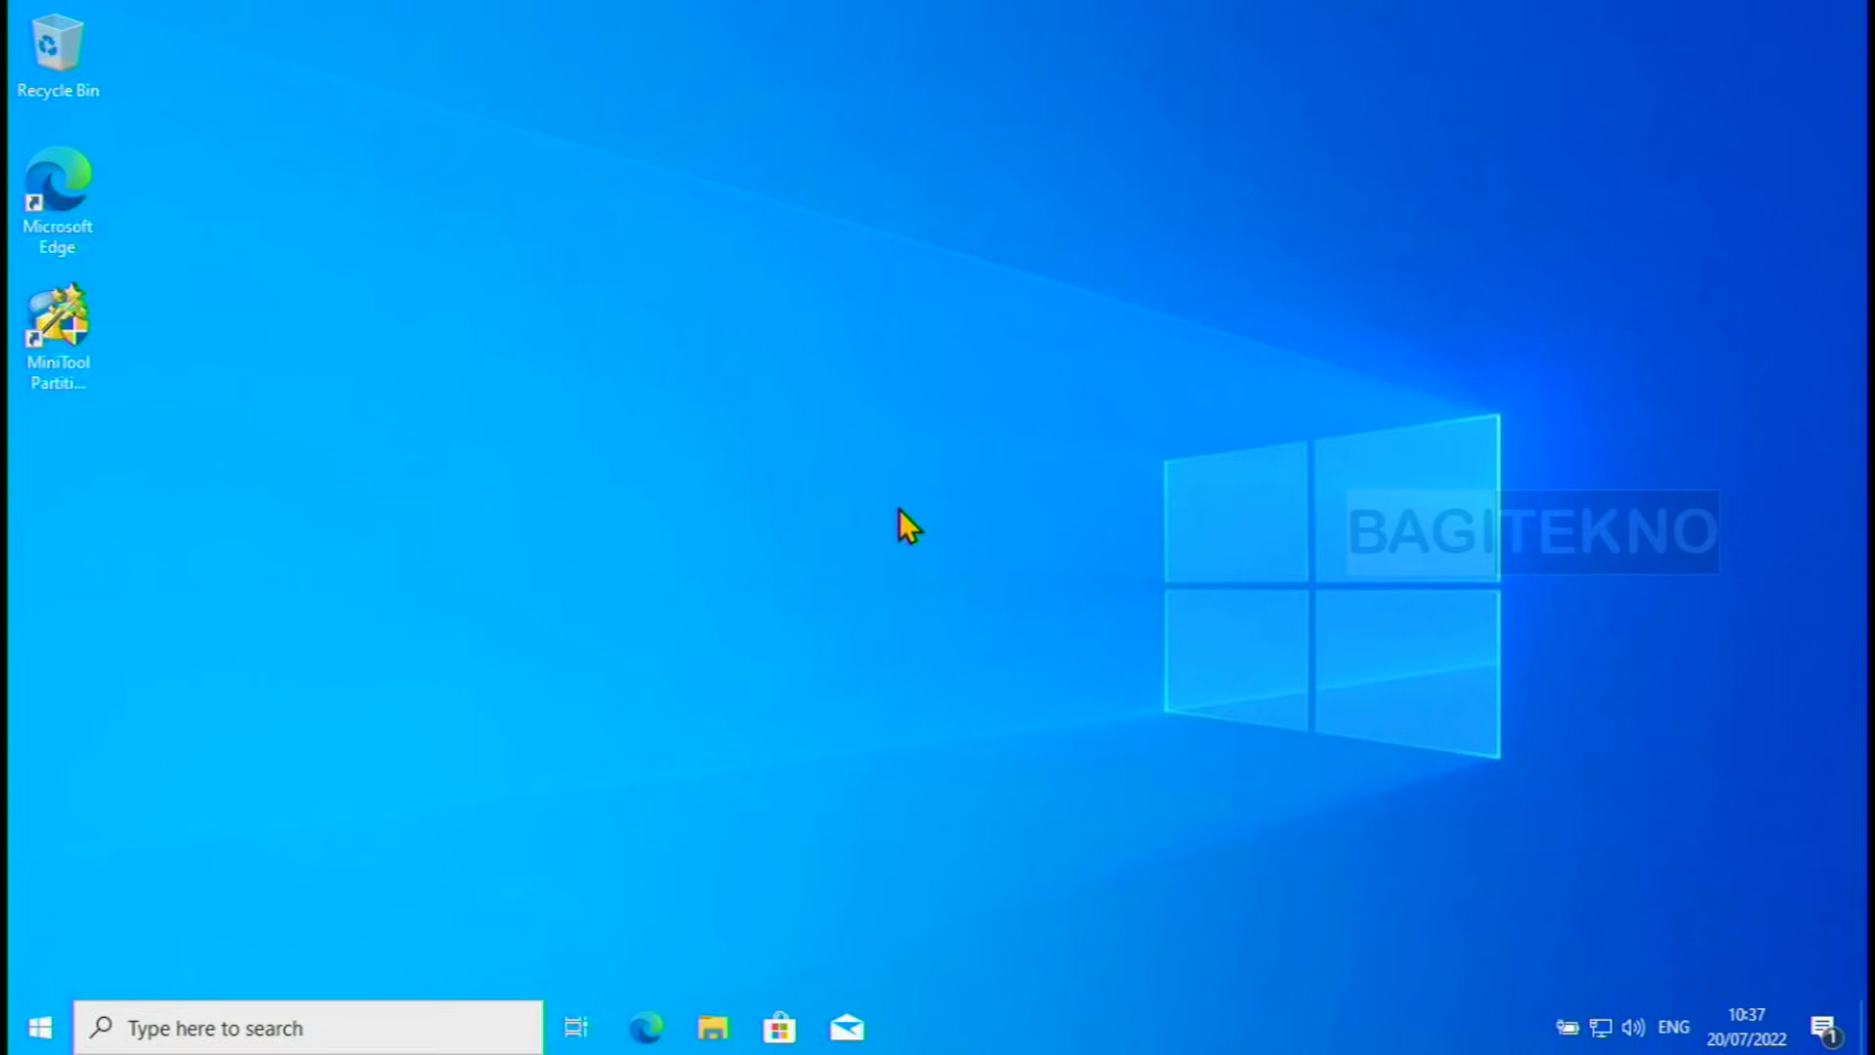
- Open This PC in File Explorer and examine the capacity and free space of the C: and Data (D:) drives
left_click(718, 1026)
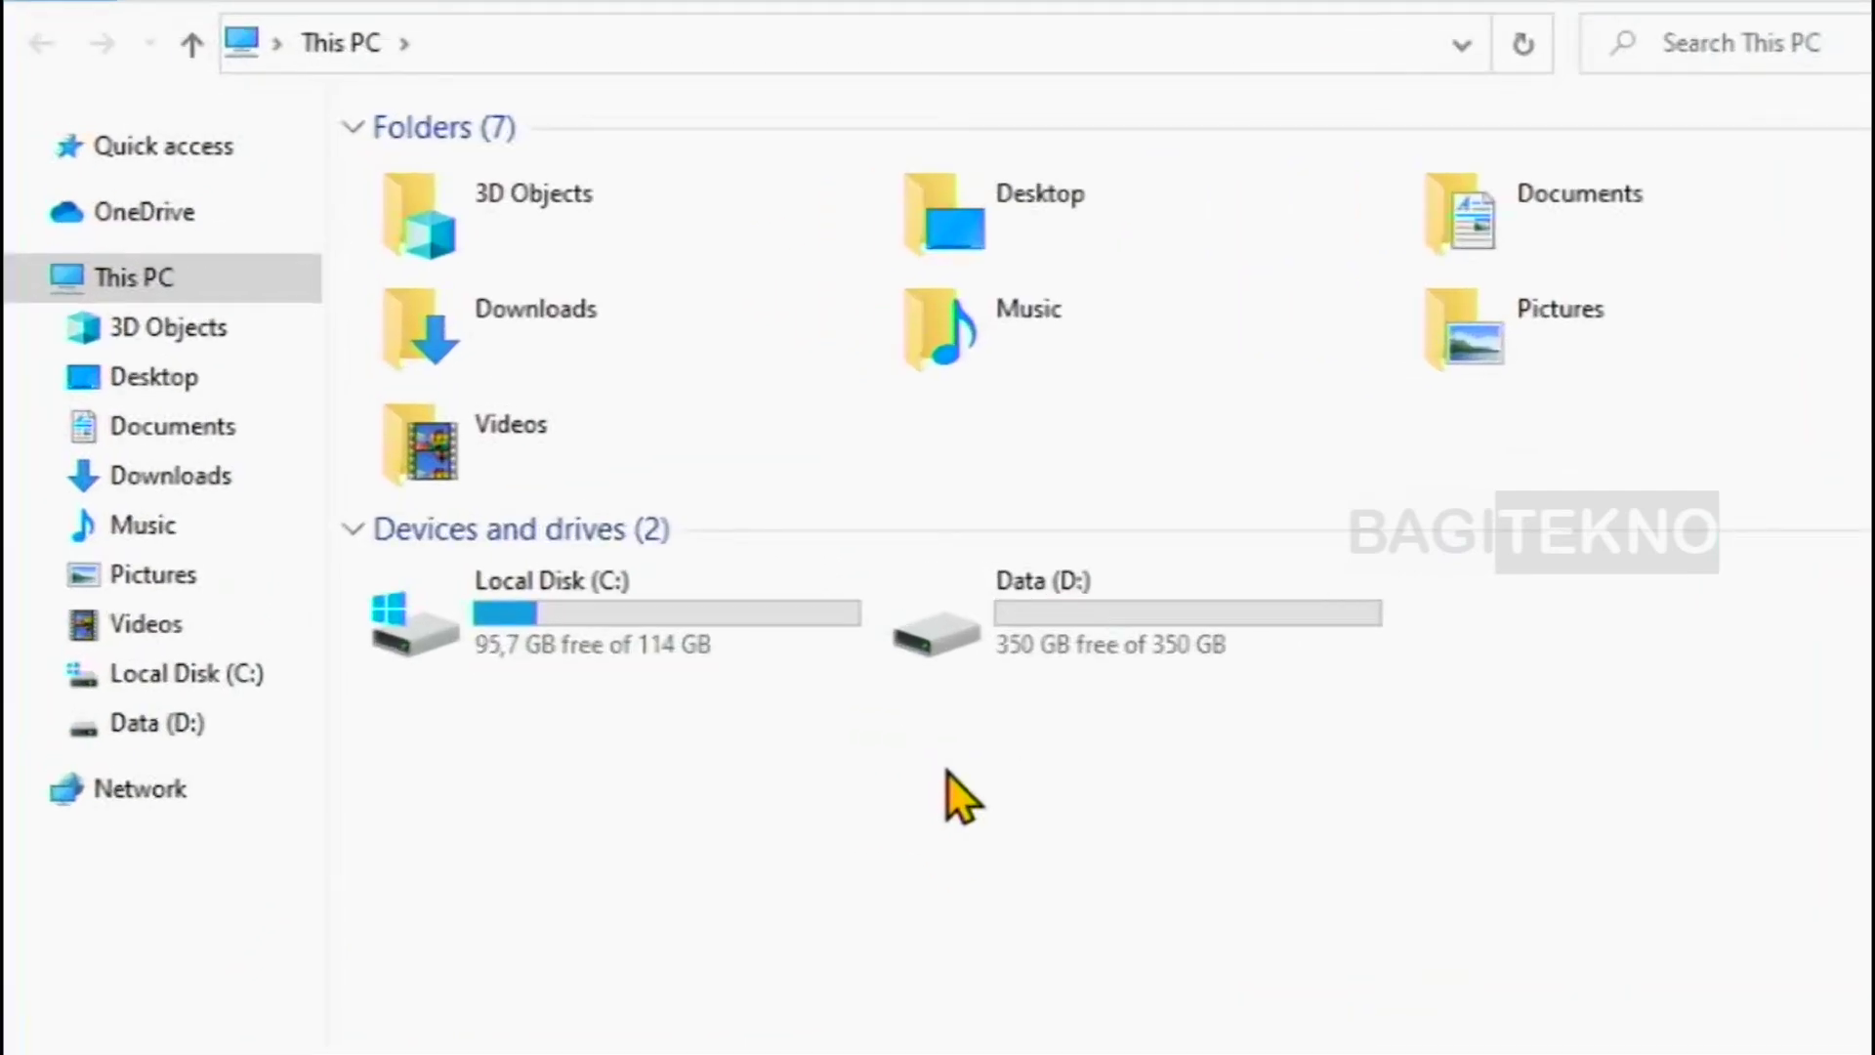
left_click(912, 592)
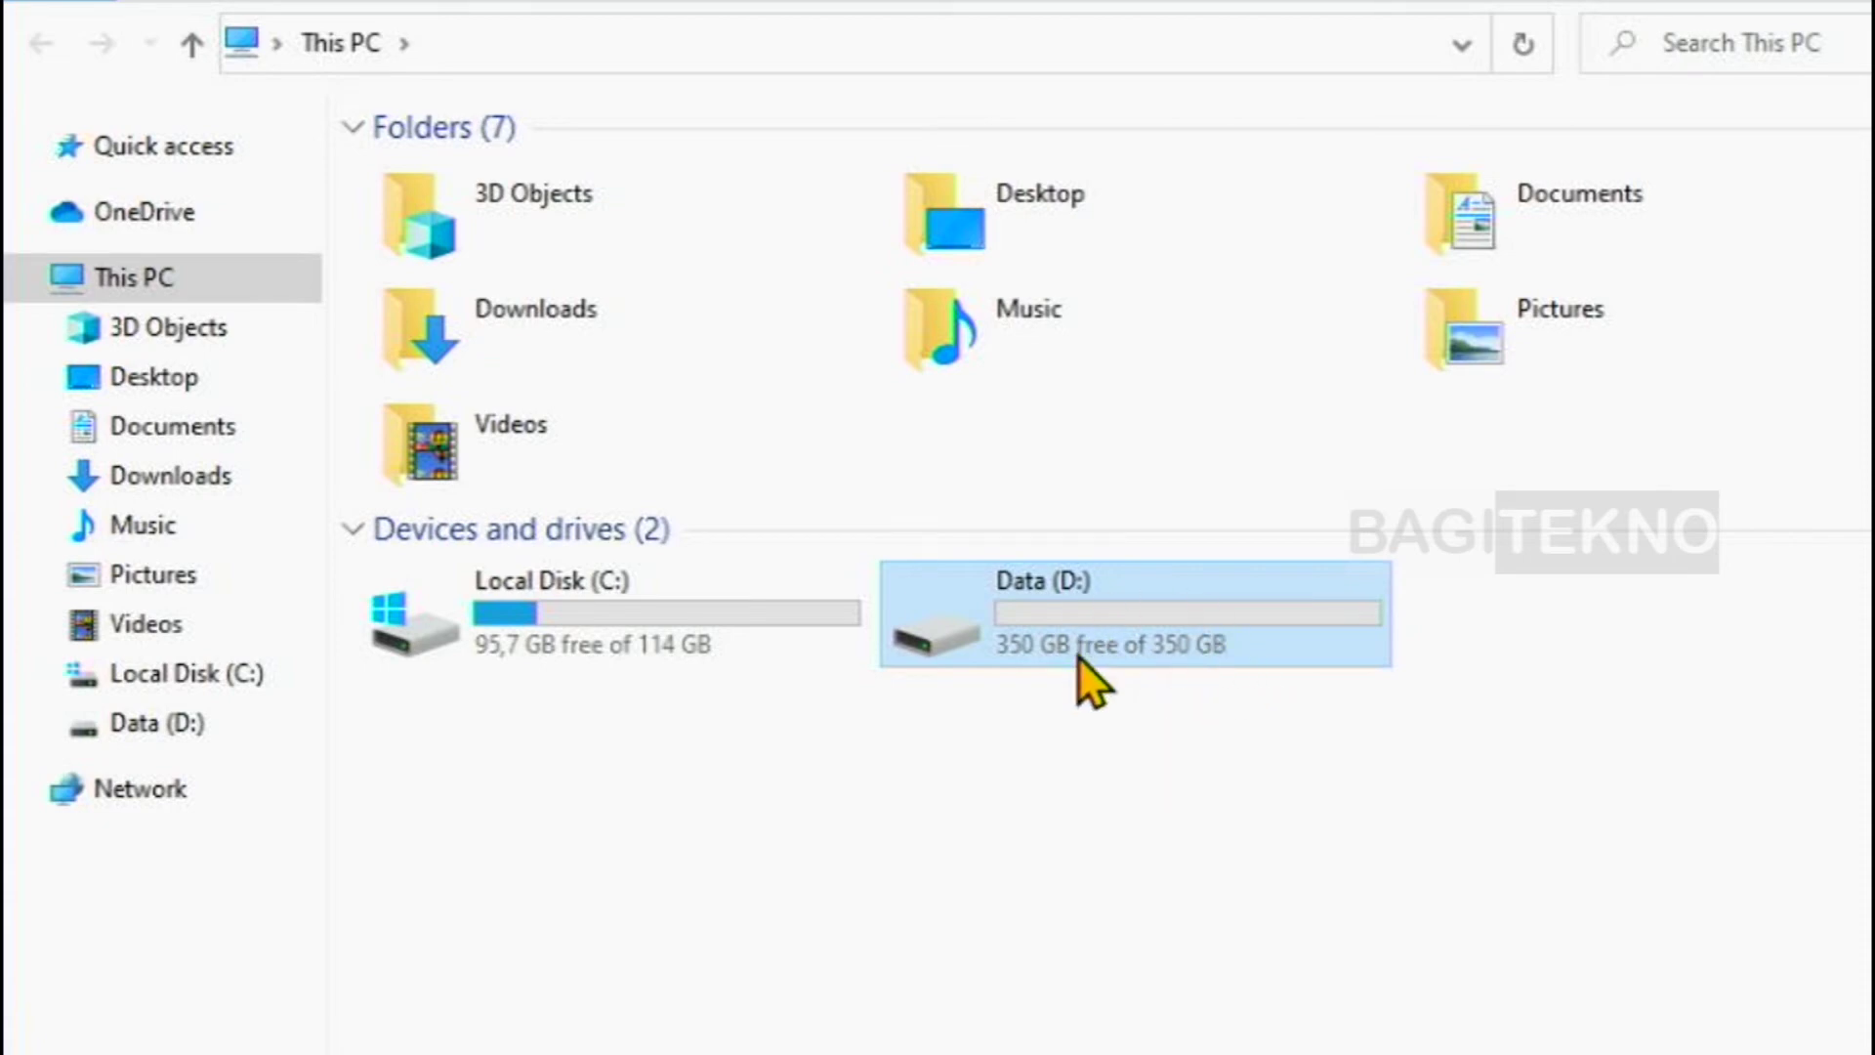
left_click(630, 657)
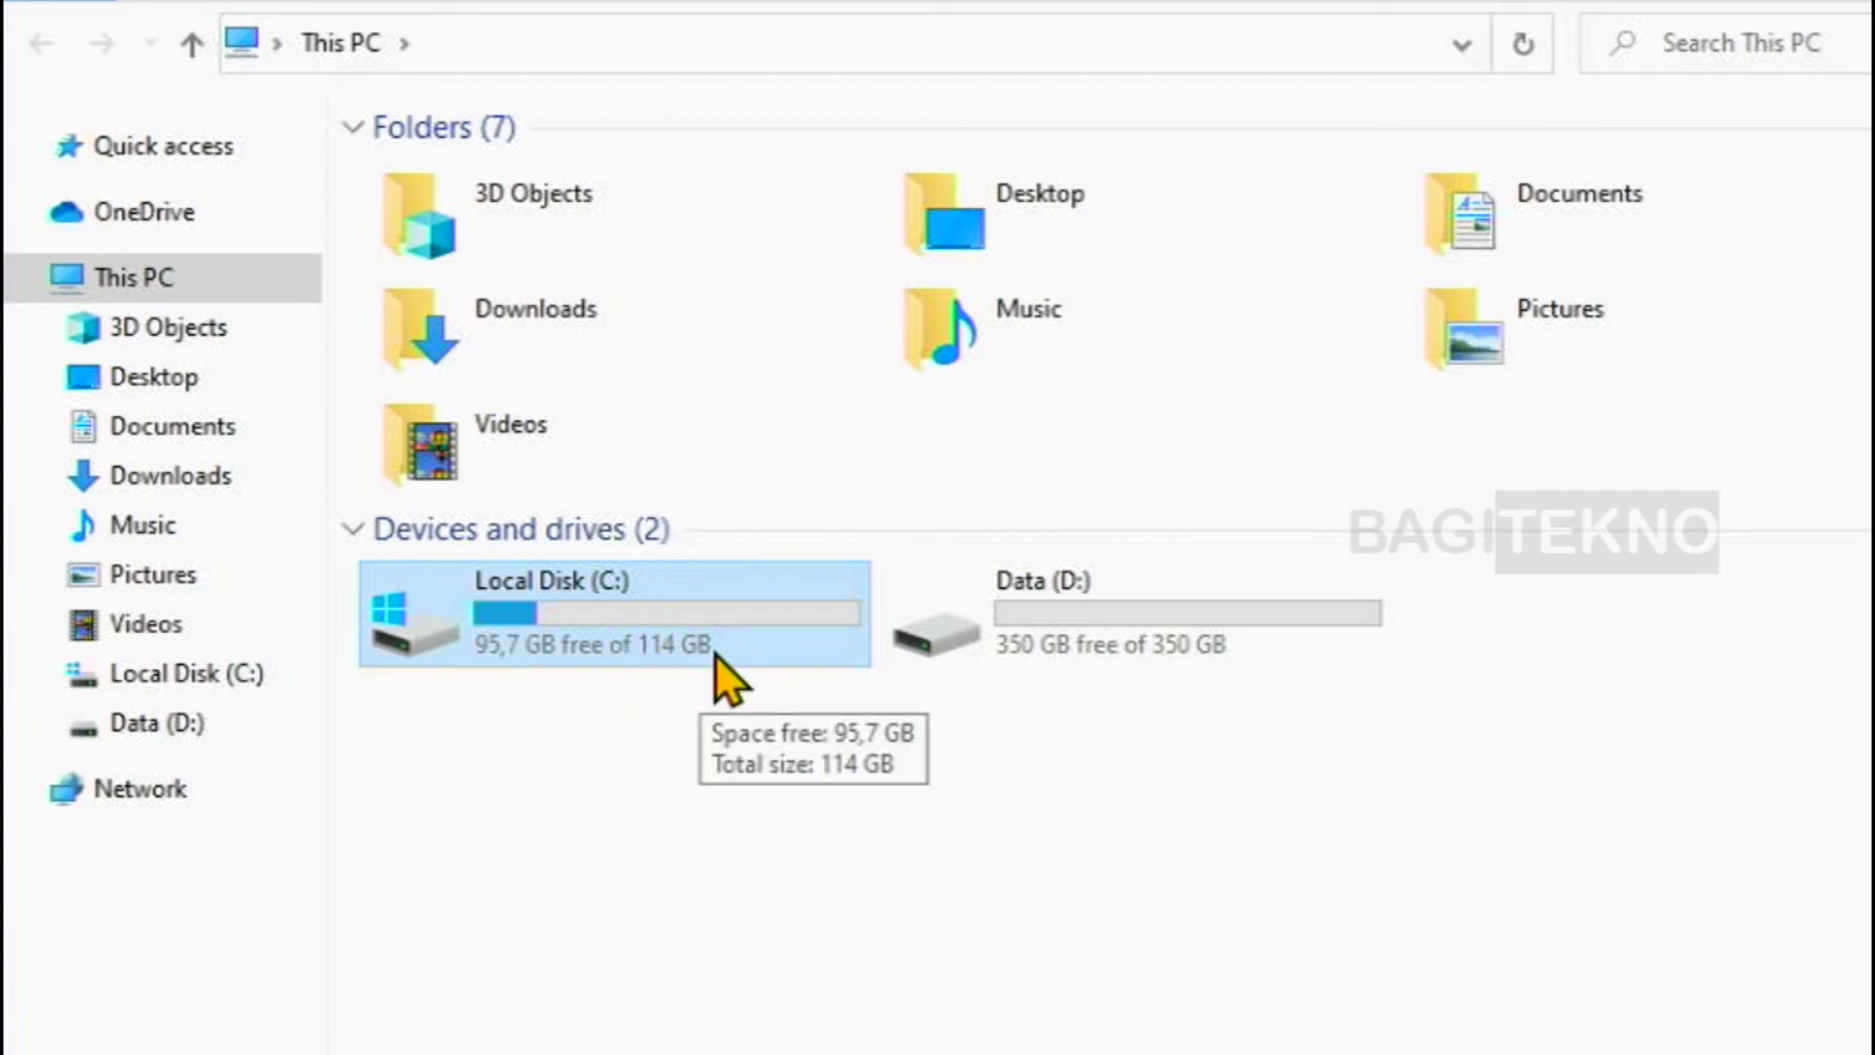
left_click(1133, 625)
left_click(1381, 795)
left_click(1125, 615)
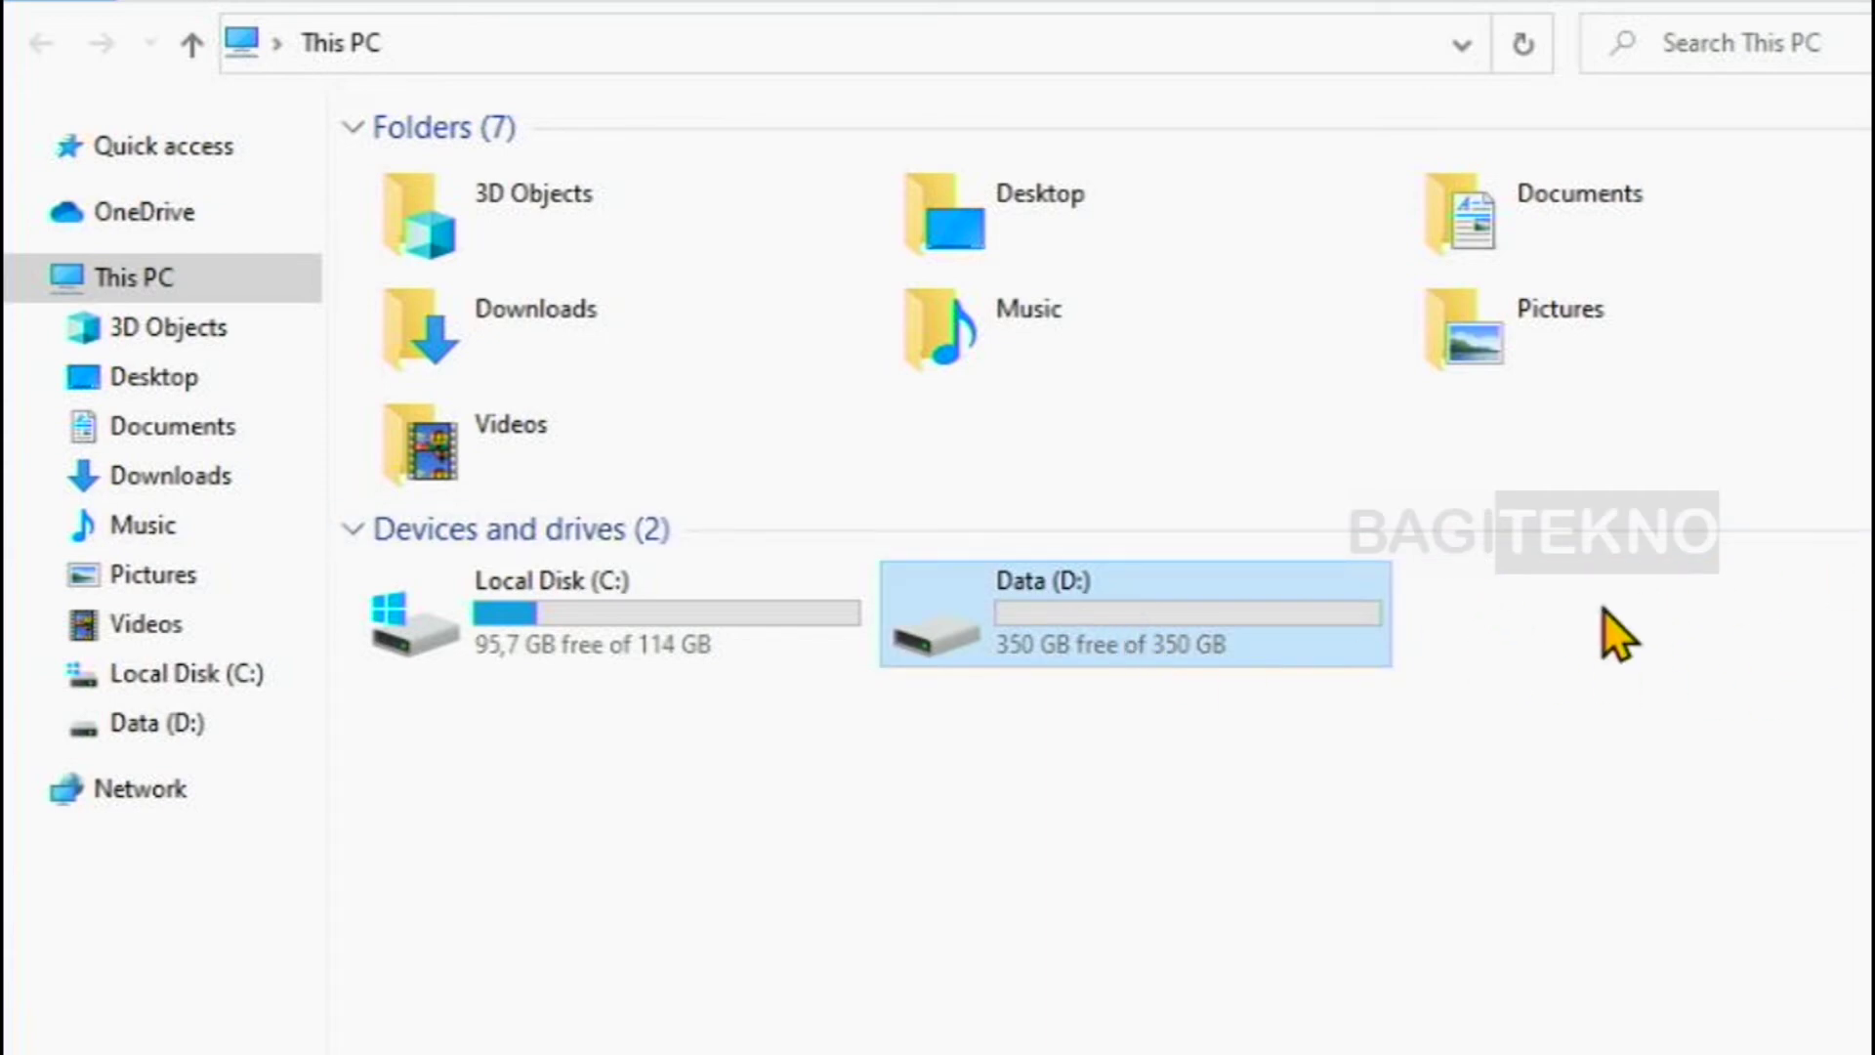
mouse_move(1148, 623)
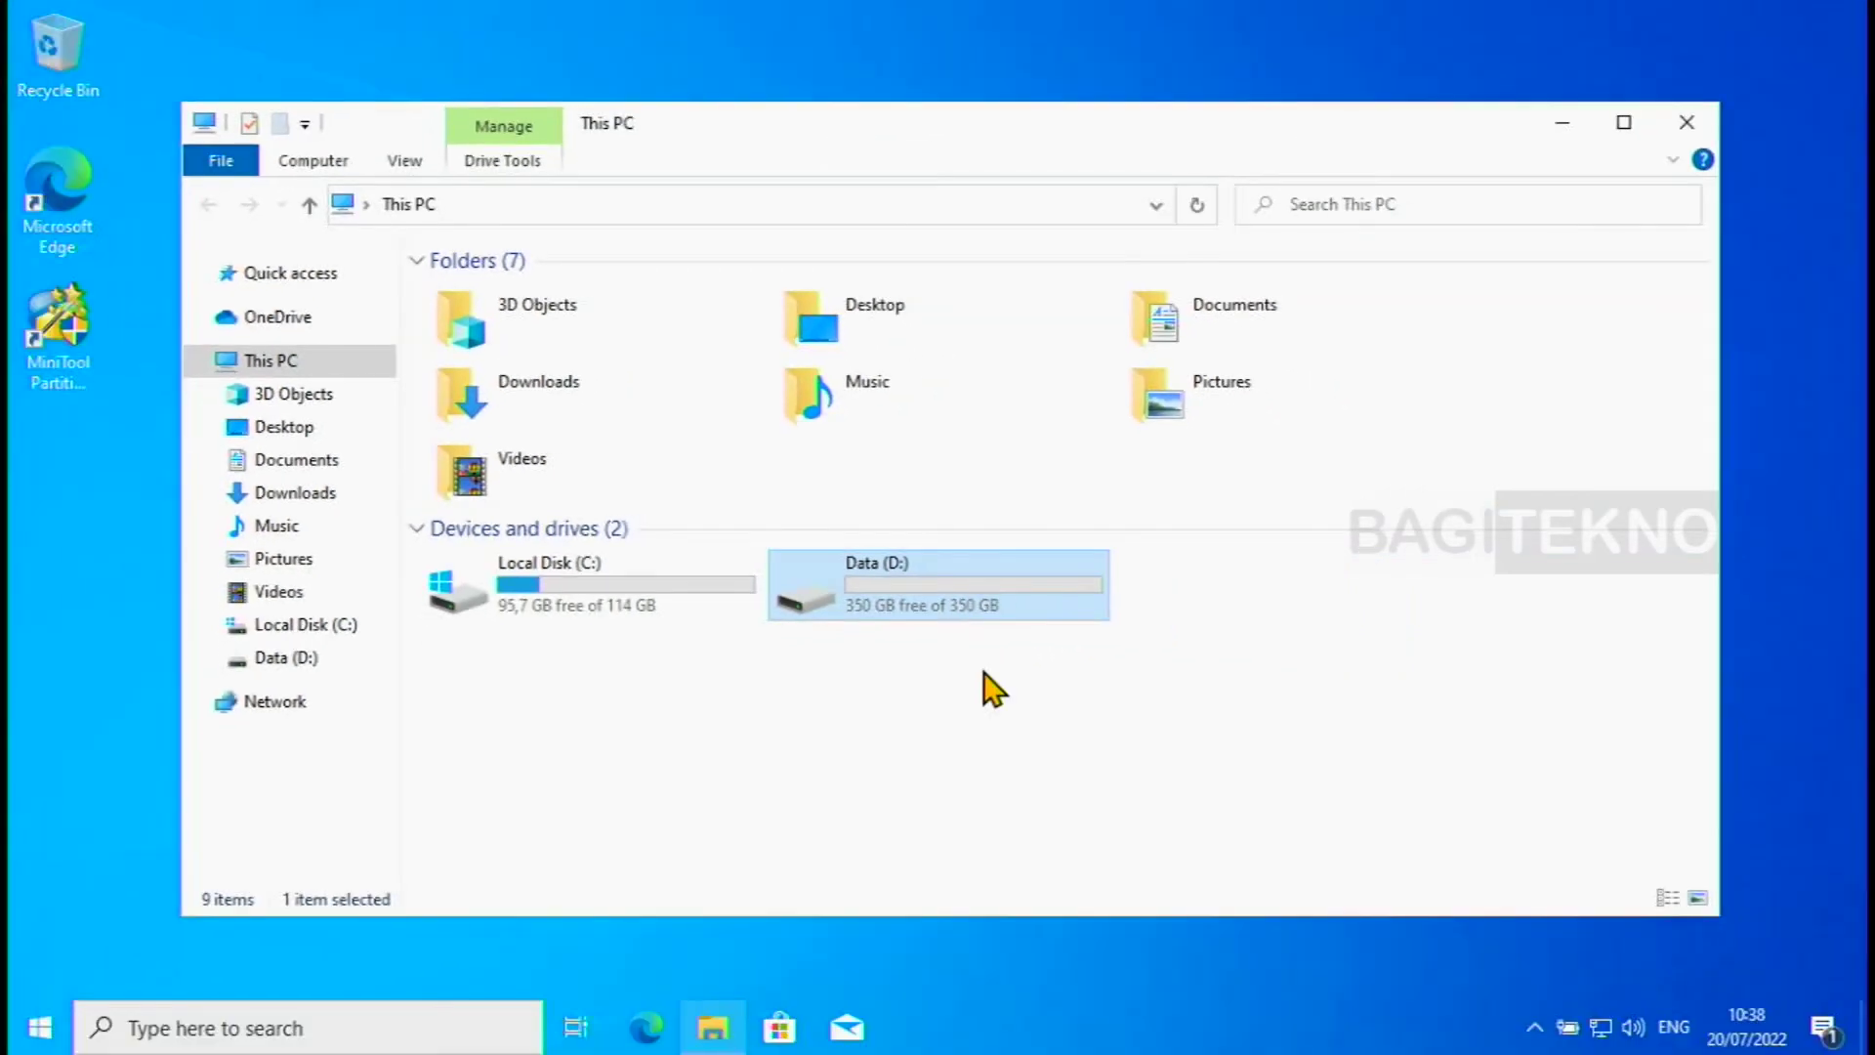
left_click(1193, 763)
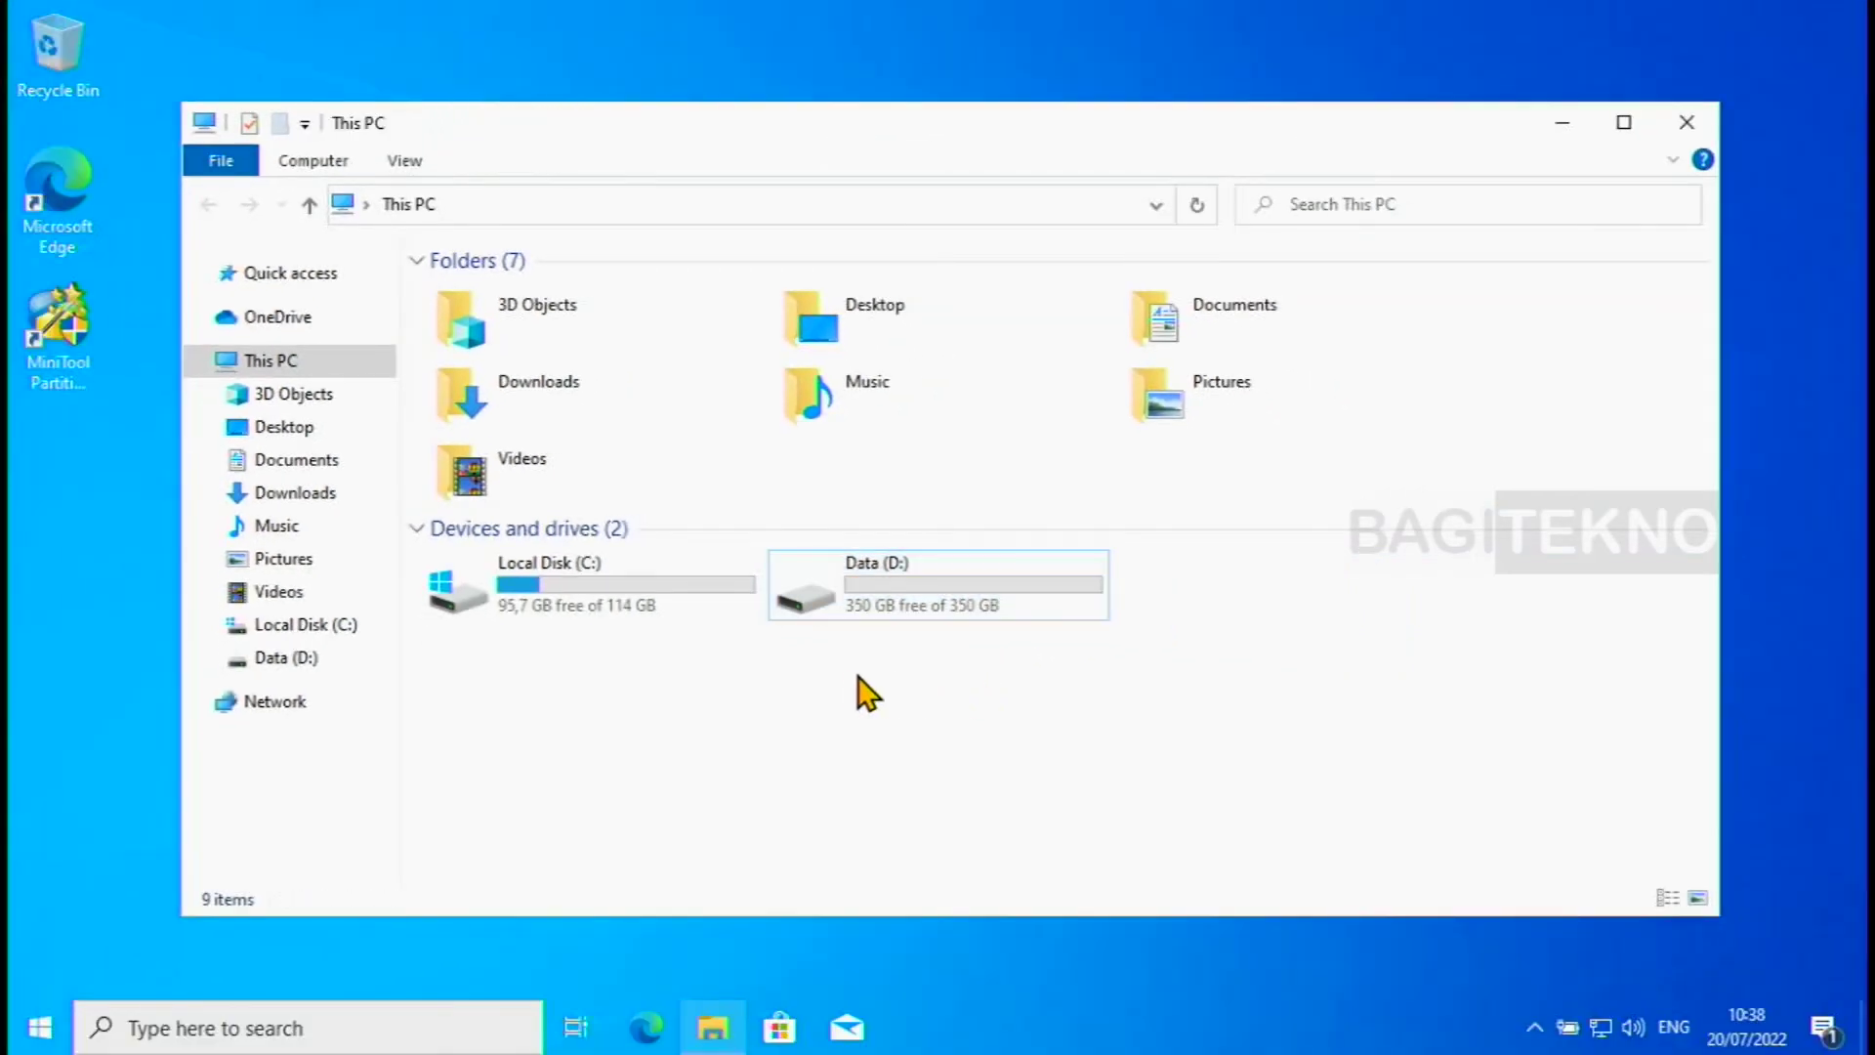
- Launch MiniTool Partition Wizard, allow it to make changes, and resize the D: partition to about 150.02 GB with about 200.29 GB unallocated after it
double_click(74, 378)
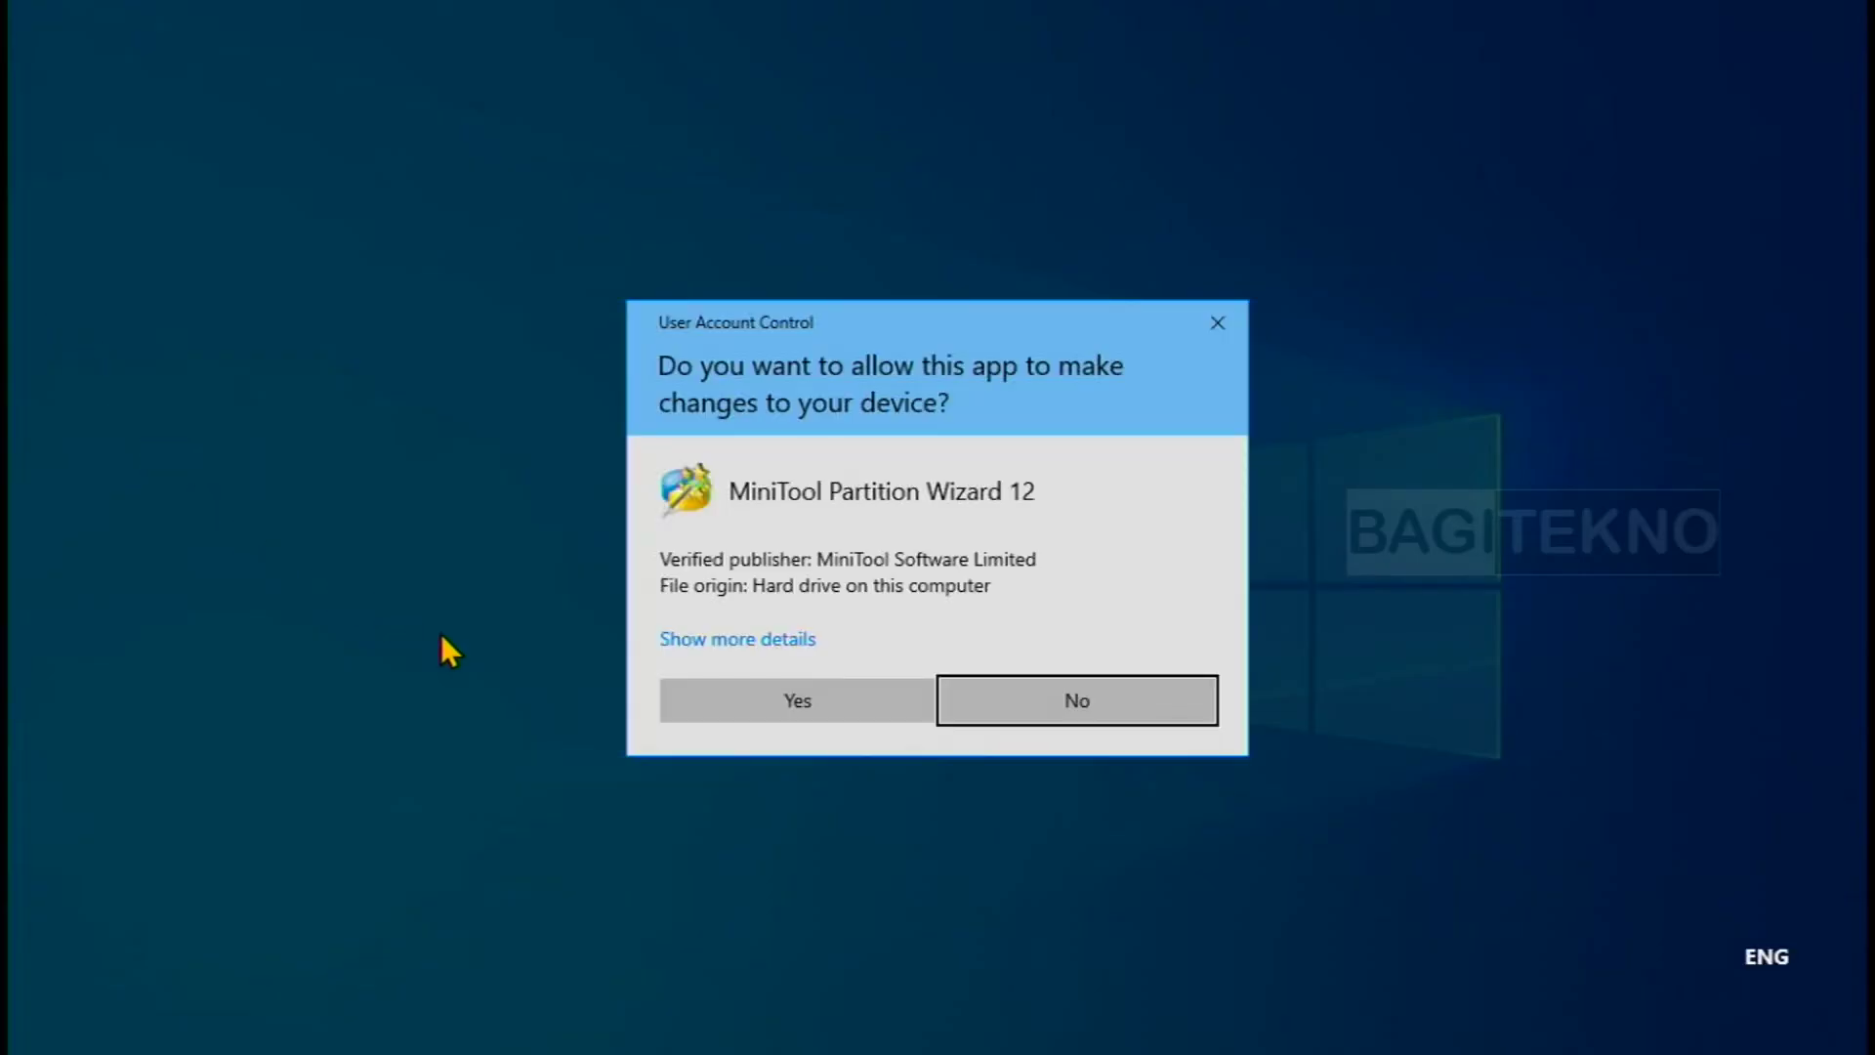
left_click(719, 699)
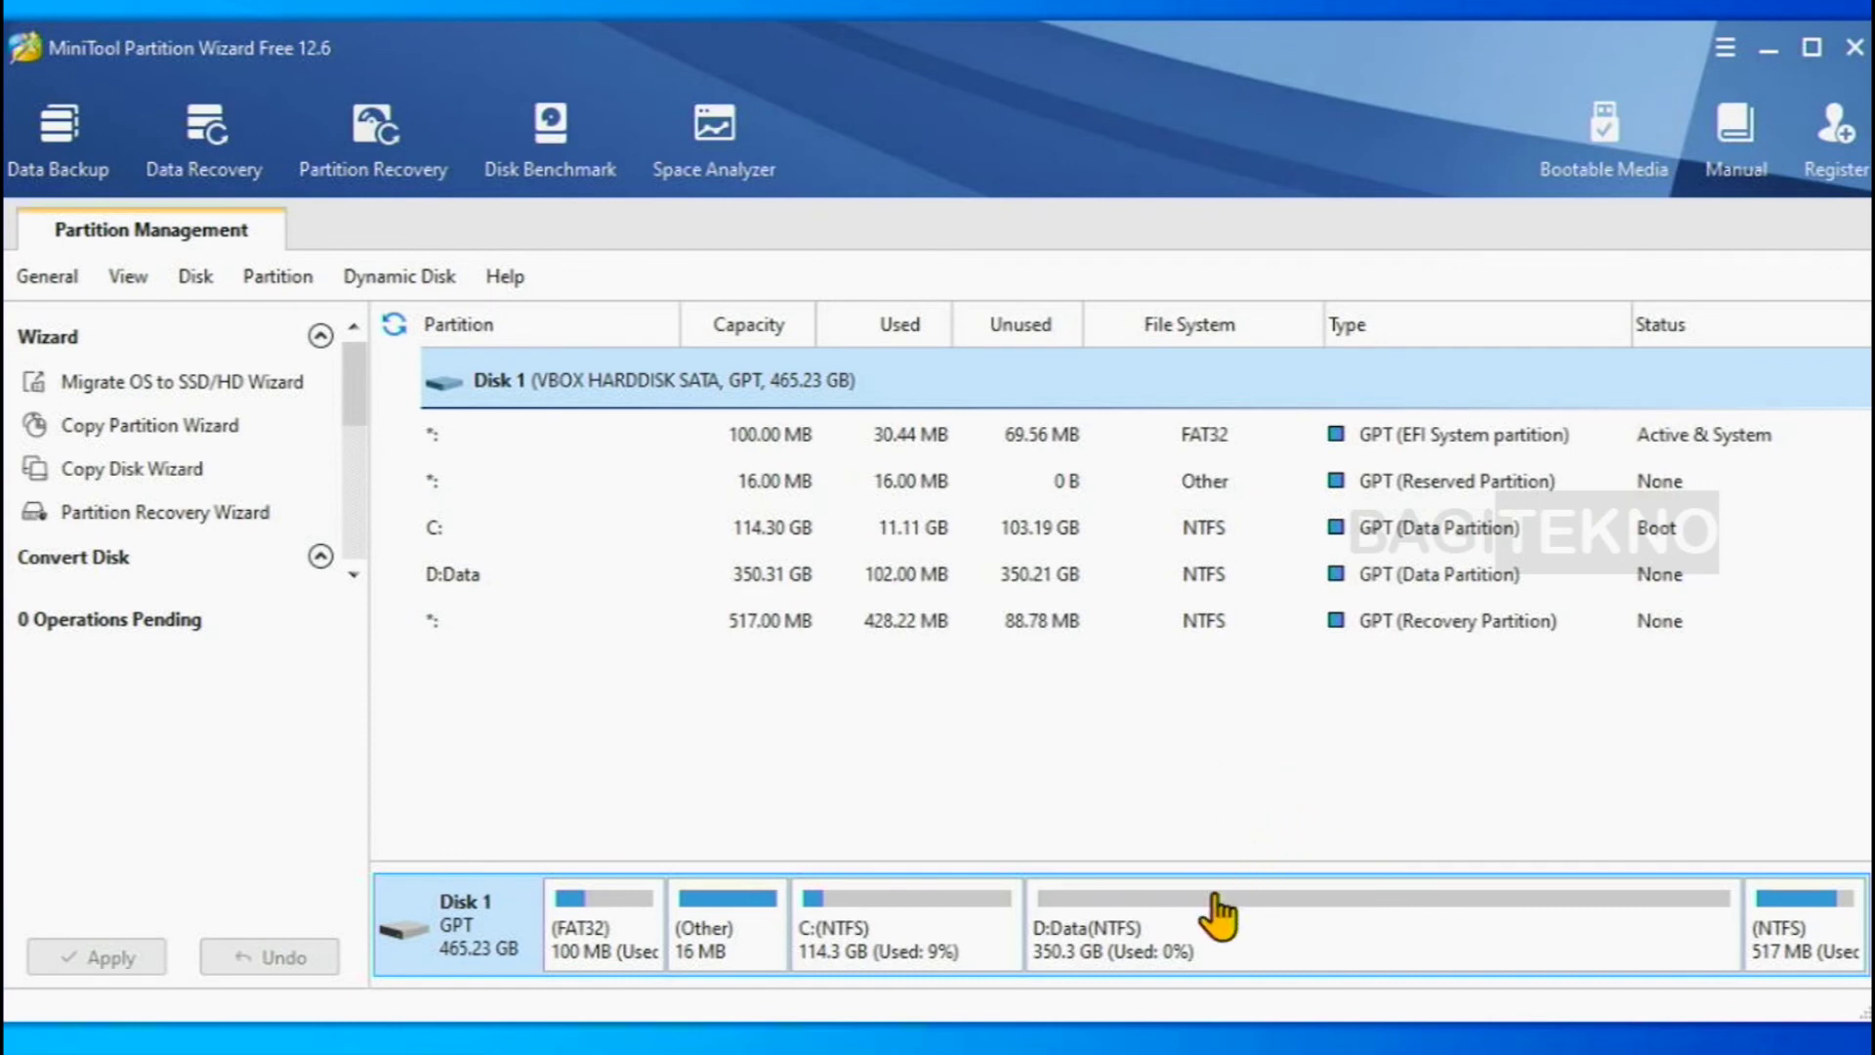
left_click(1207, 932)
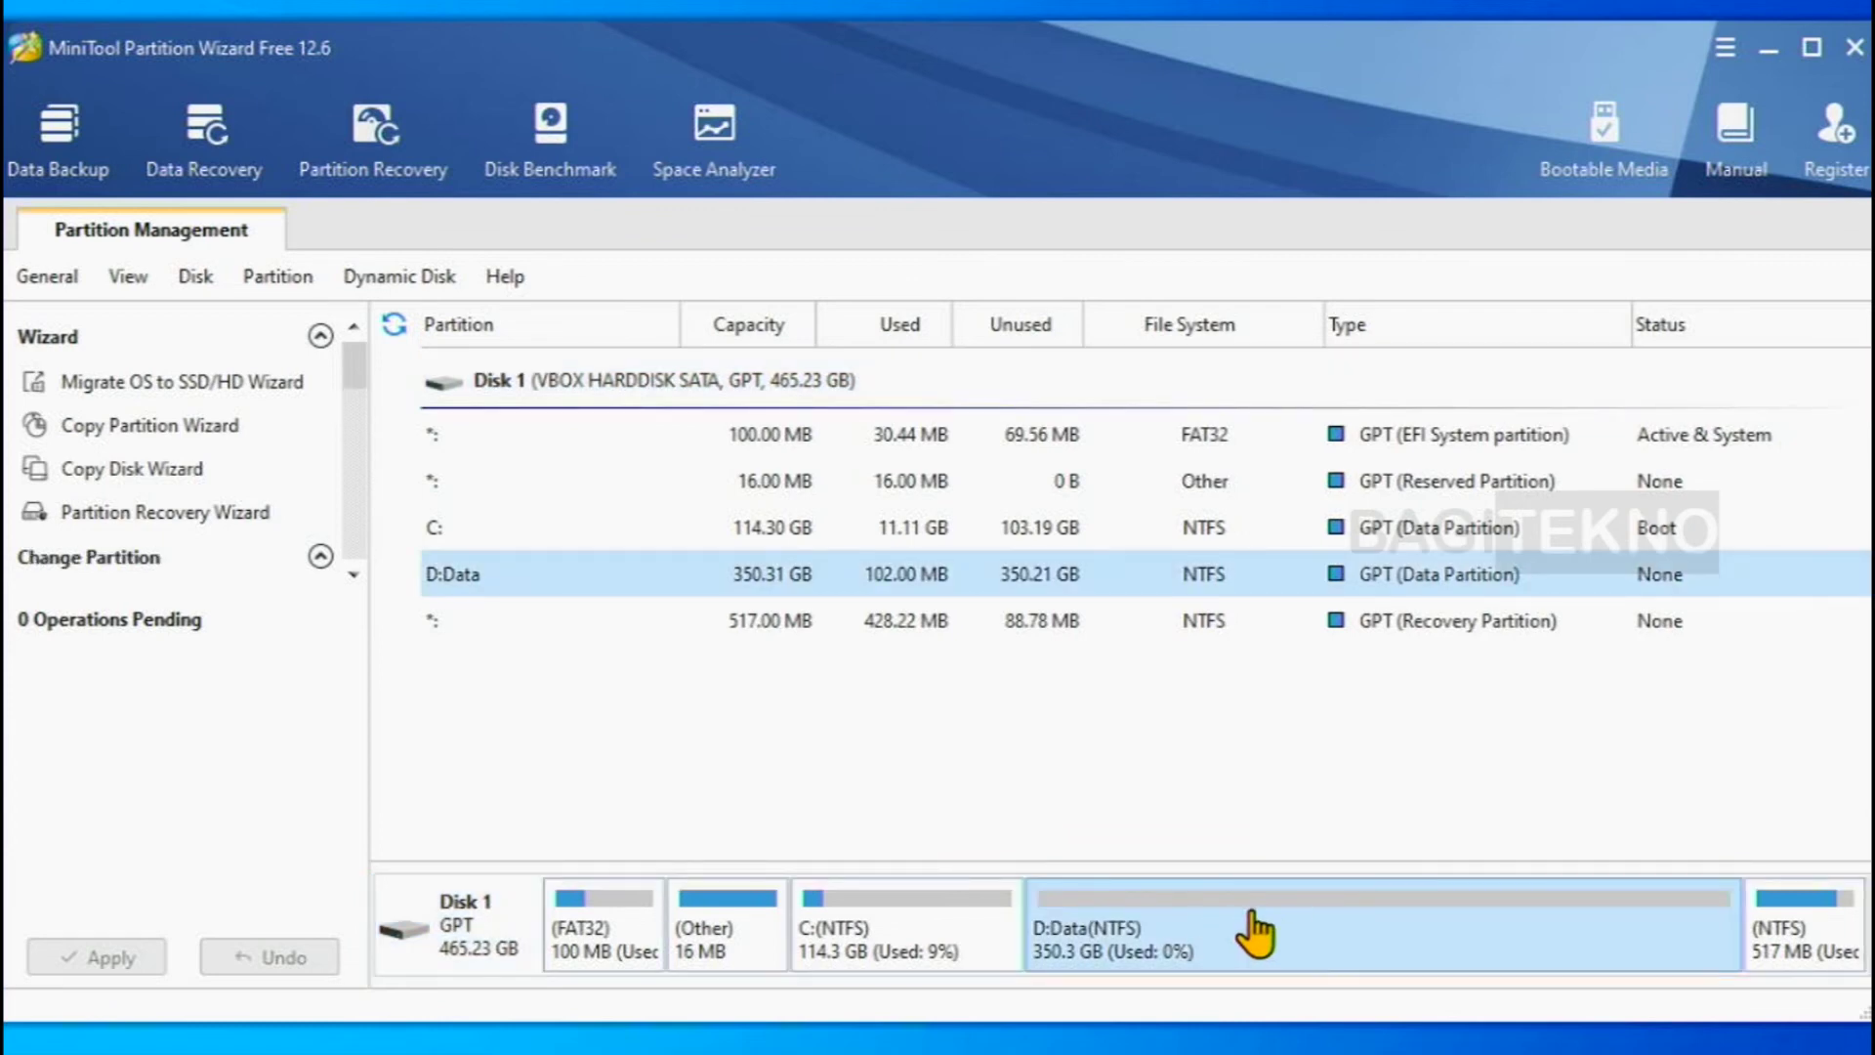
right_click(1340, 915)
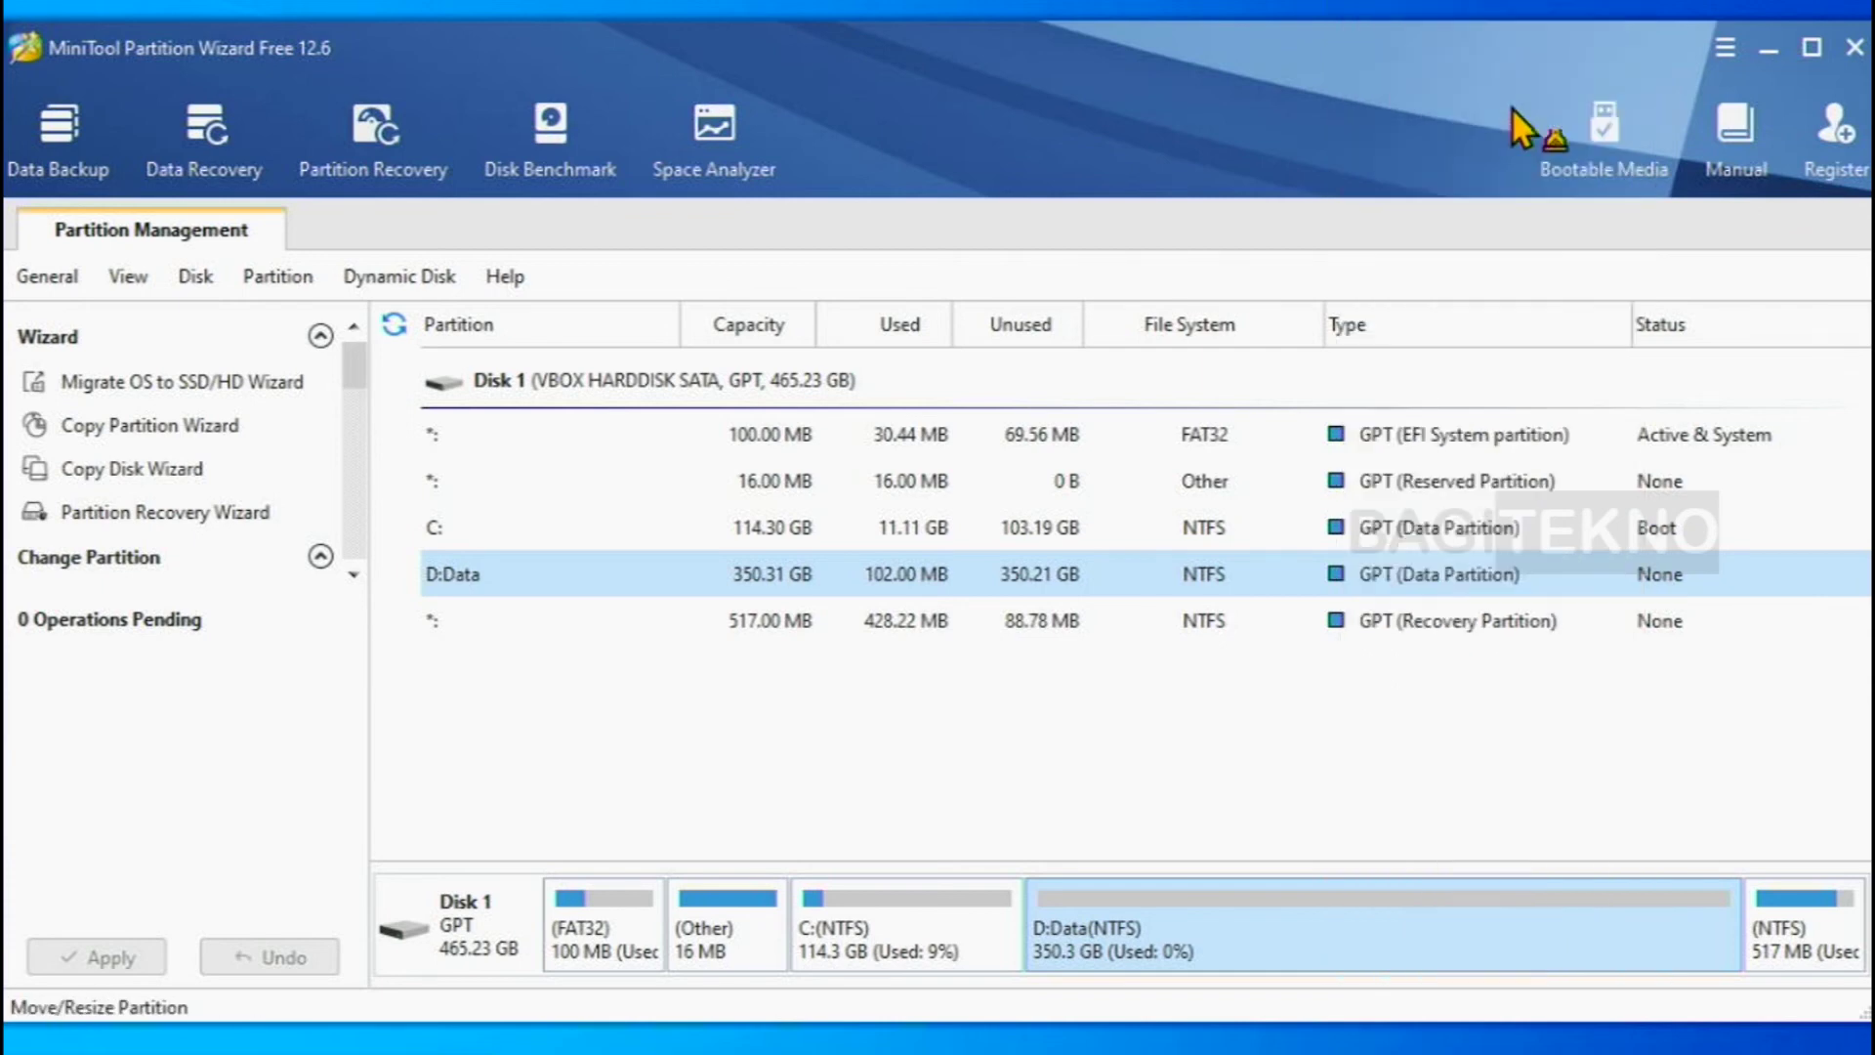
left_click(1513, 108)
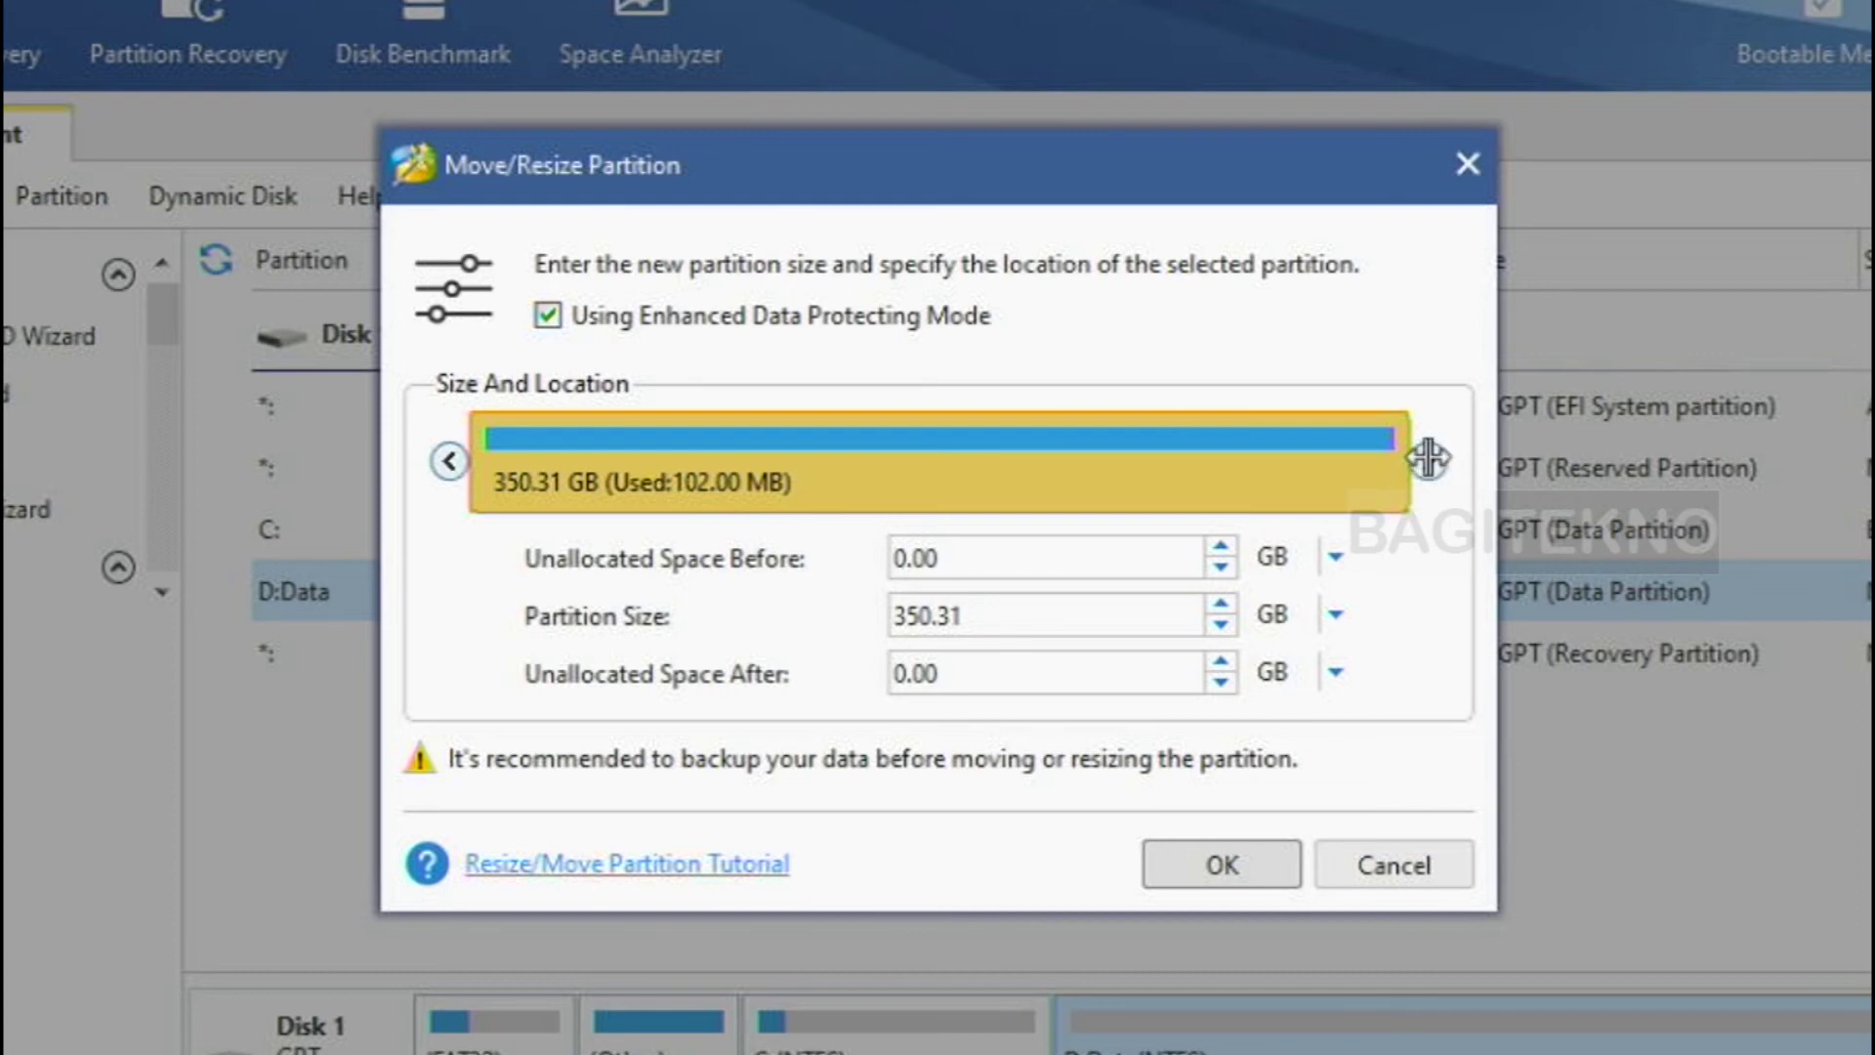
left_click_drag(1428, 457, 1055, 498)
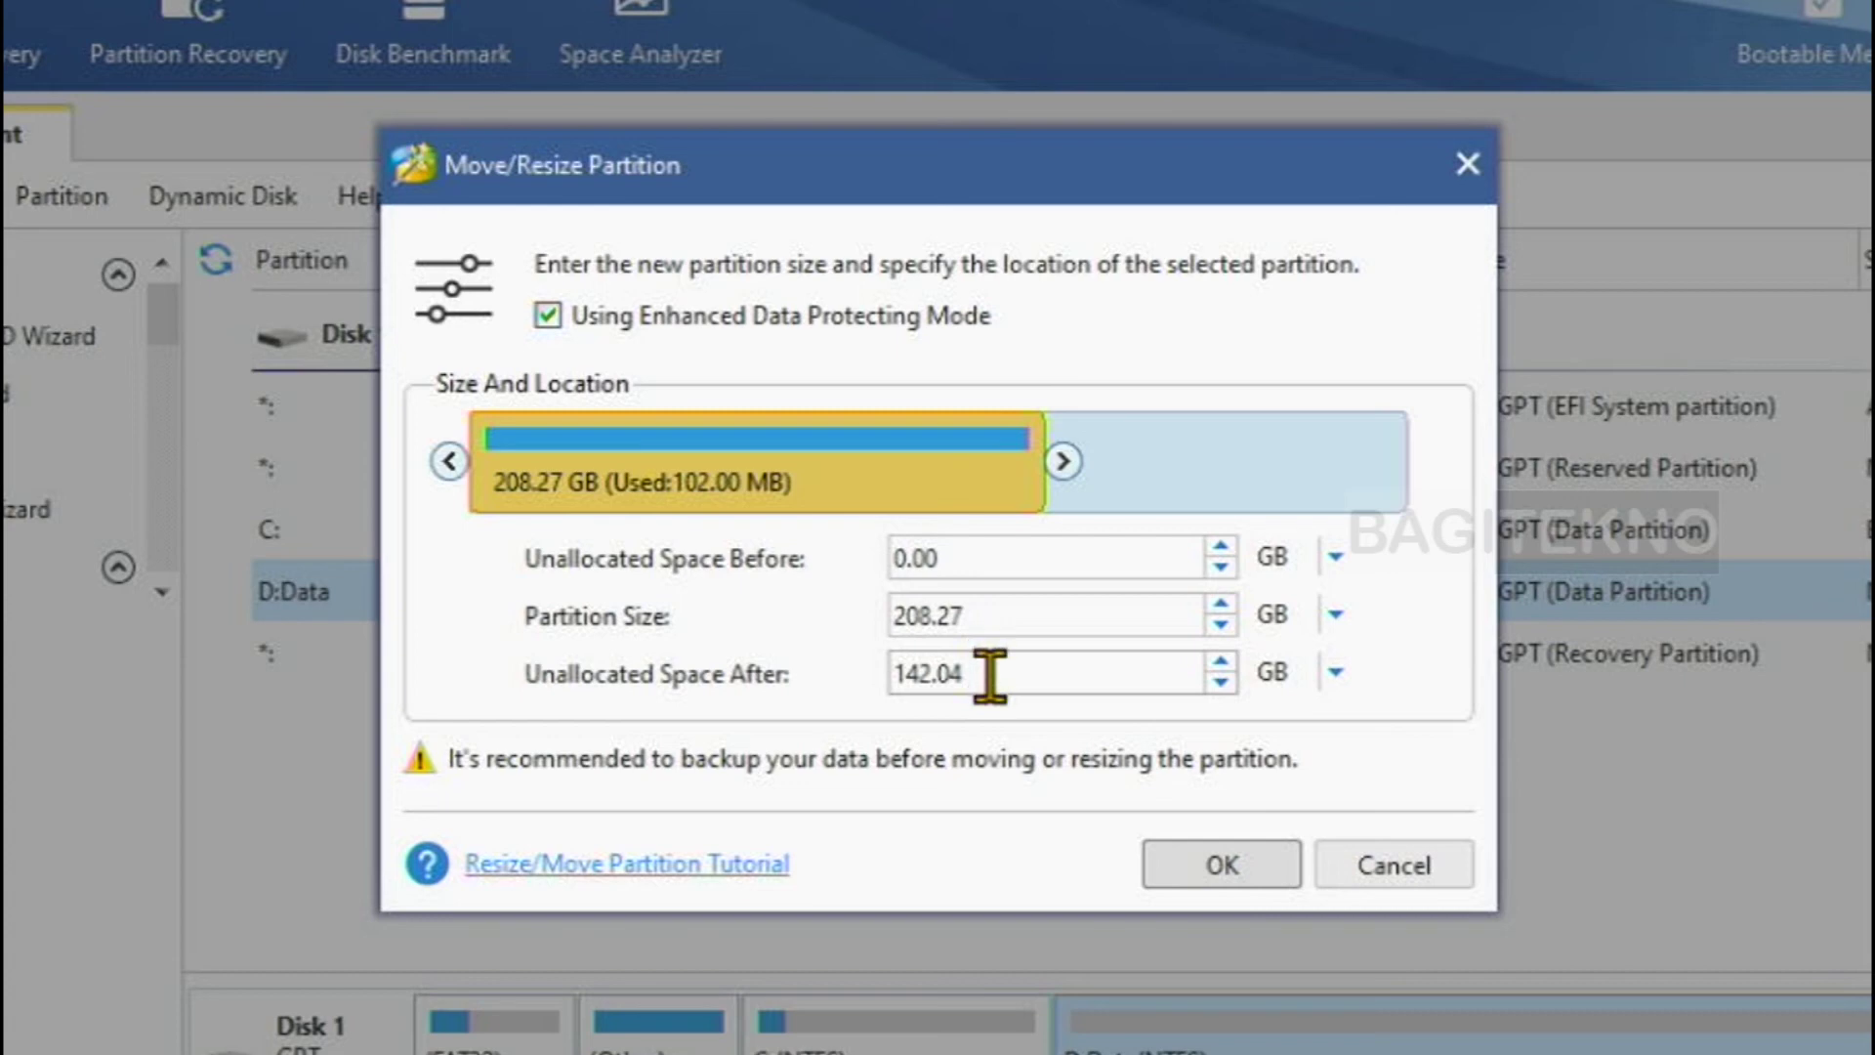
left_click_drag(1064, 459, 915, 454)
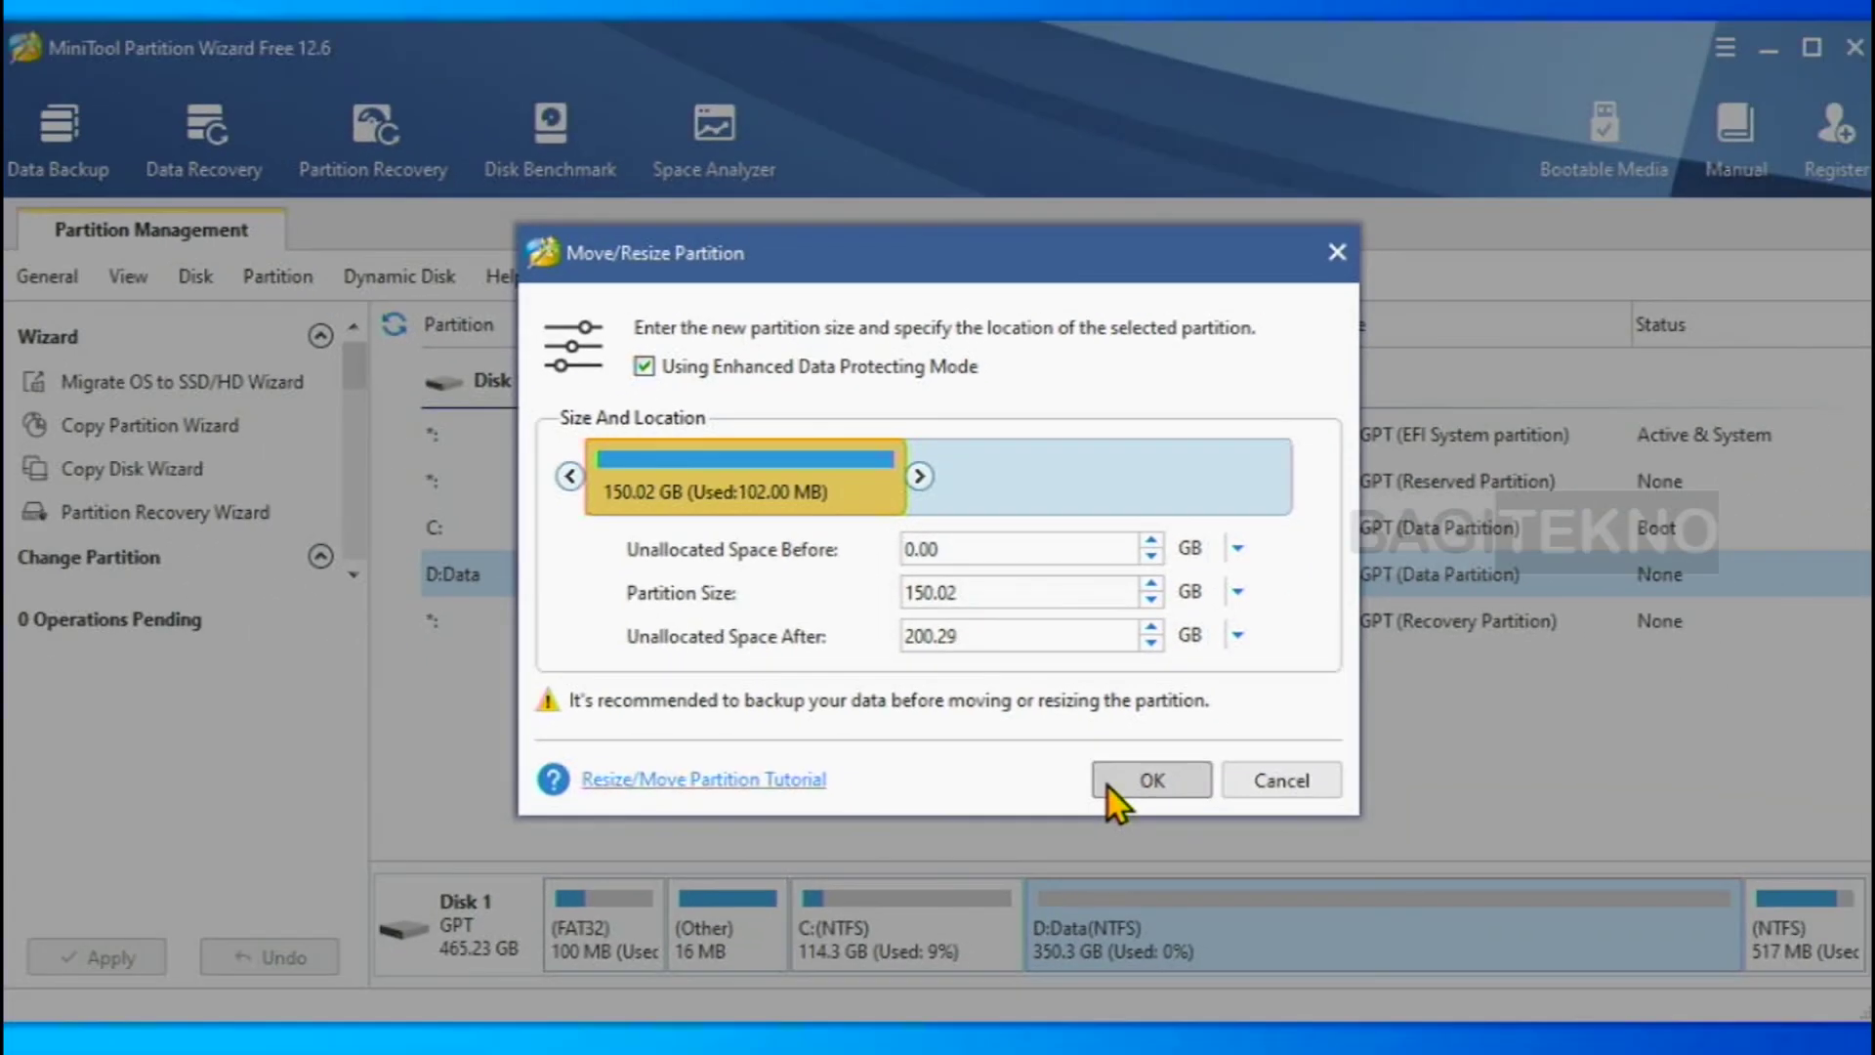
left_click(1123, 799)
- Create a primary NTFS partition labelled Multimedia with drive letter E: from the whole 200.29 GB unallocated space after D:
left_click(1477, 957)
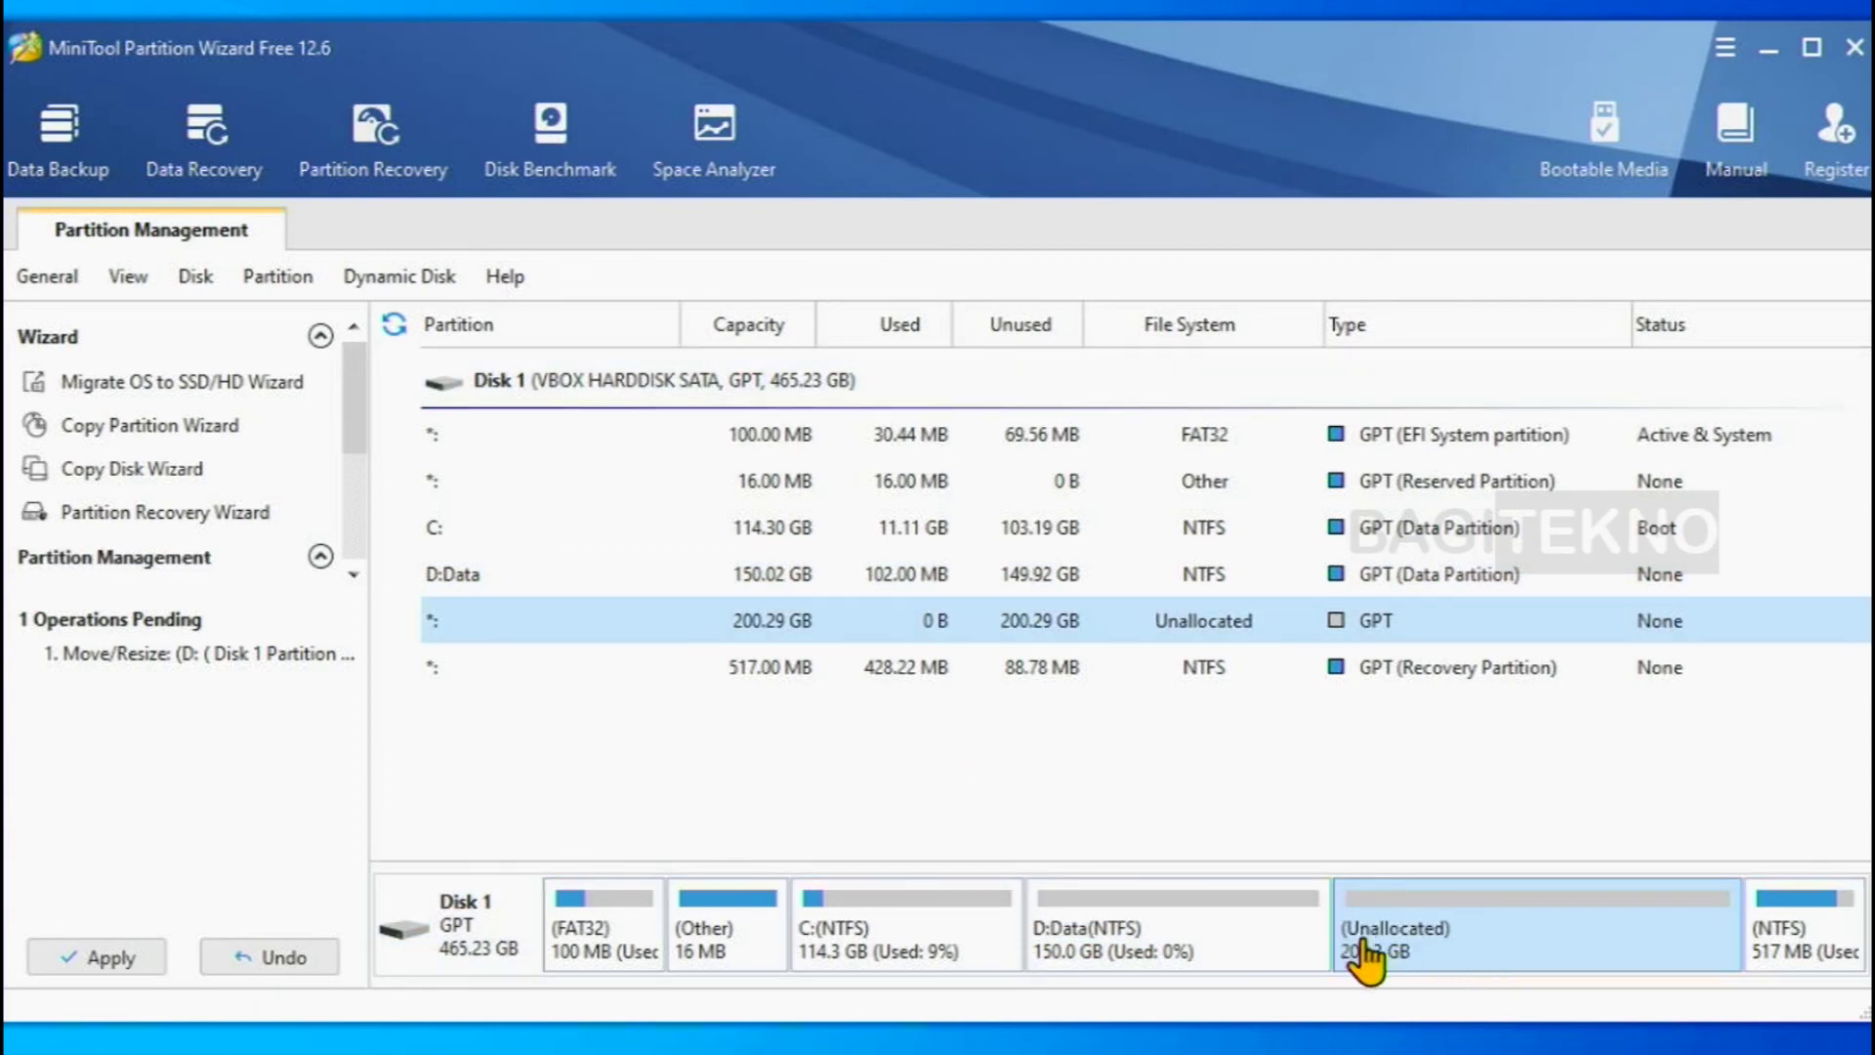
right_click(1495, 923)
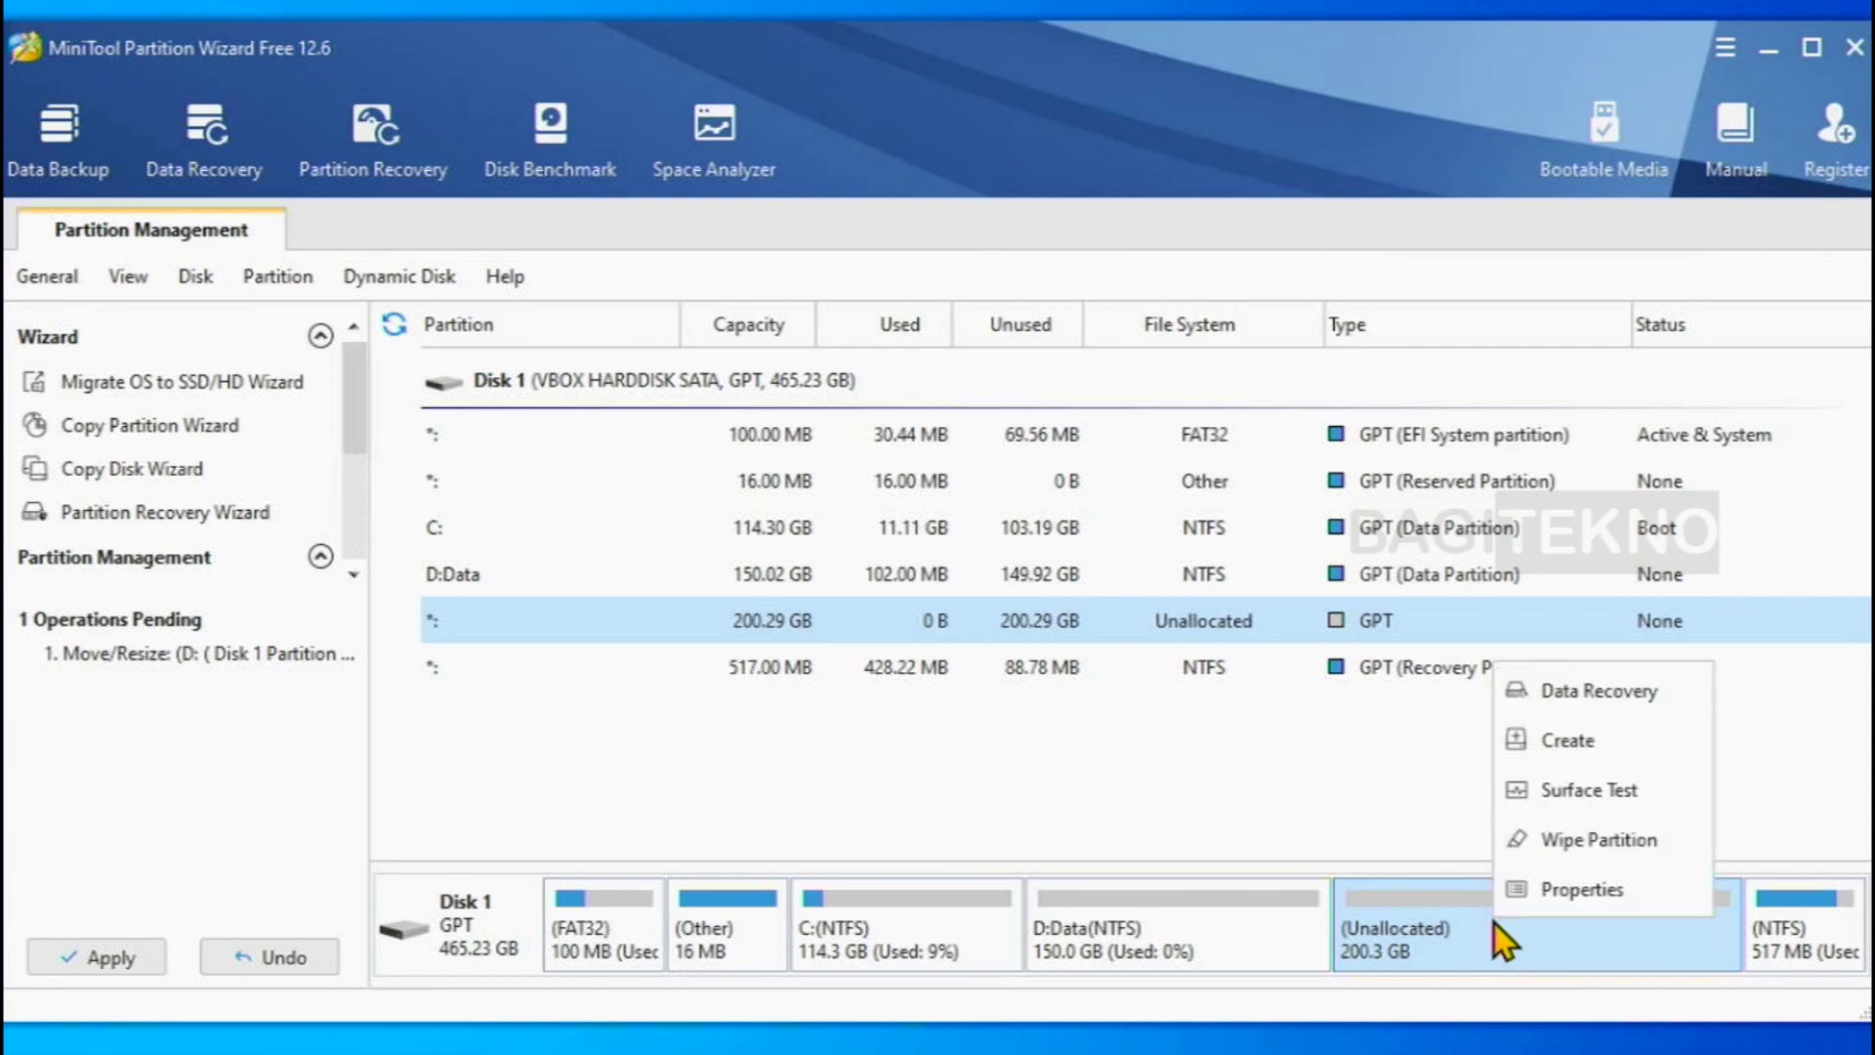
left_click(1611, 740)
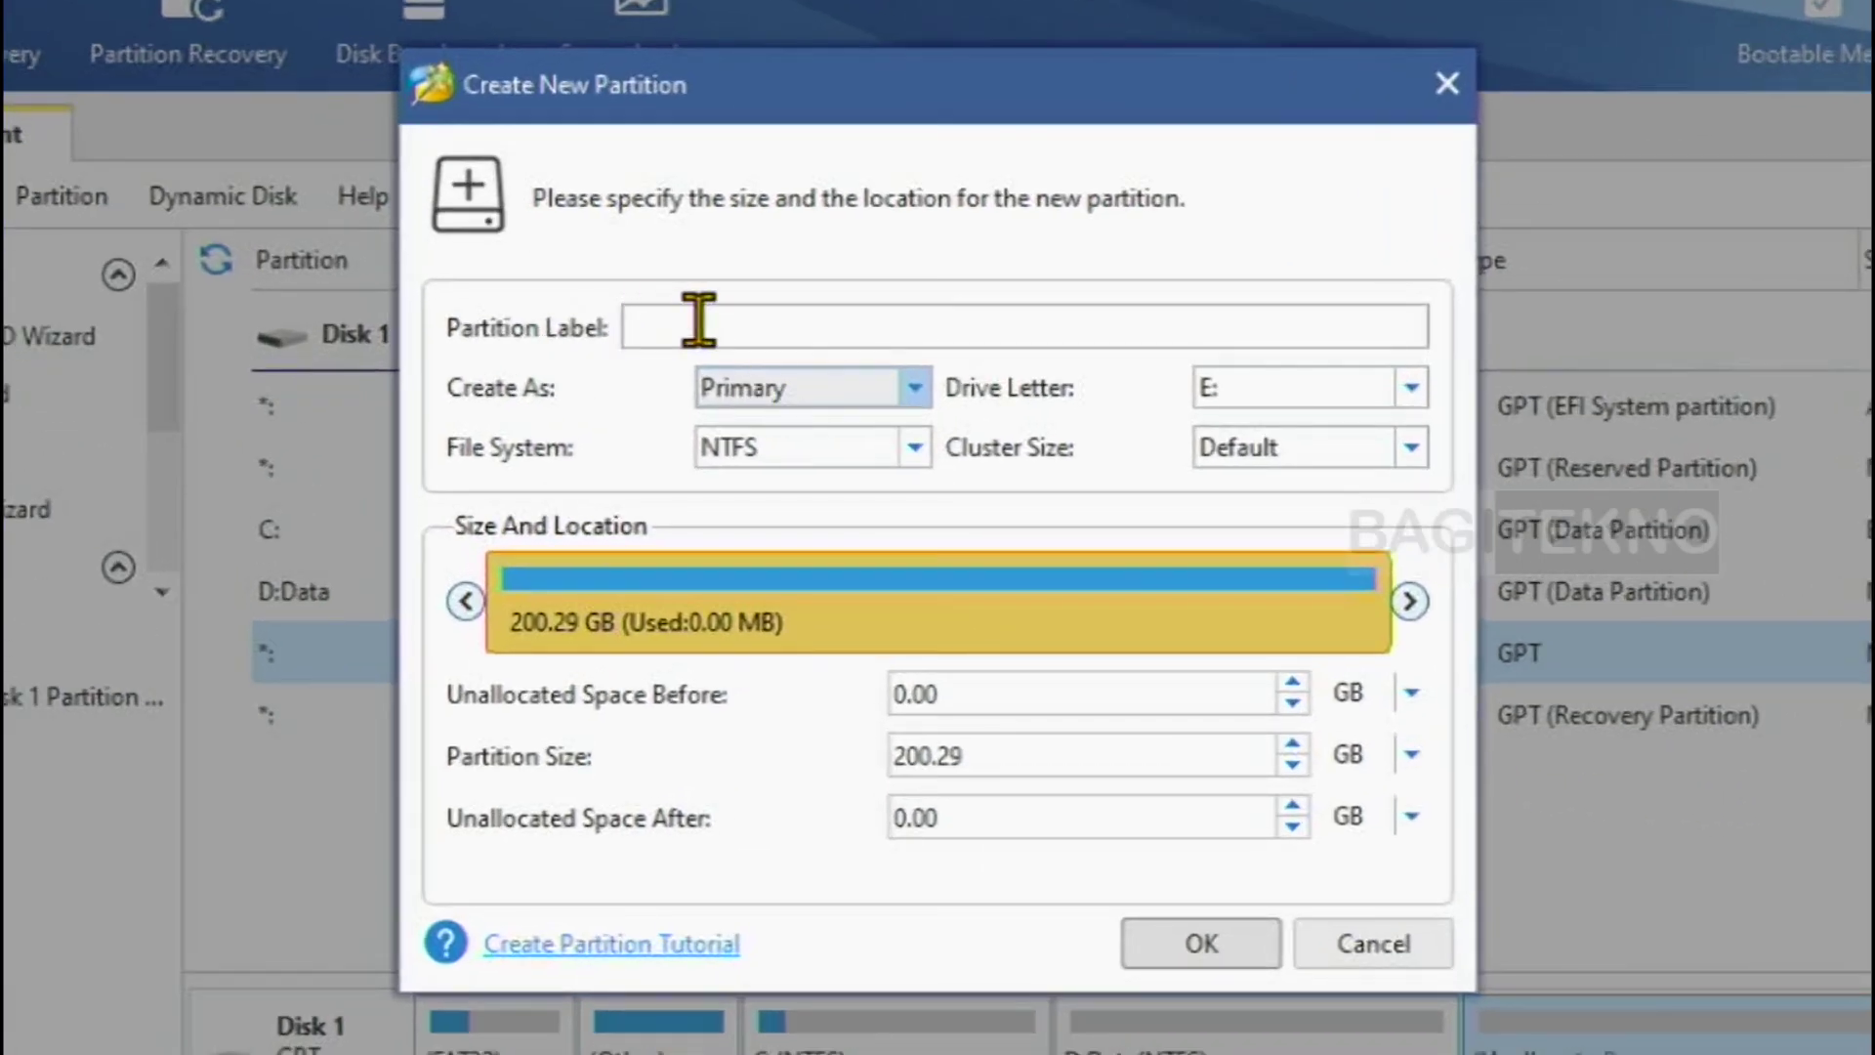
type("Multimedia")
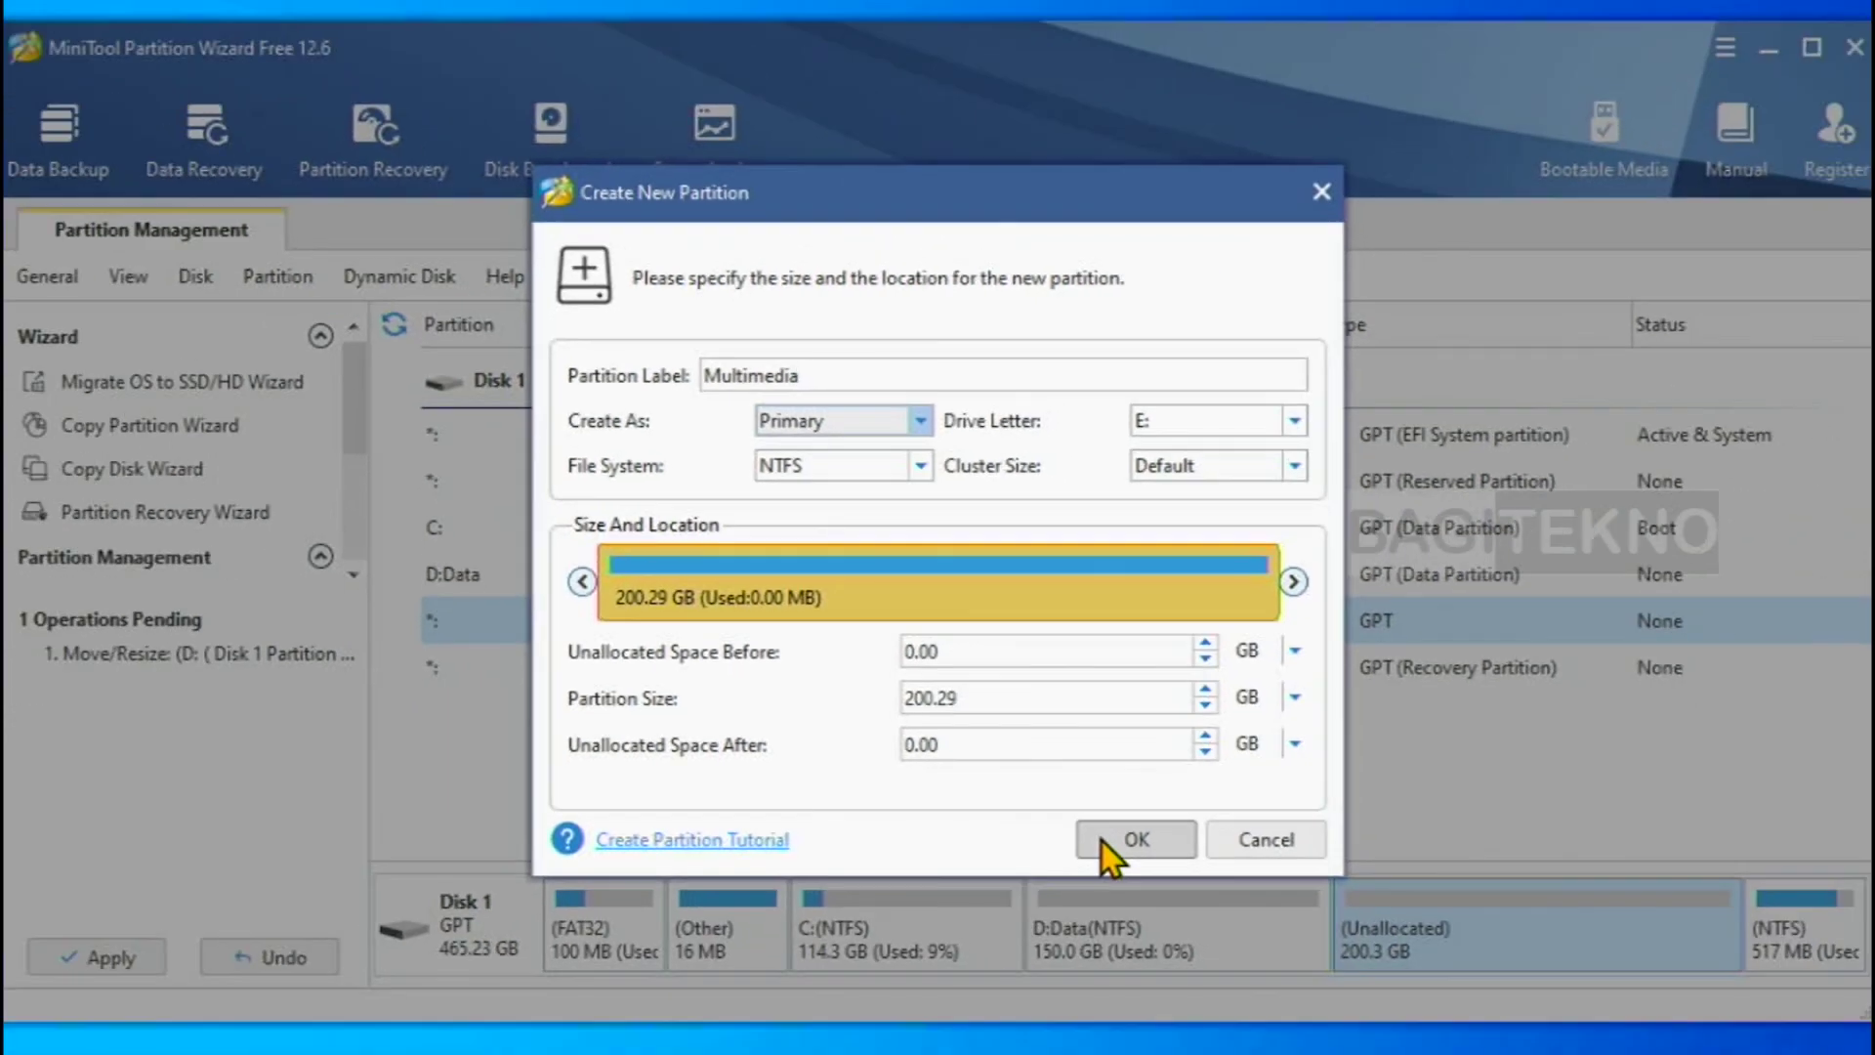
left_click(1154, 943)
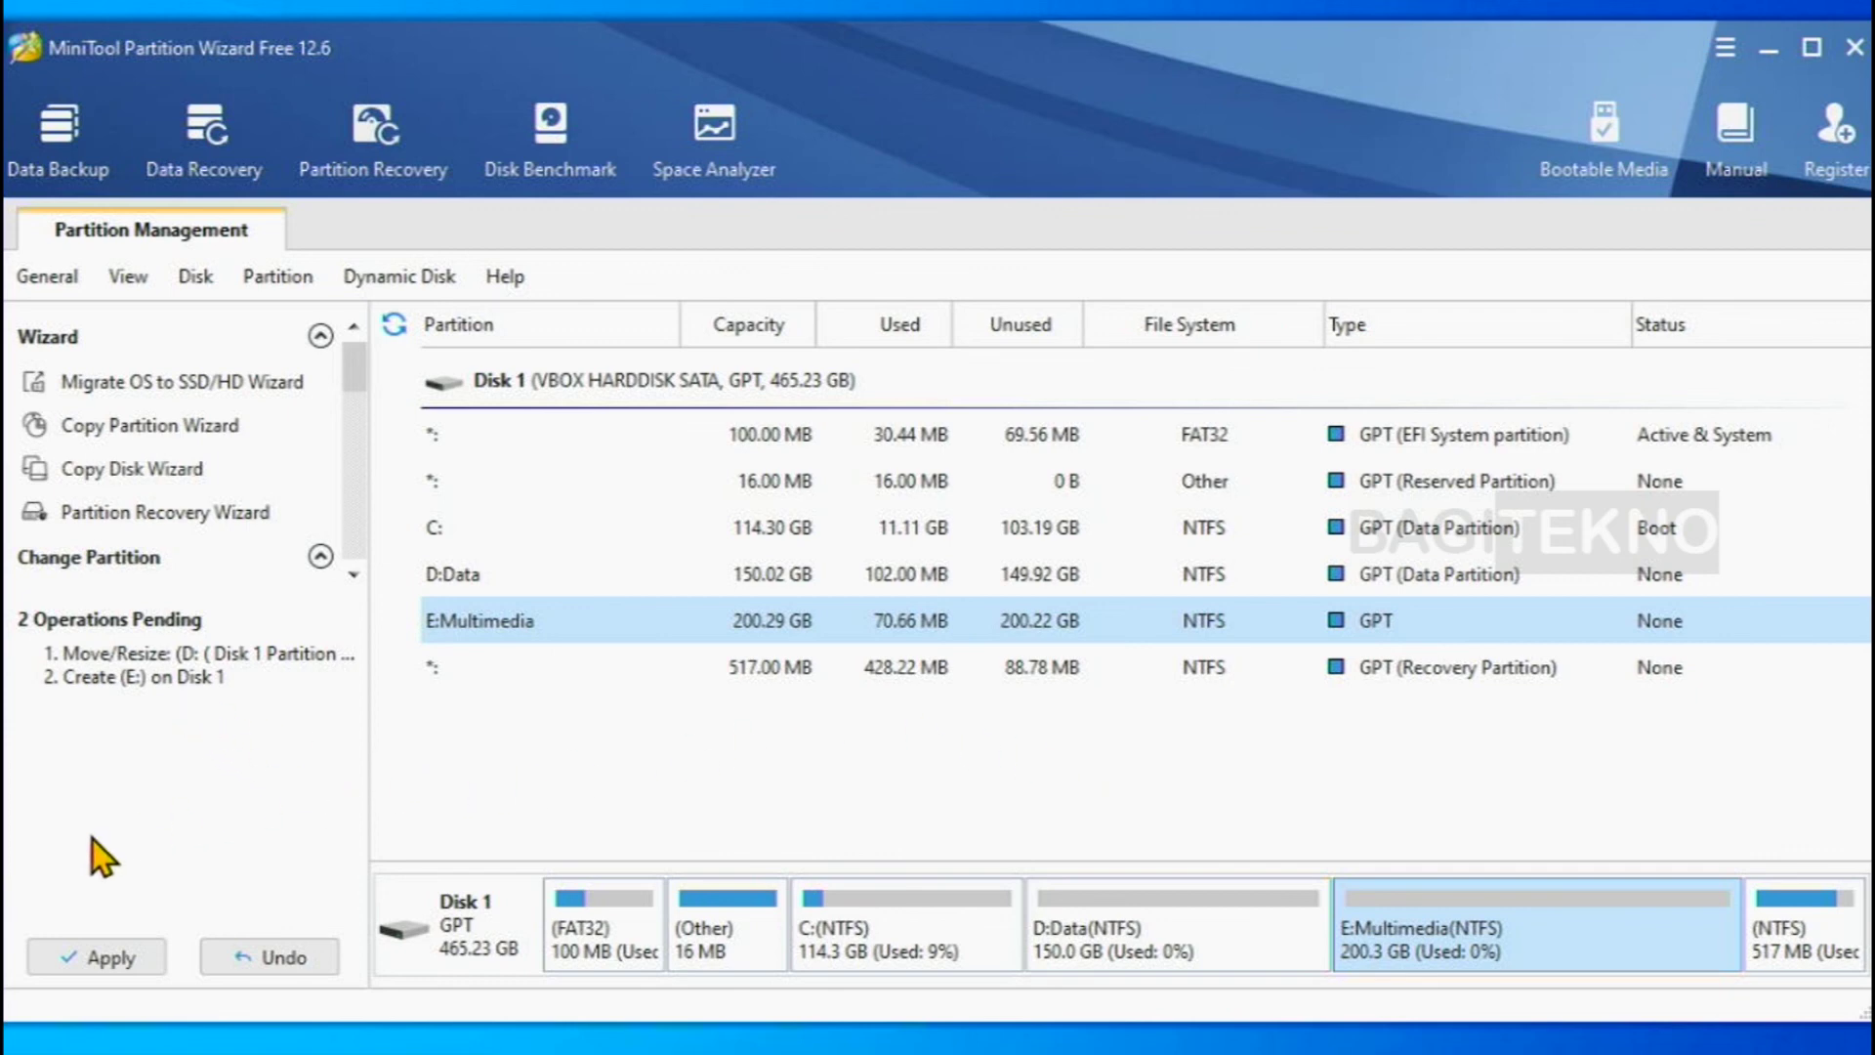
- Apply the pending resize of D: and creation of E:, and dismiss the completion message
left_click(51, 957)
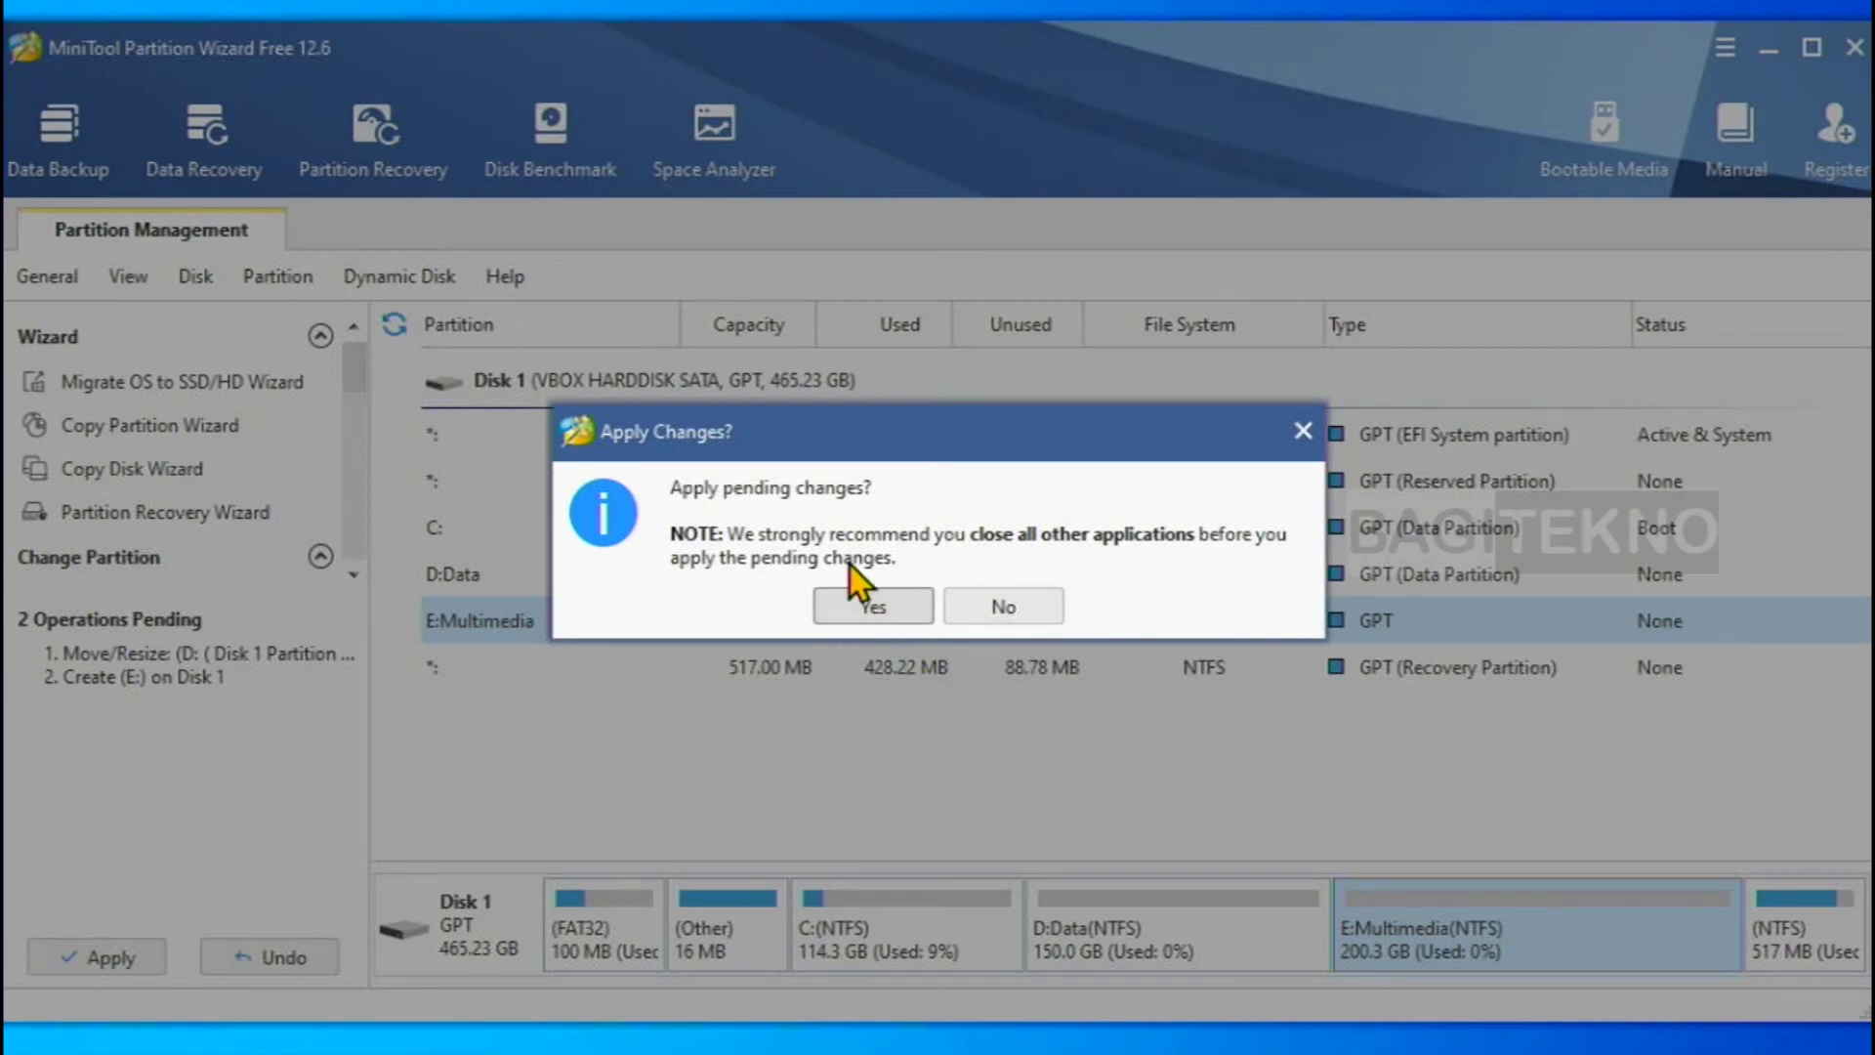
left_click(829, 612)
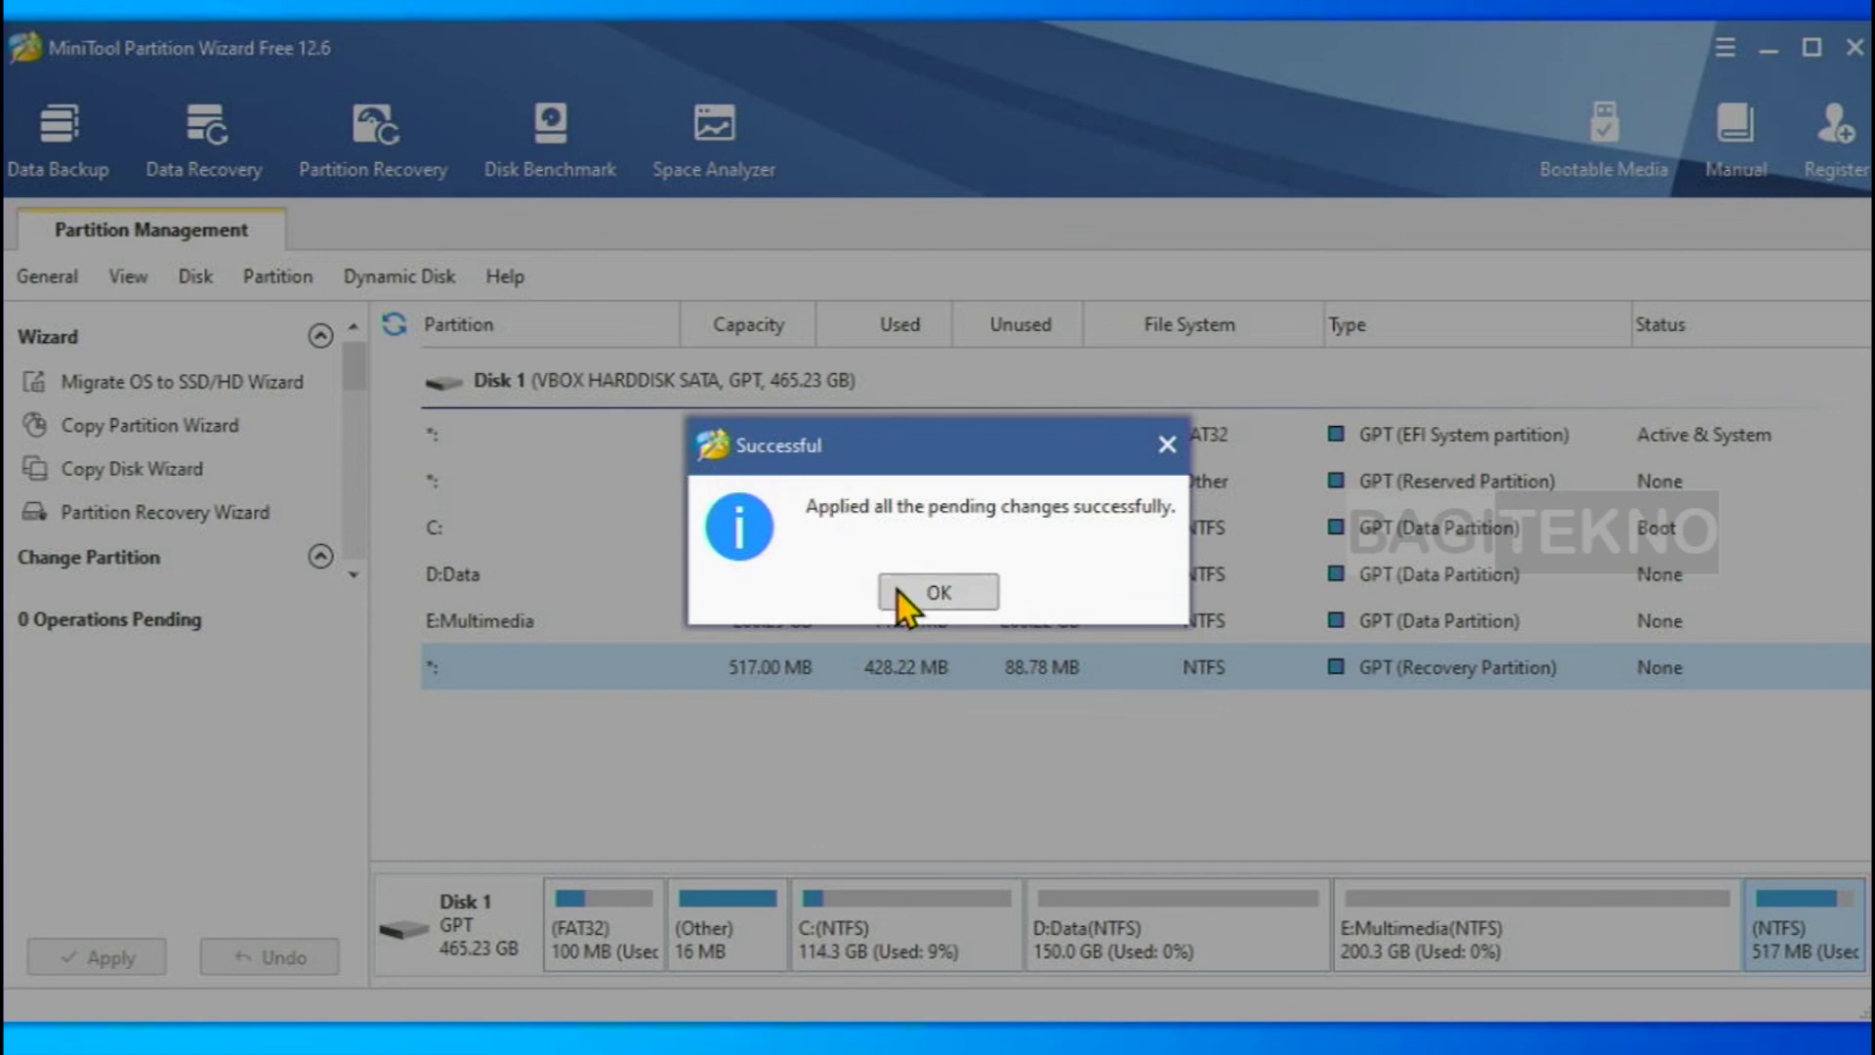
left_click(938, 592)
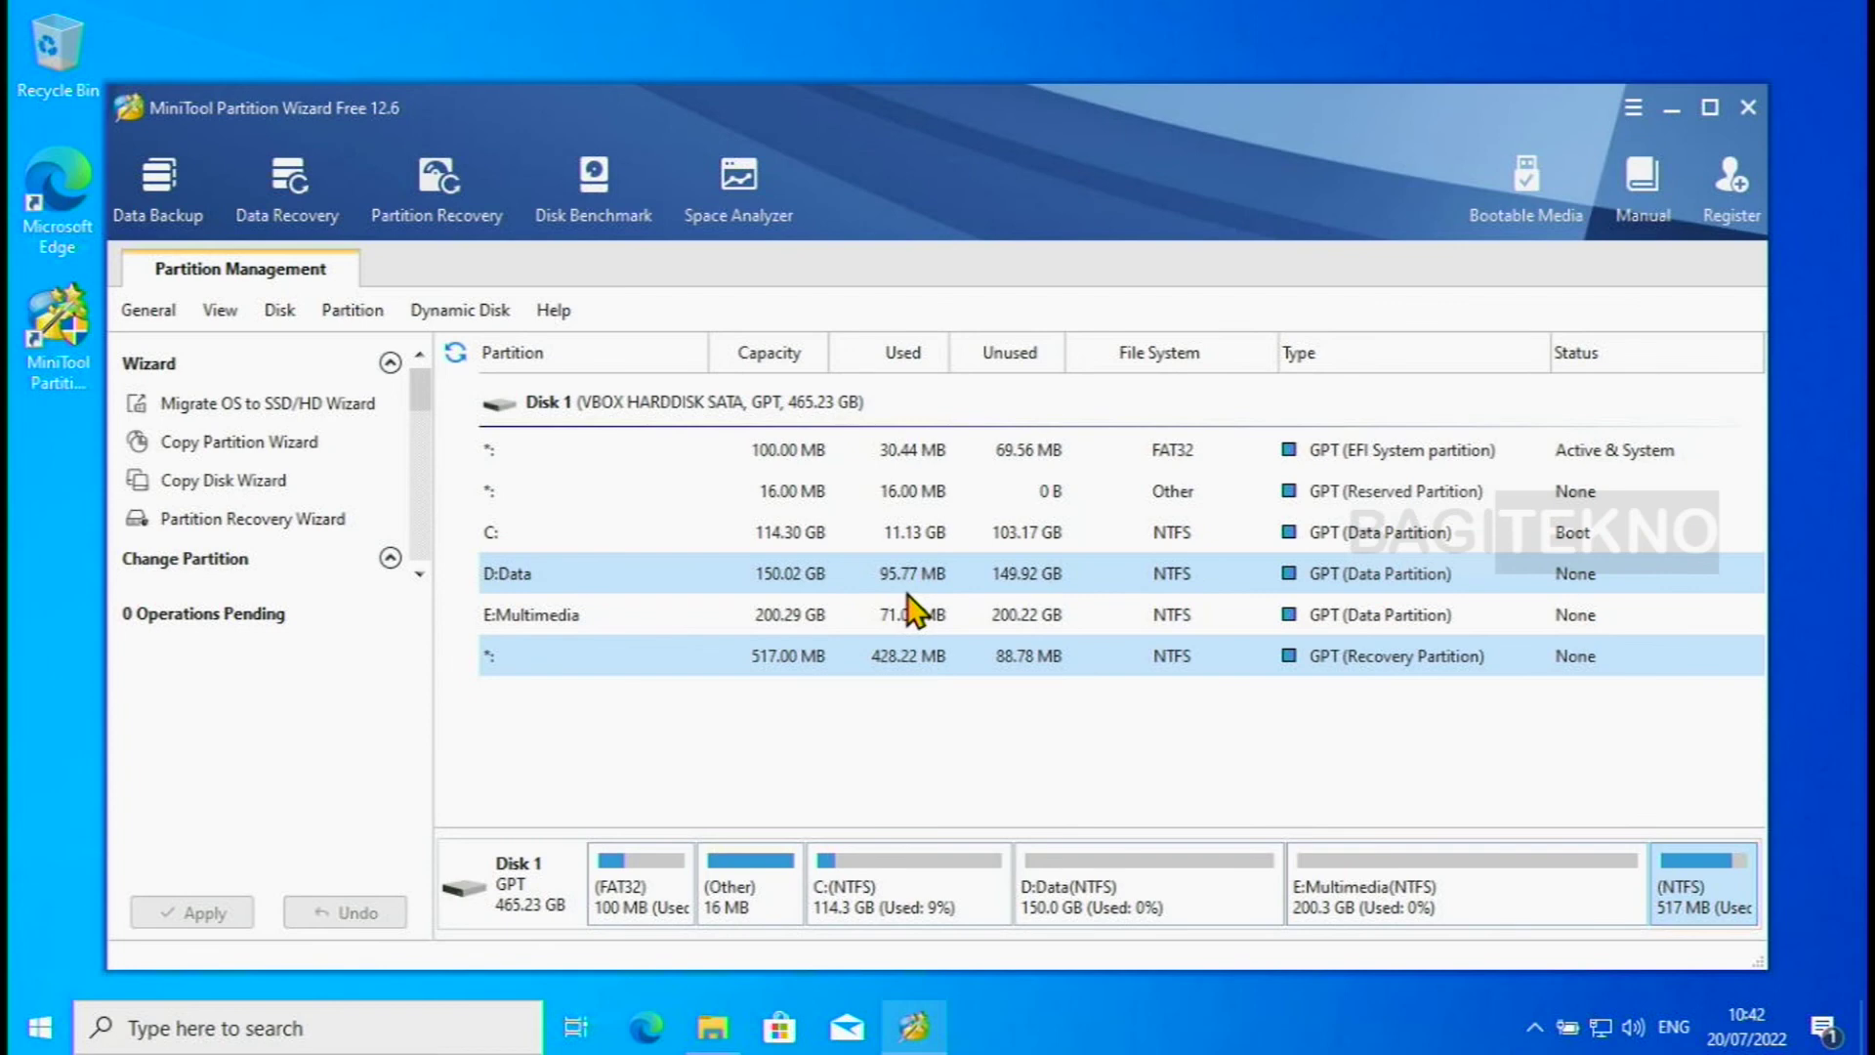
- Examine the capacity and free space of the C:, D: and E: drives under This PC in File Explorer, and close the window
left_click(711, 1030)
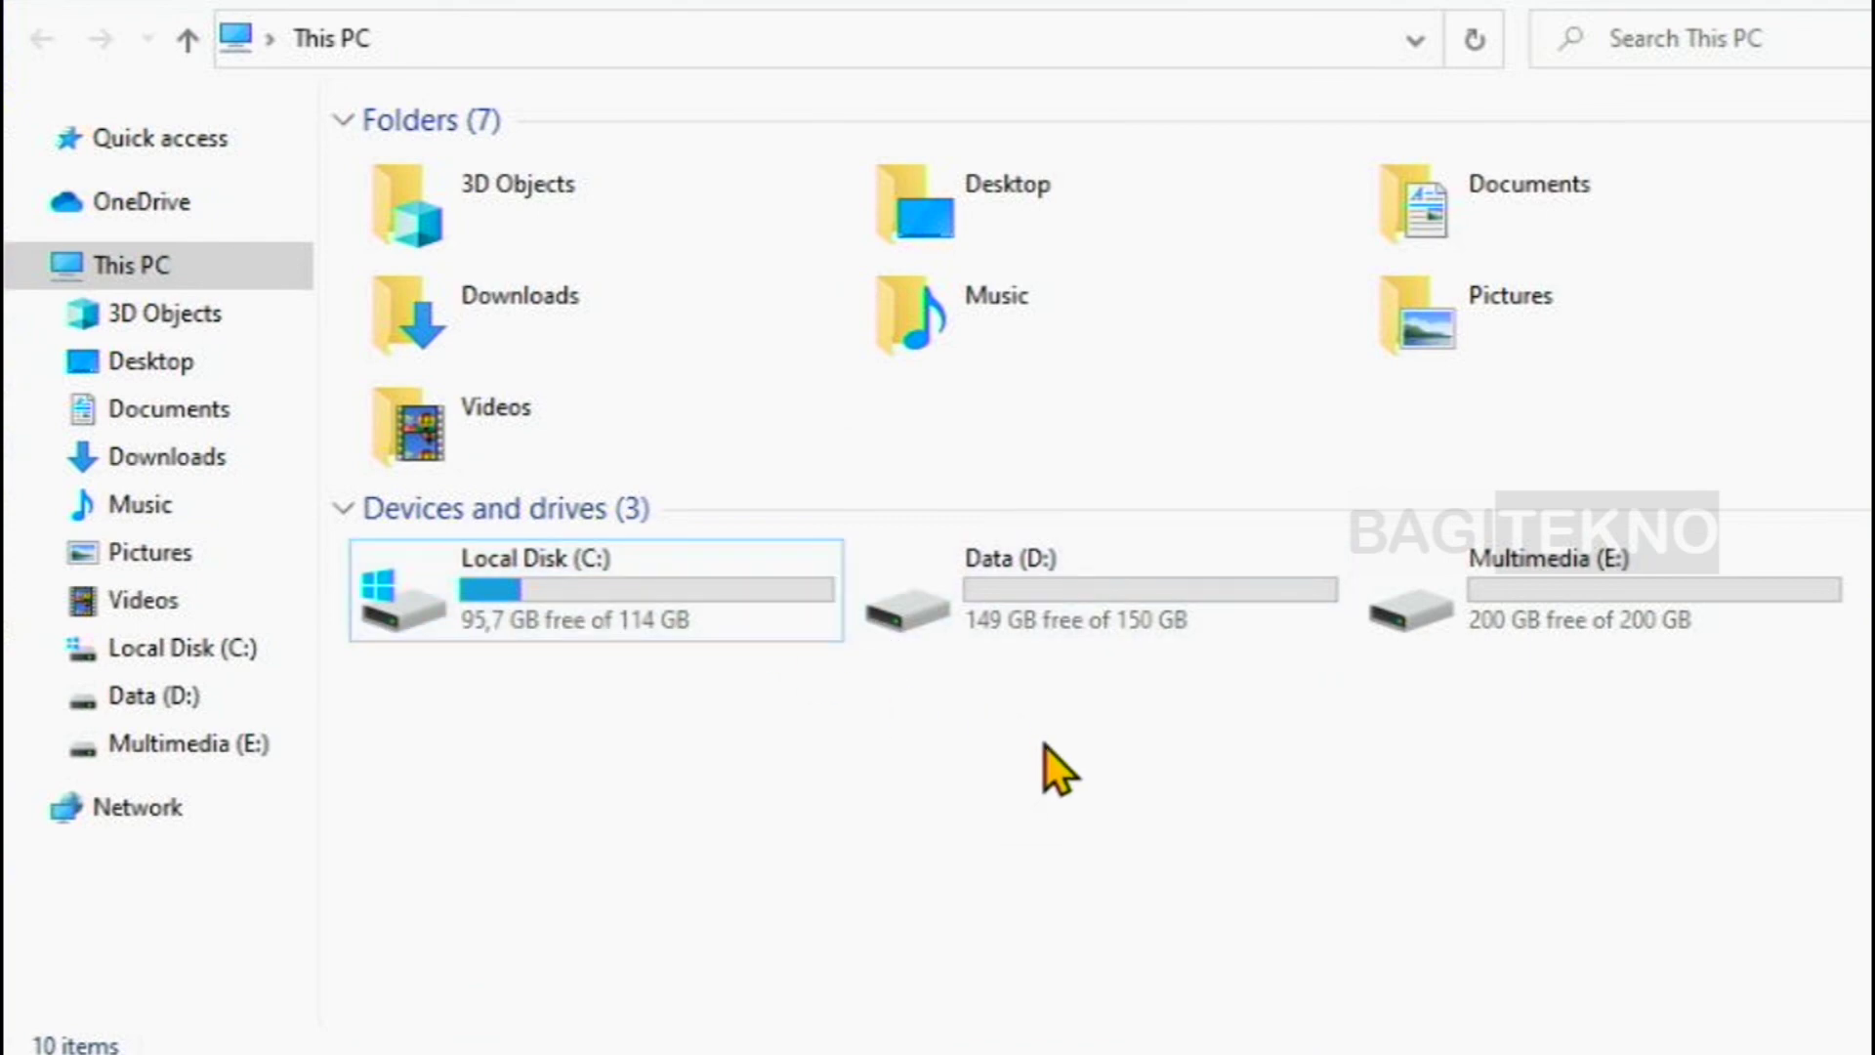
left_click(683, 576)
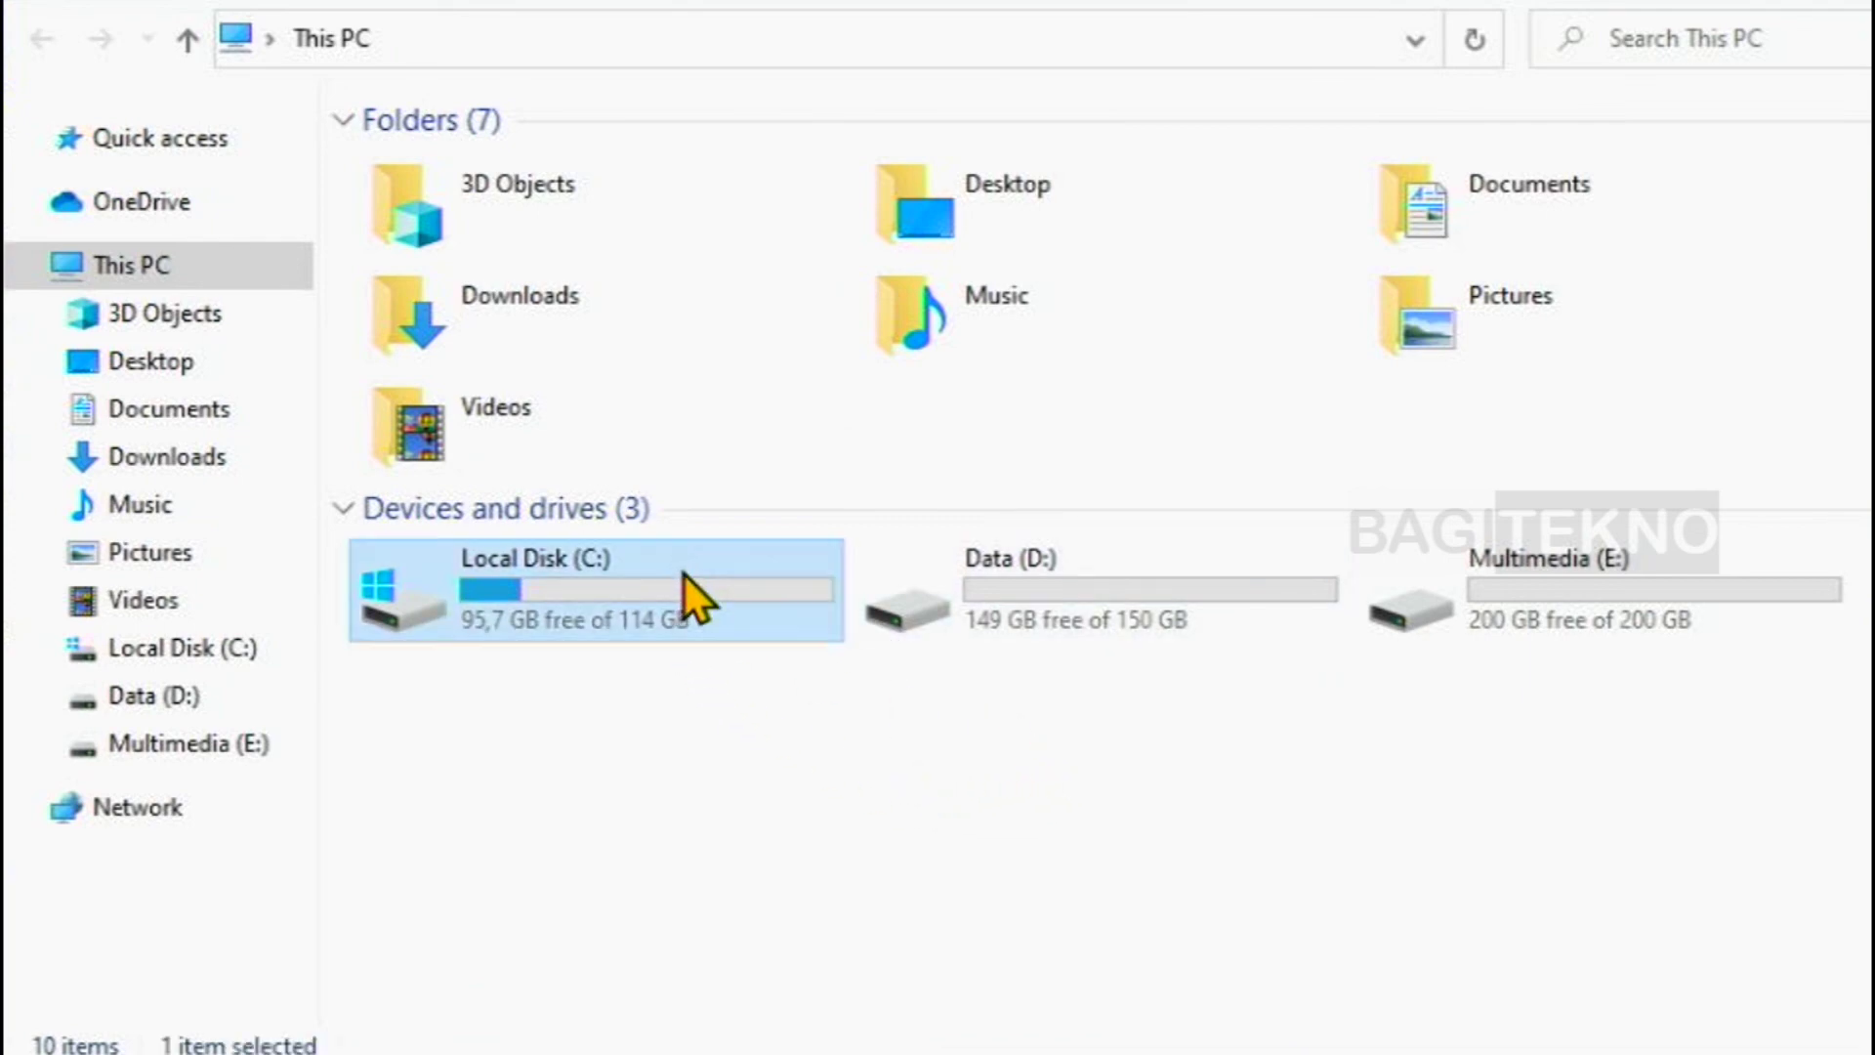
left_click(1050, 604)
left_click(1513, 605)
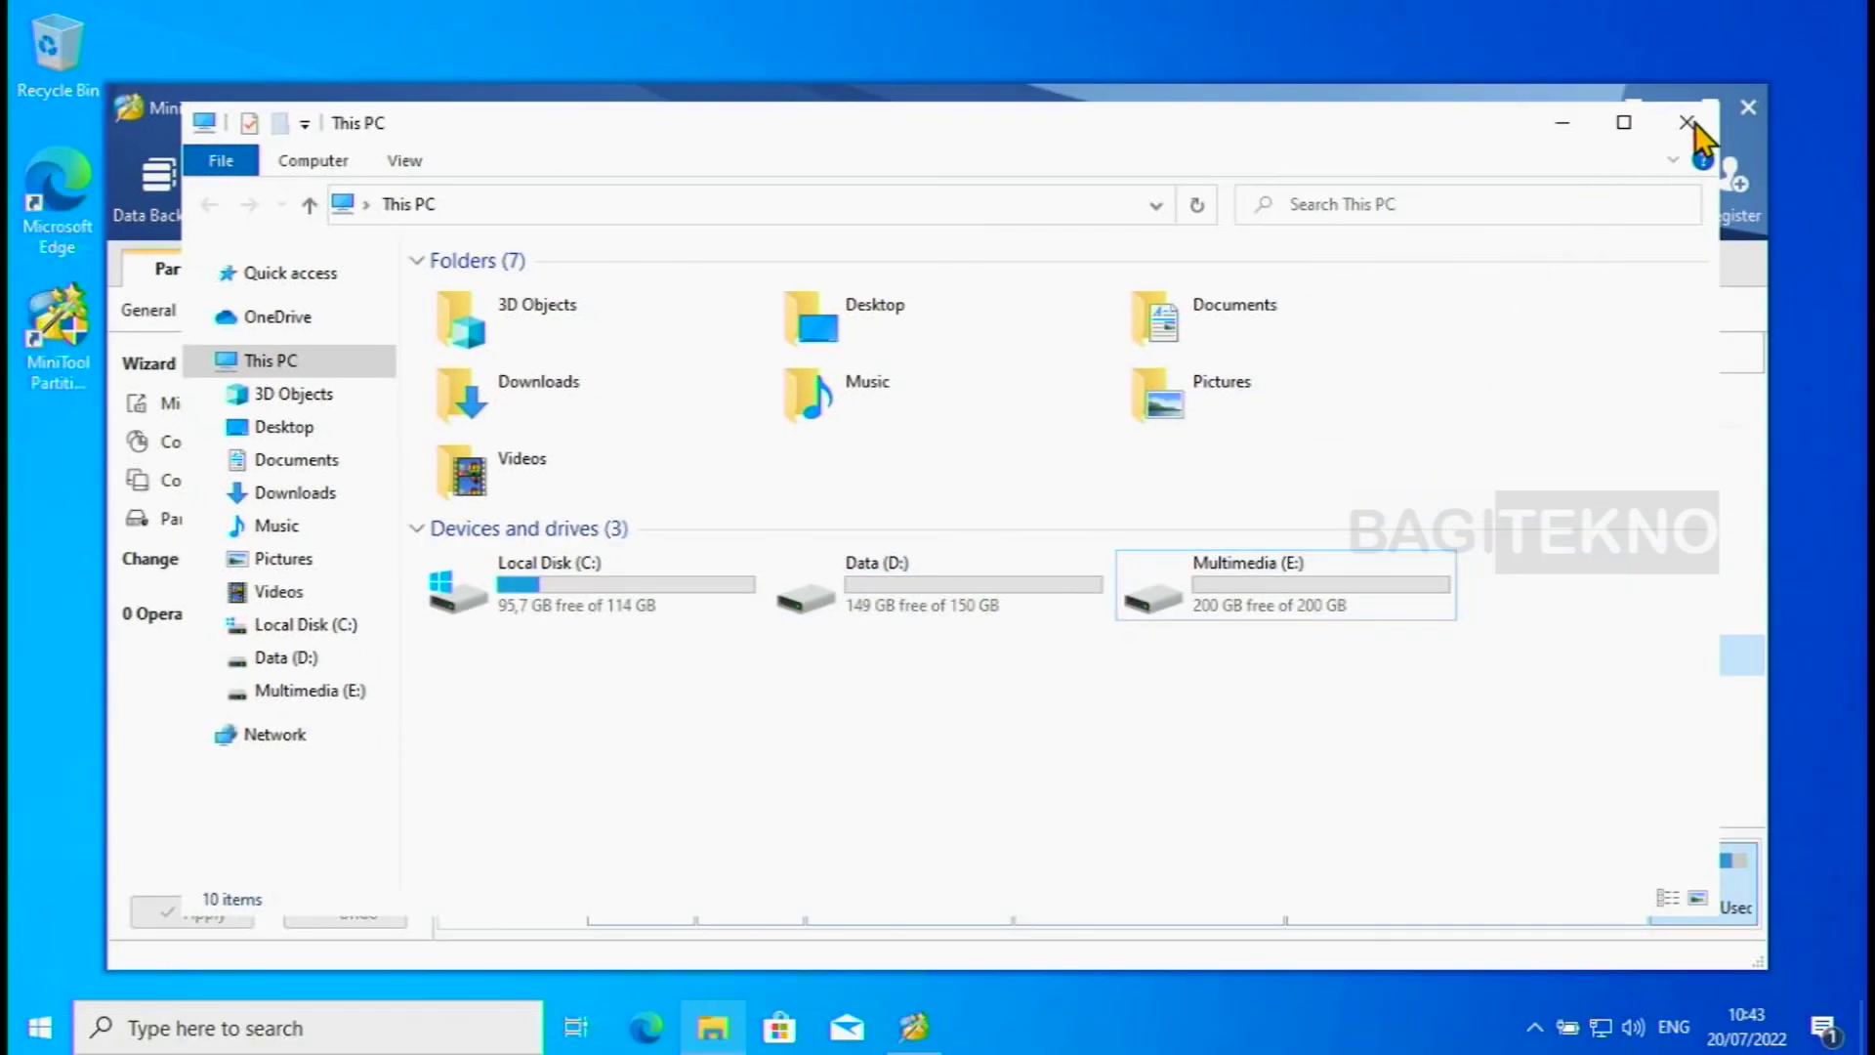
left_click(1690, 123)
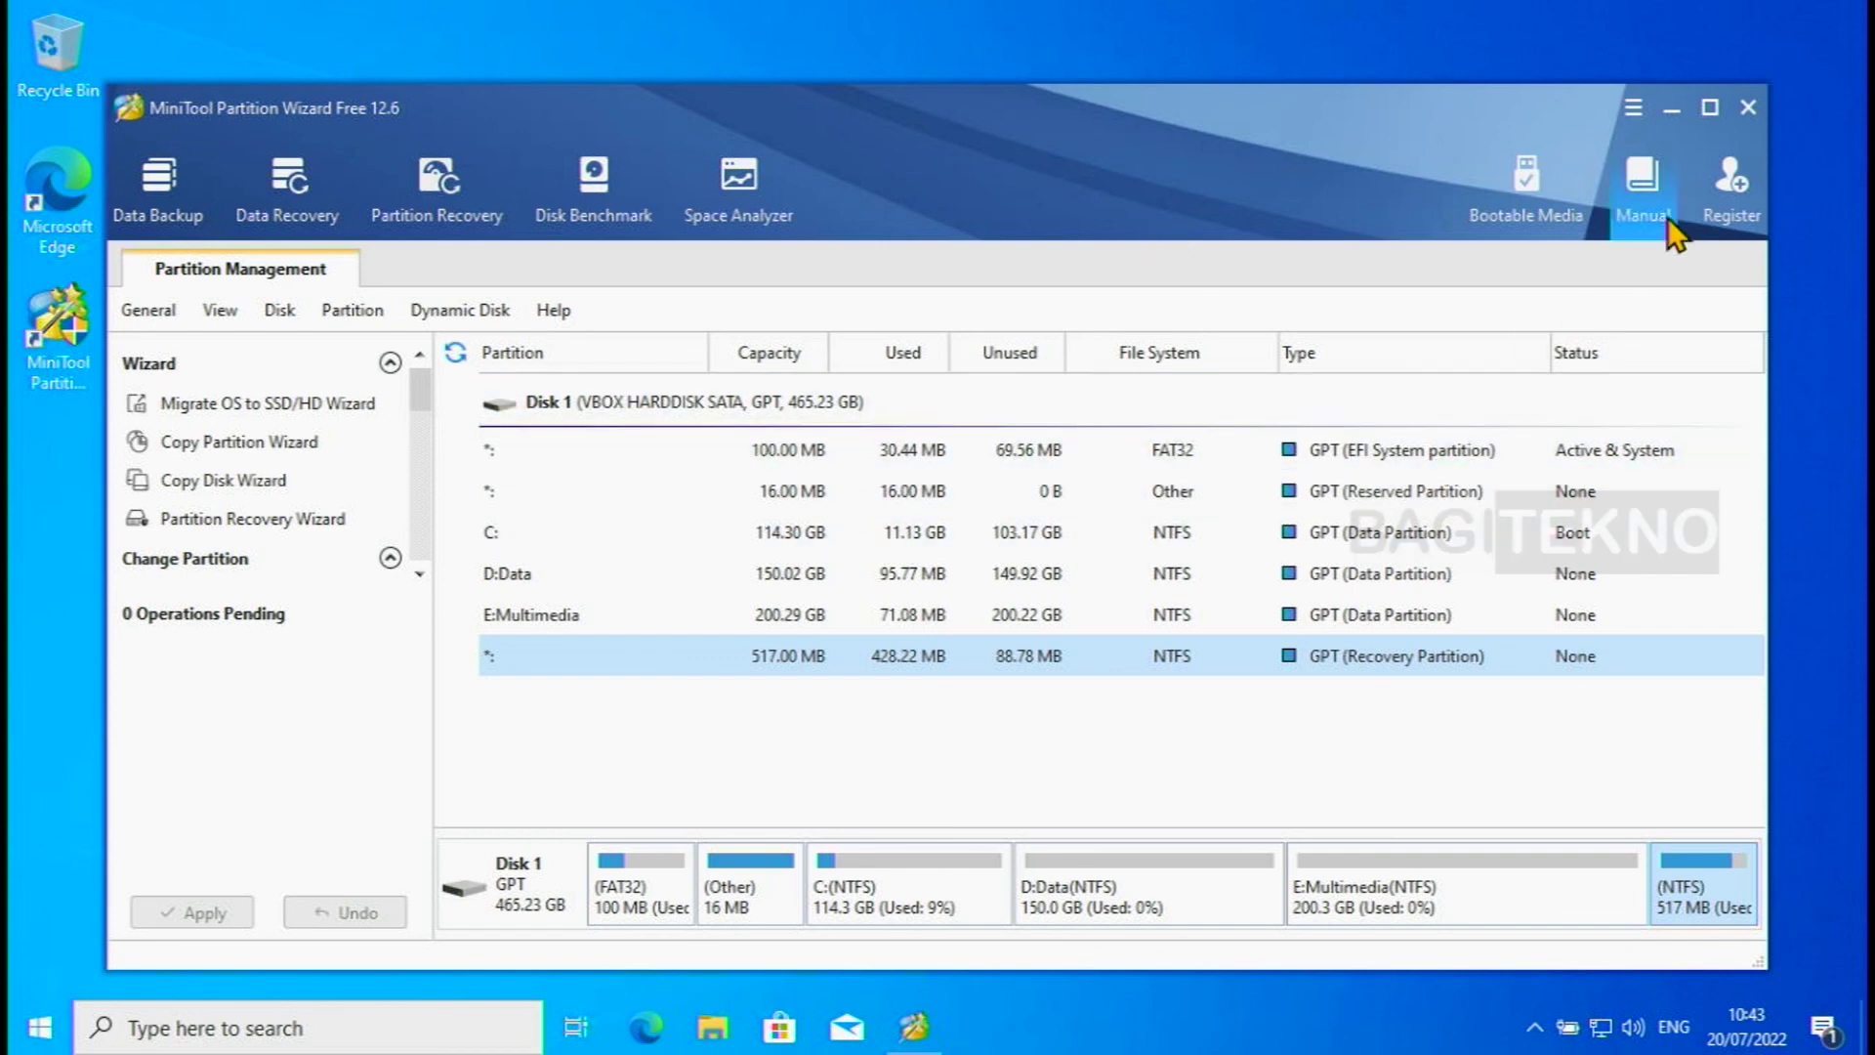
- Quit MiniTool Partition Wizard and refresh the Windows desktop
left_click(1755, 100)
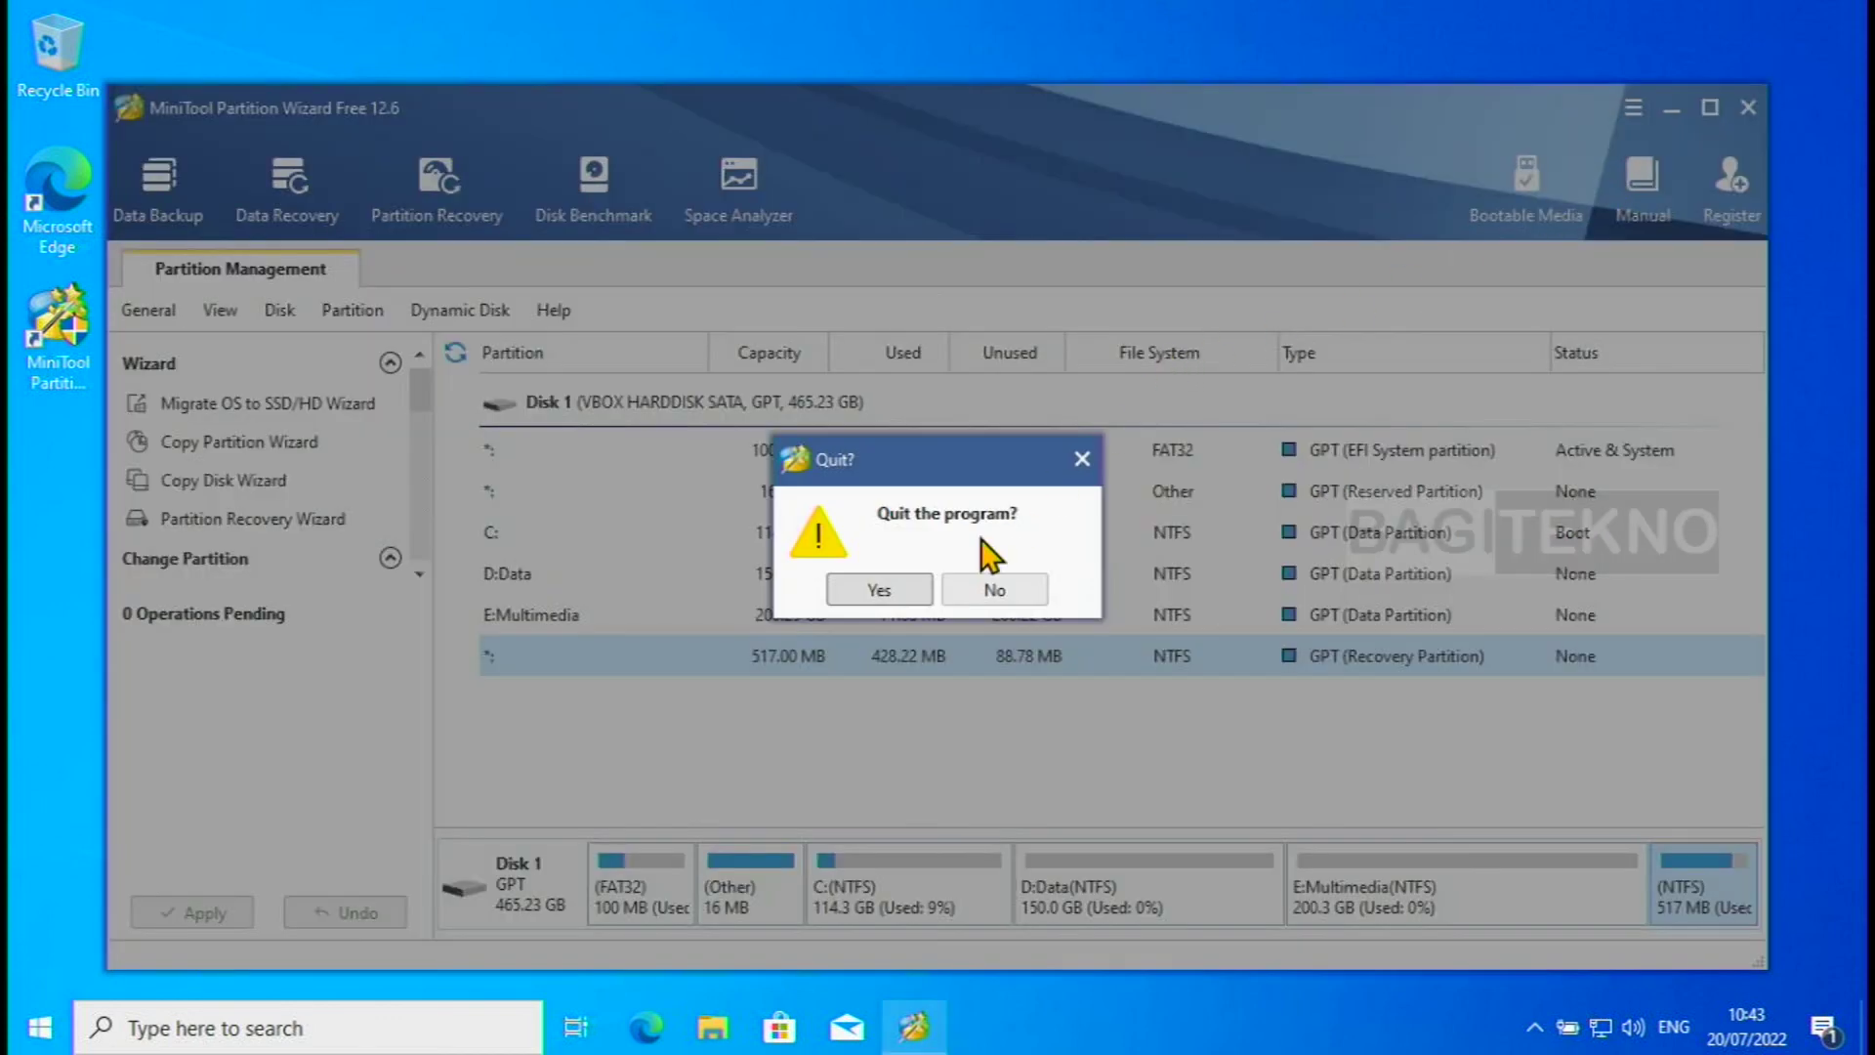
left_click(901, 596)
right_click(863, 319)
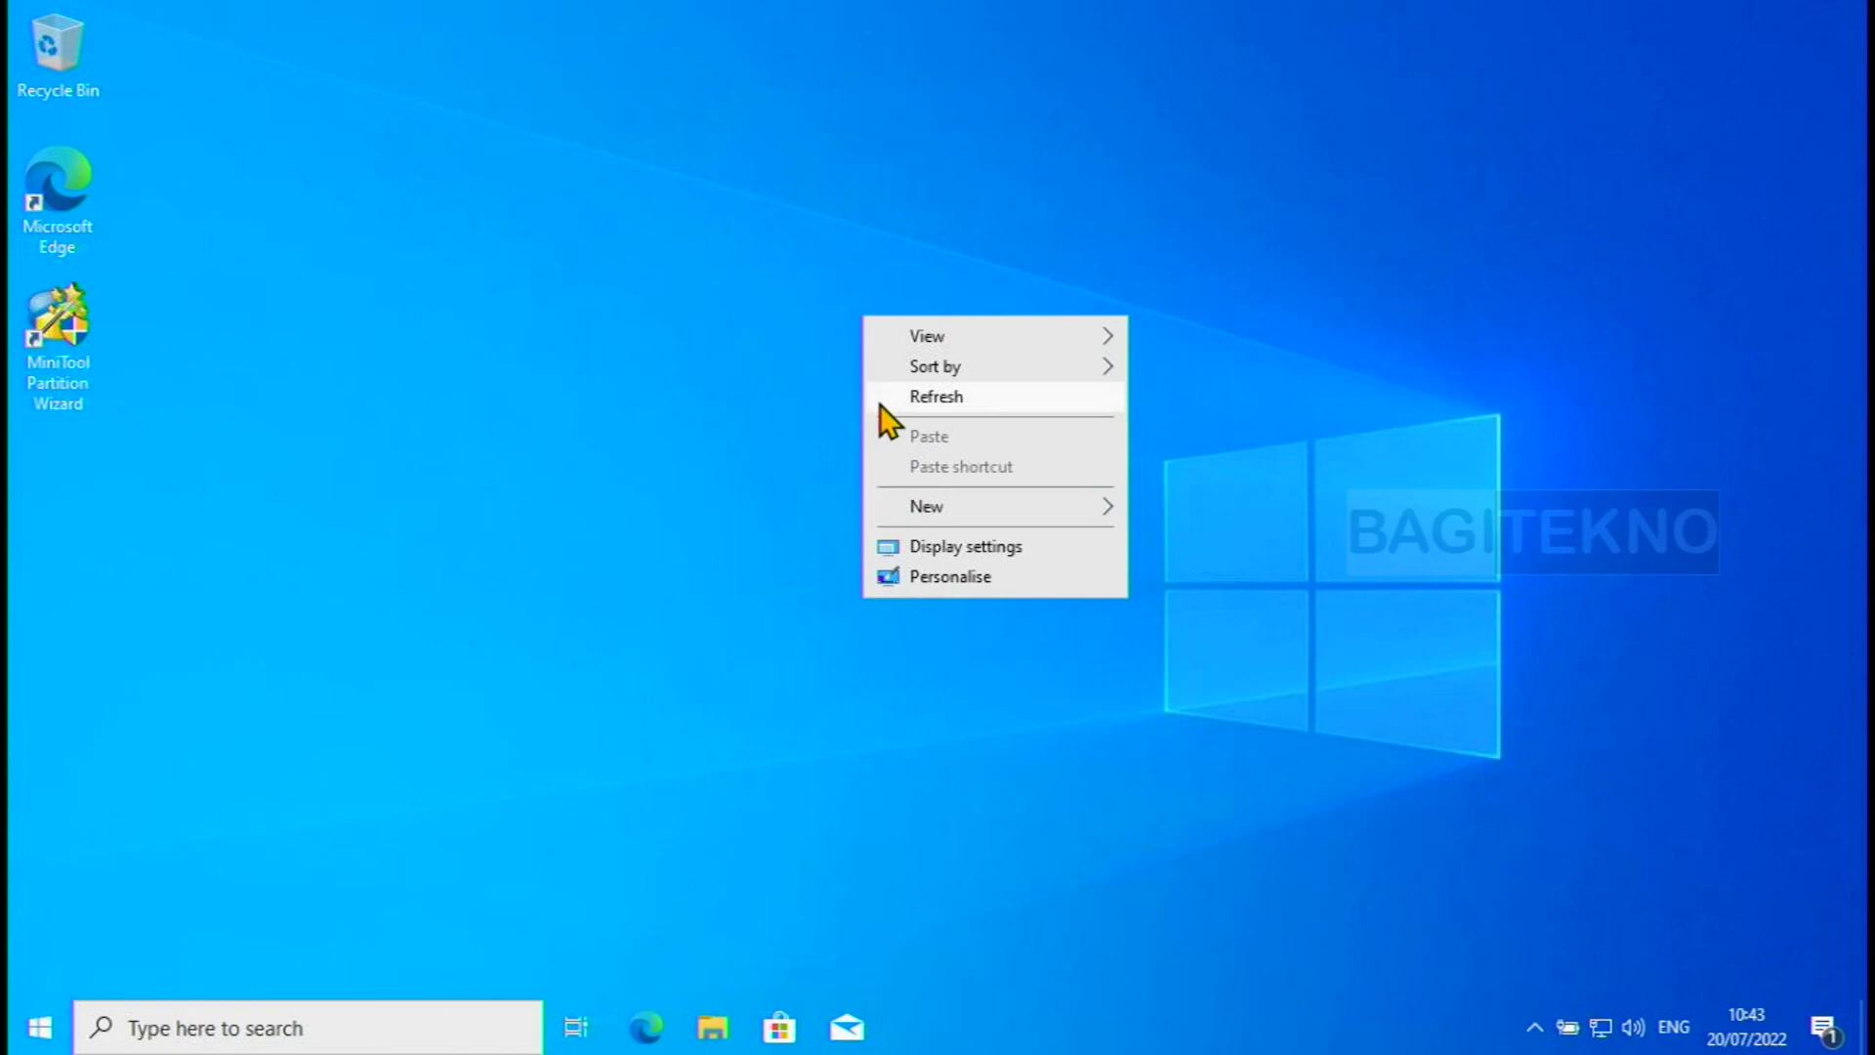
left_click(881, 405)
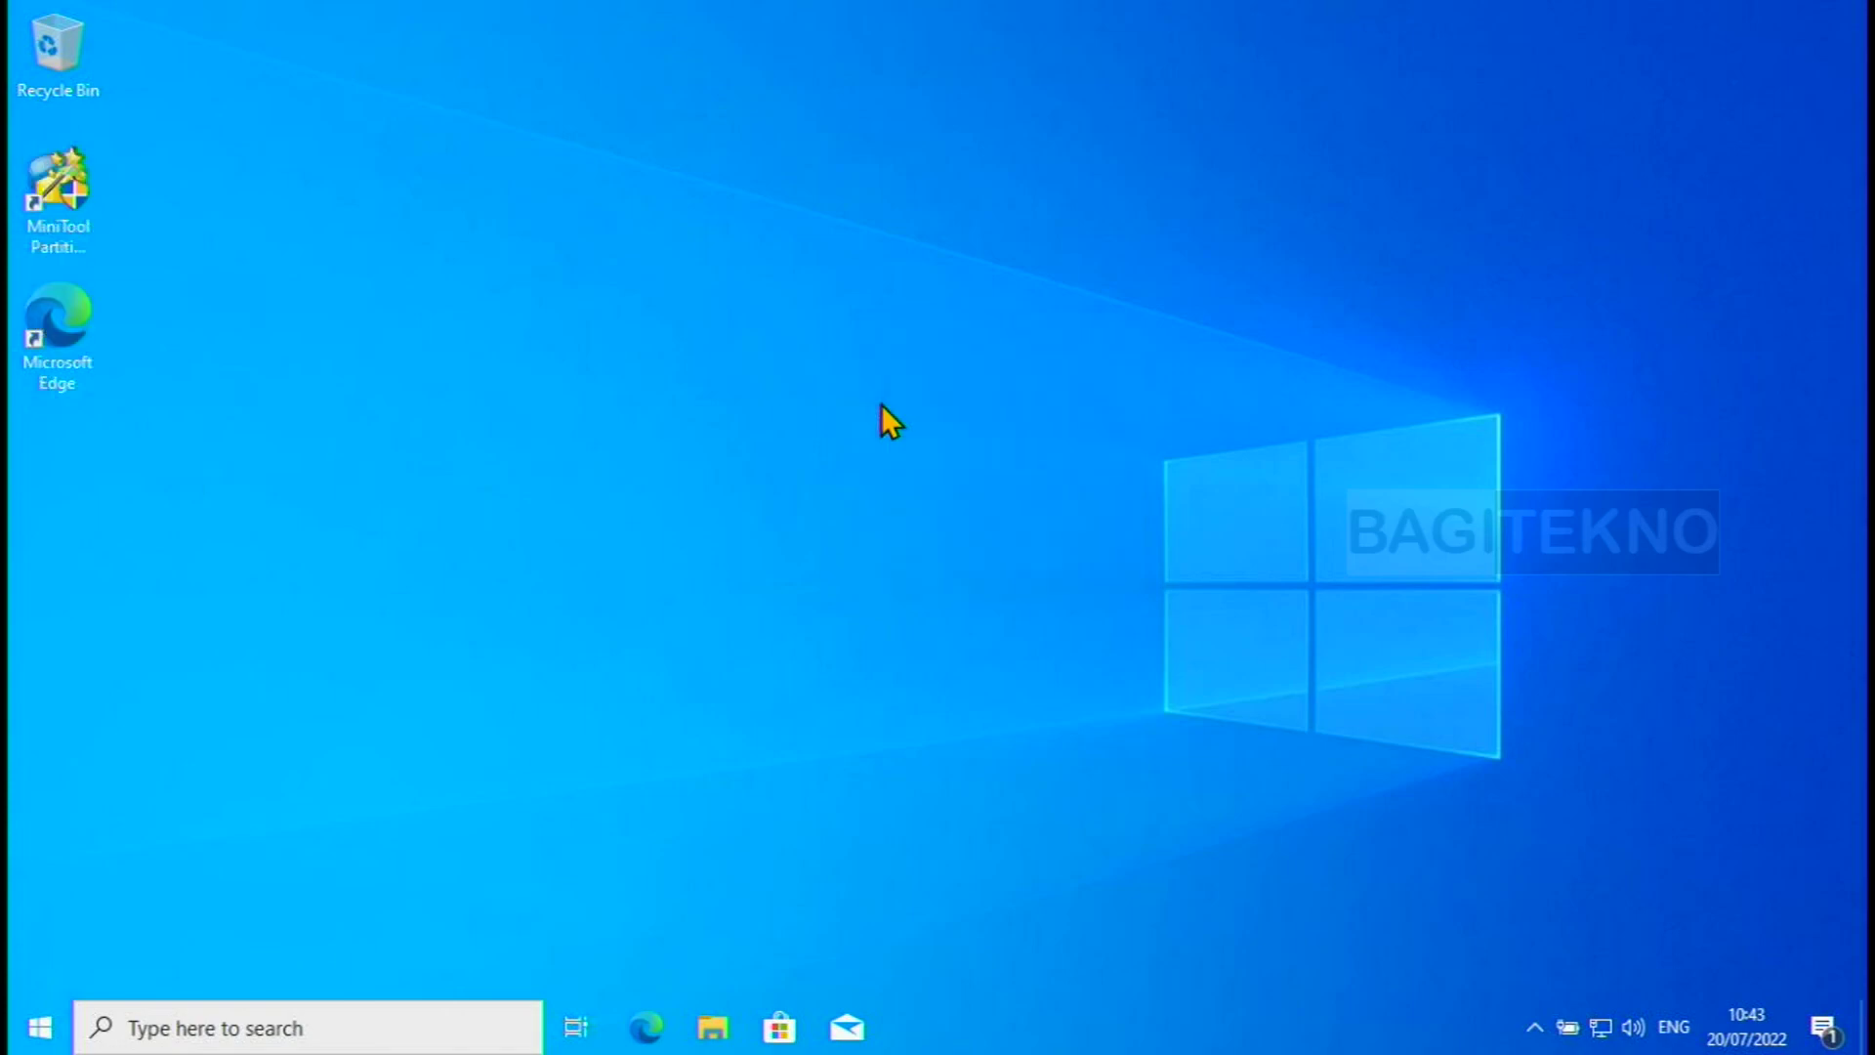